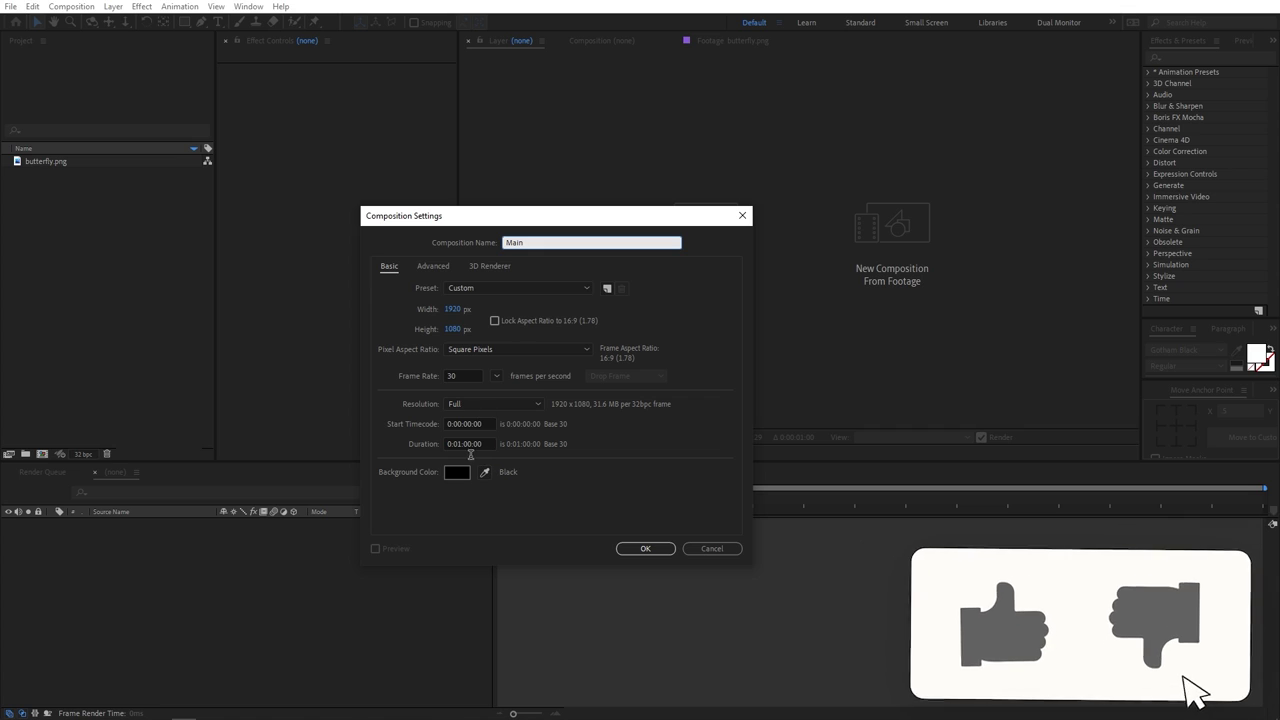
Set the new Main composition's duration to 30 seconds and create it.
{"action": "left_click", "coordinate": [466, 446]}
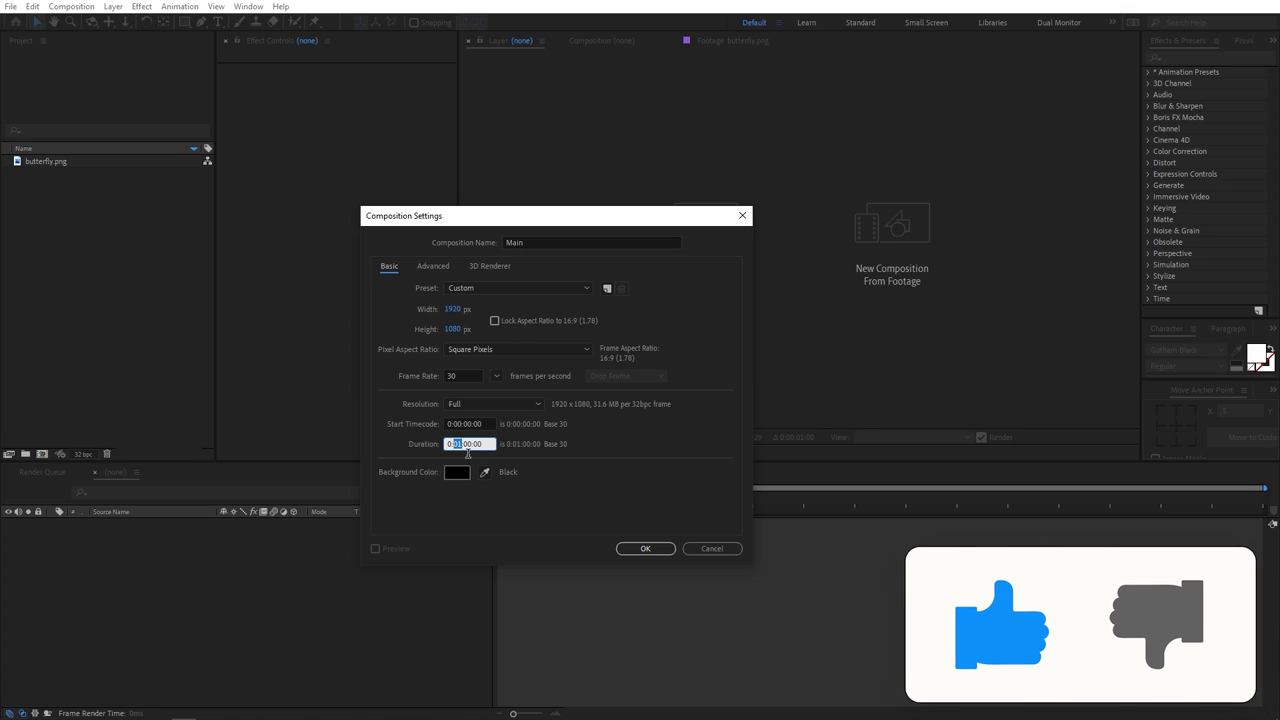
{"action": "type", "text": "3000"}
{"action": "key", "text": "Return"}
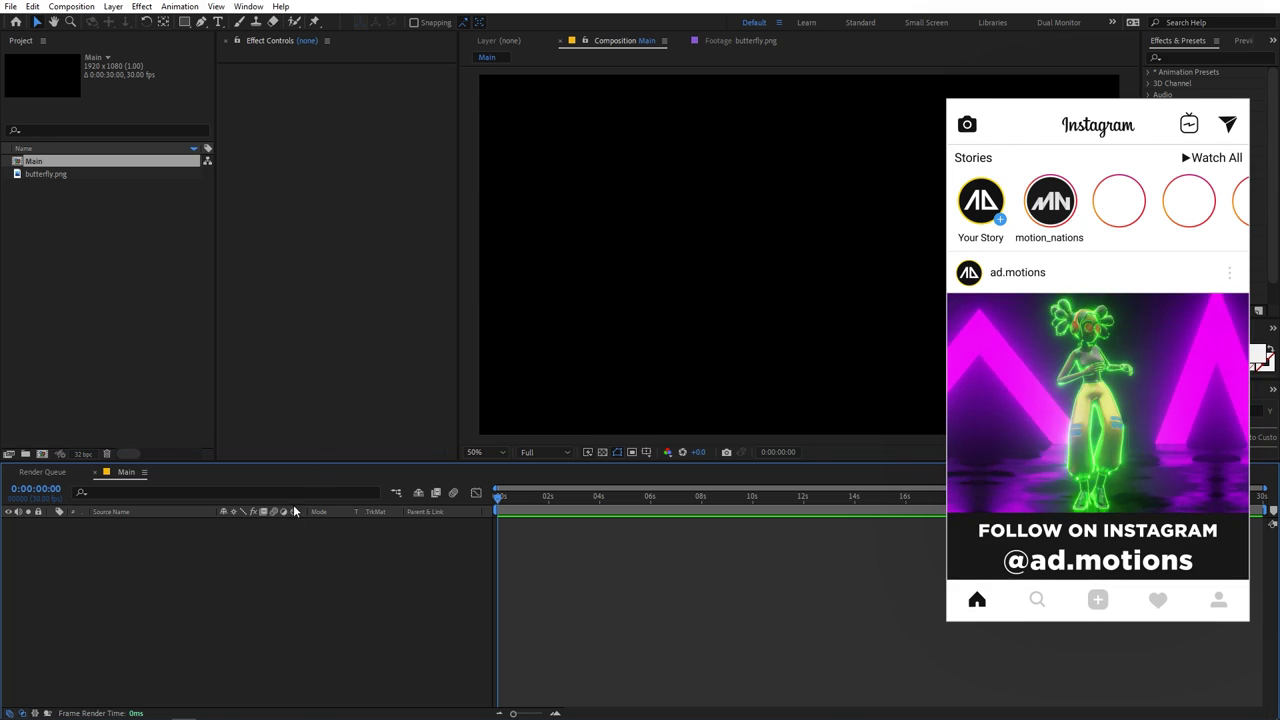
Add a new full-frame solid layer in the off-white colour EDEDED to the Main composition.
{"action": "right_click", "coordinate": [240, 637]}
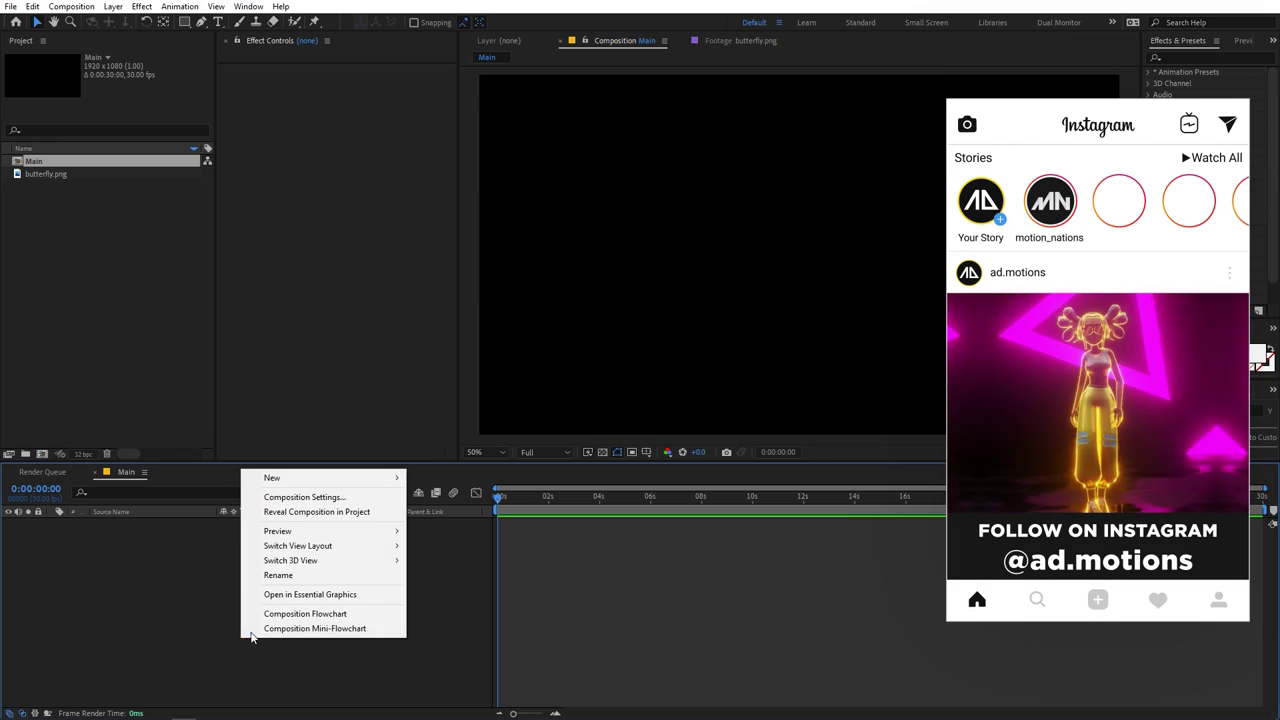
{"action": "mouse_move", "coordinate": [321, 478]}
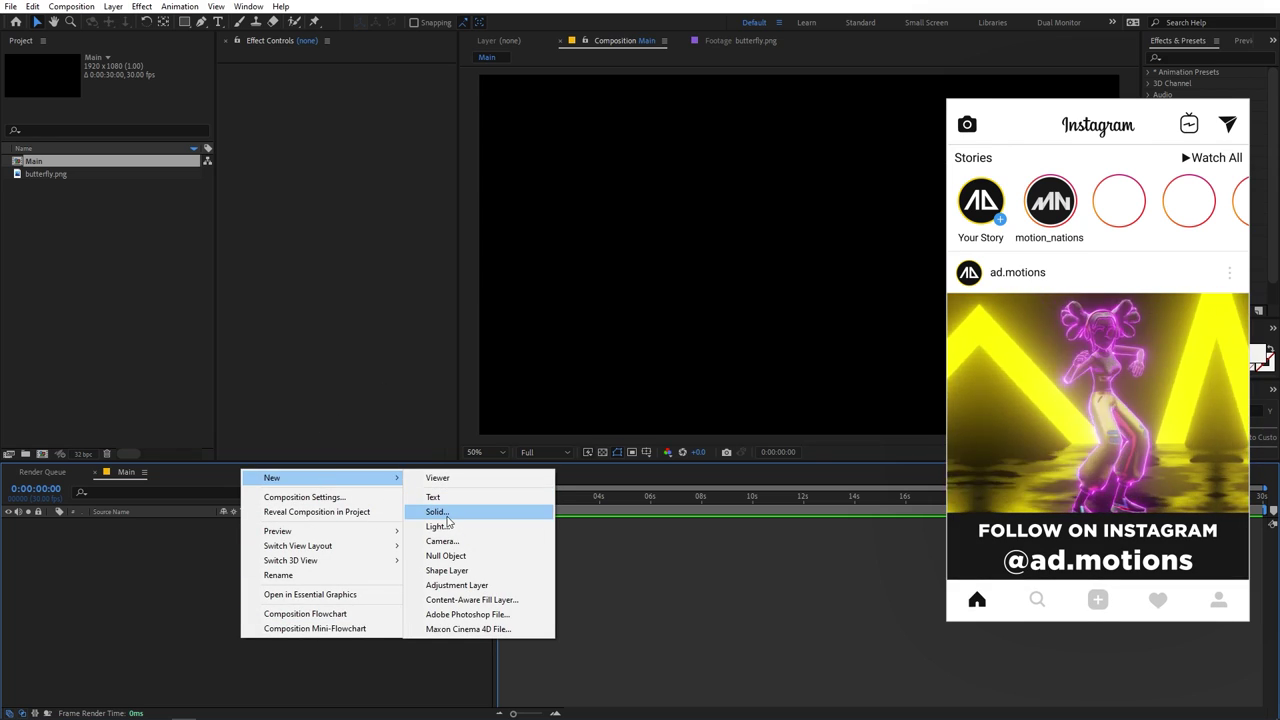
{"action": "left_click", "coordinate": [447, 512]}
{"action": "left_click", "coordinate": [153, 233]}
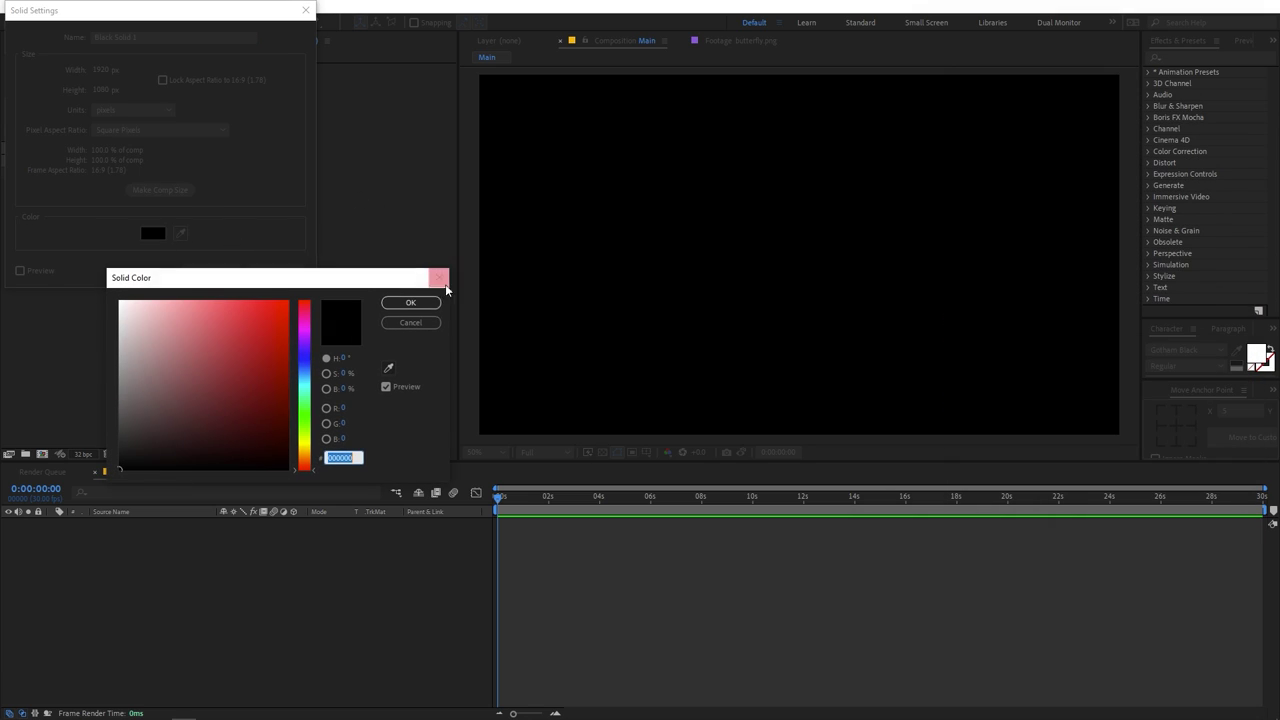
{"action": "left_click_drag", "start_coordinate": [125, 318], "coordinate": [61, 316]}
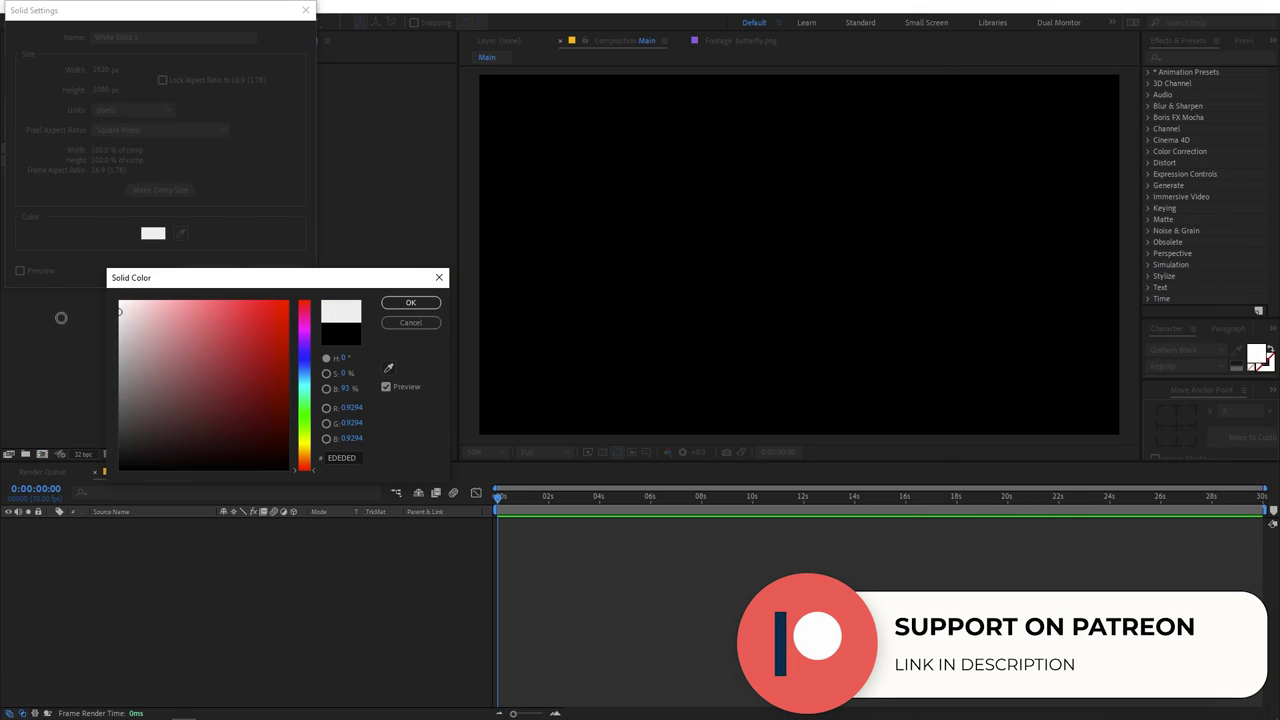
{"action": "left_click", "coordinate": [408, 302]}
{"action": "left_click", "coordinate": [208, 270]}
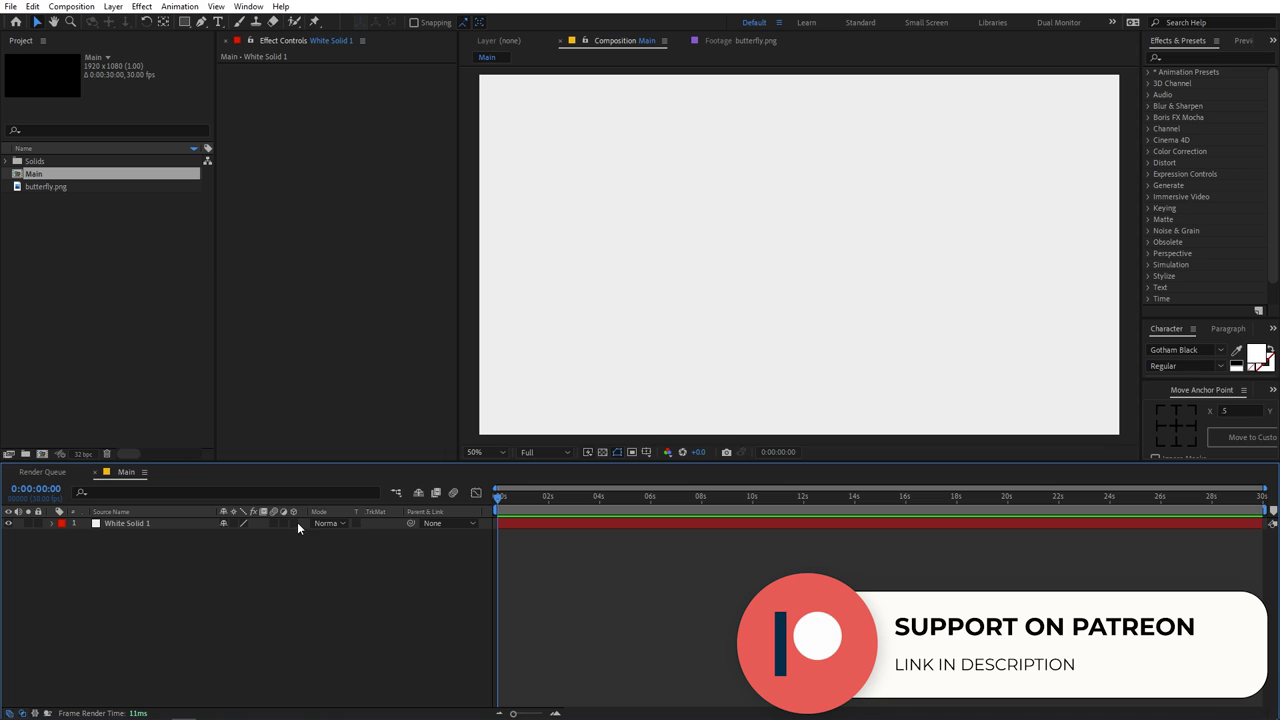
Place butterfly.png above the white solid and scale it down so the whole butterfly fits within the frame.
{"action": "left_click", "coordinate": [57, 216]}
{"action": "left_click_drag", "start_coordinate": [46, 188], "coordinate": [100, 532]}
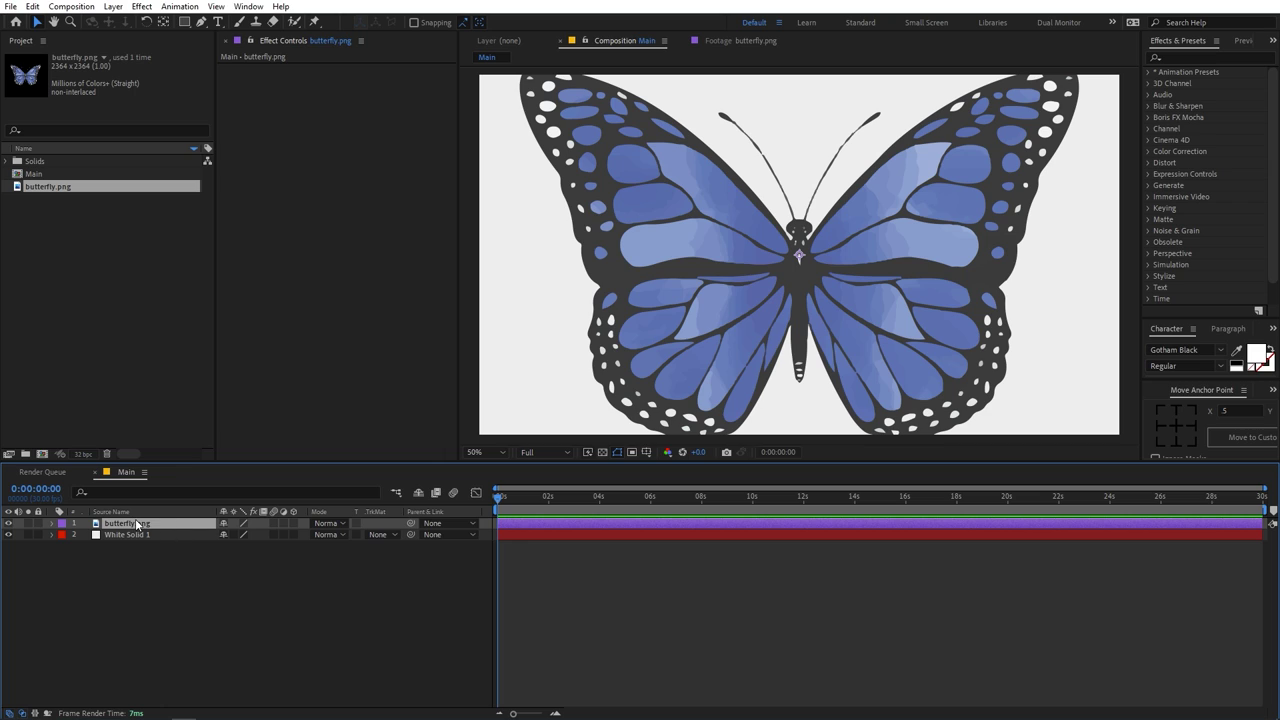
{"action": "key", "text": "s"}
{"action": "left_click_drag", "start_coordinate": [238, 534], "coordinate": [204, 541]}
{"action": "left_click", "coordinate": [706, 586]}
{"action": "key", "text": "u"}
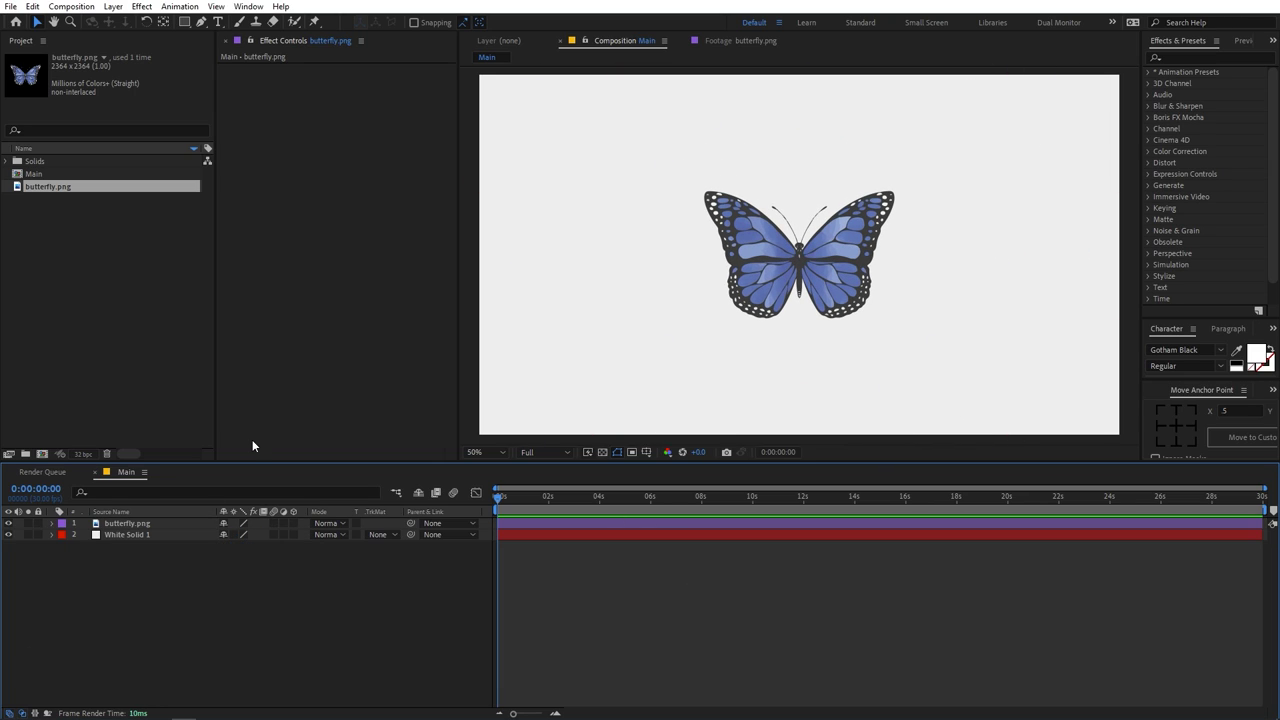
Start a Pen tool mask on the butterfly layer, placing points from the left antenna's tip down its outer side.
{"action": "scroll", "coordinate": [805, 258], "scroll_direction": "up", "scroll_amount": 1}
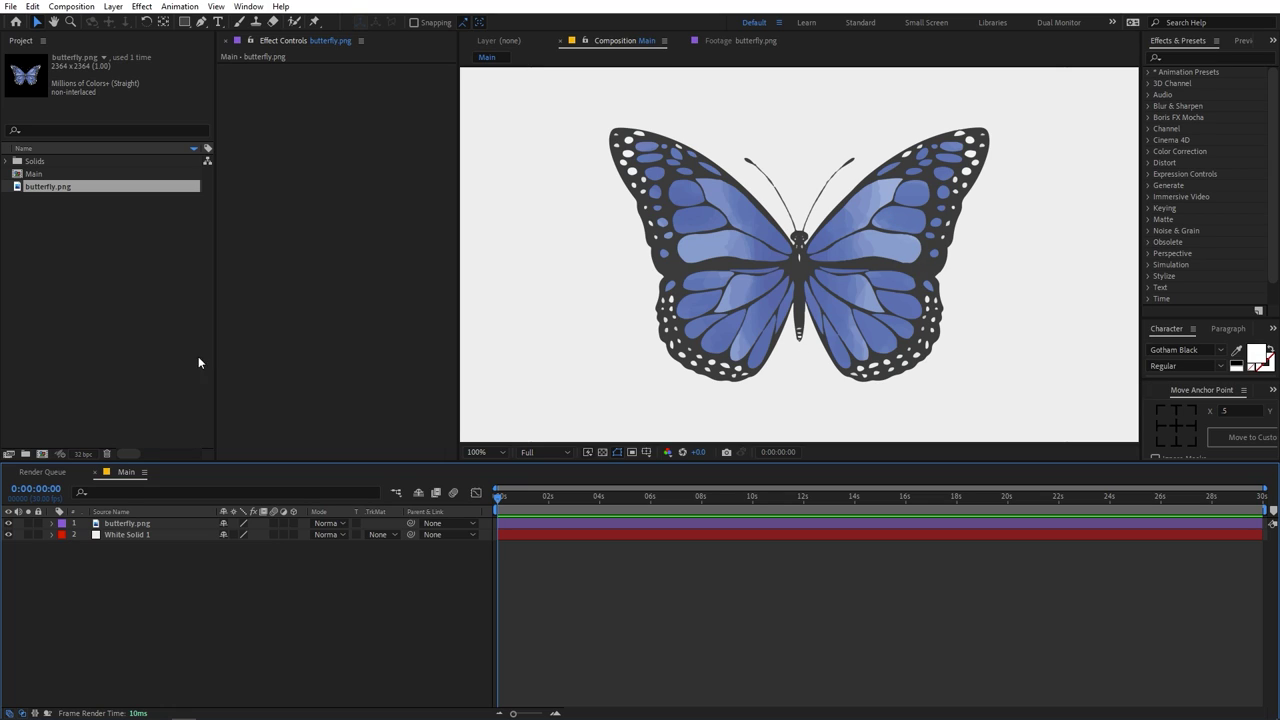
{"action": "left_click", "coordinate": [111, 362]}
{"action": "left_click", "coordinate": [121, 524]}
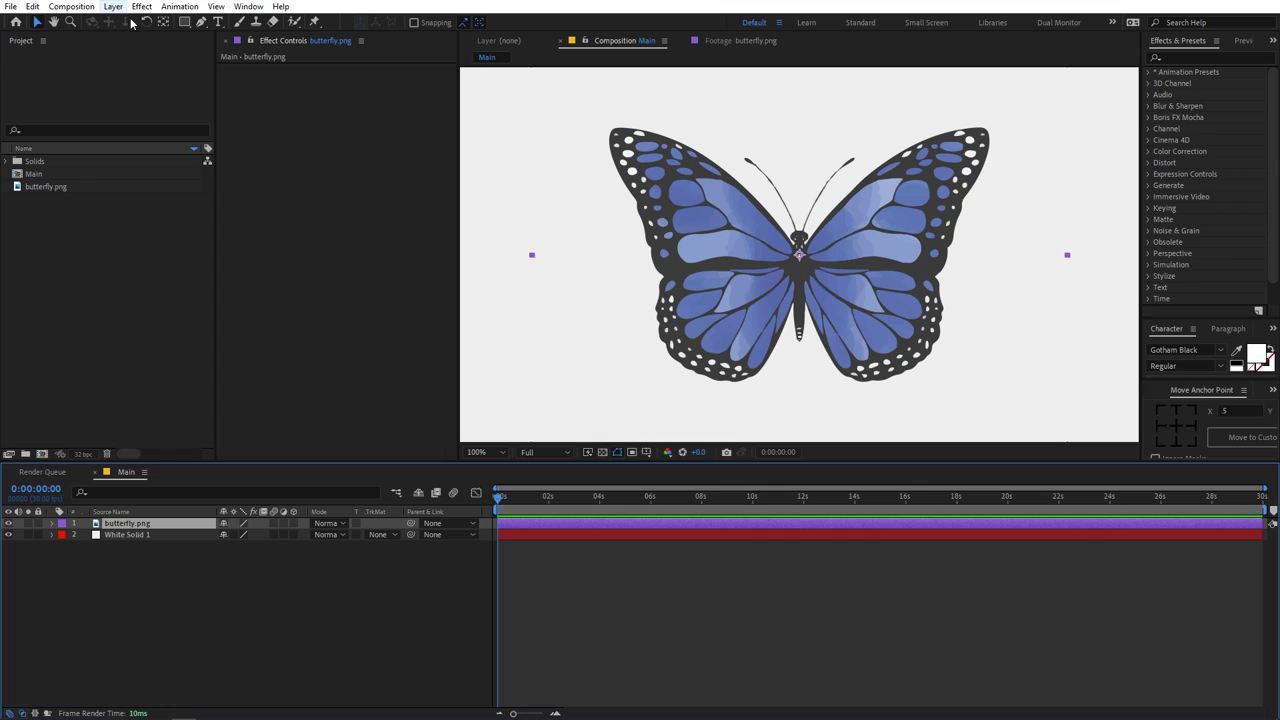
{"action": "left_click", "coordinate": [197, 23]}
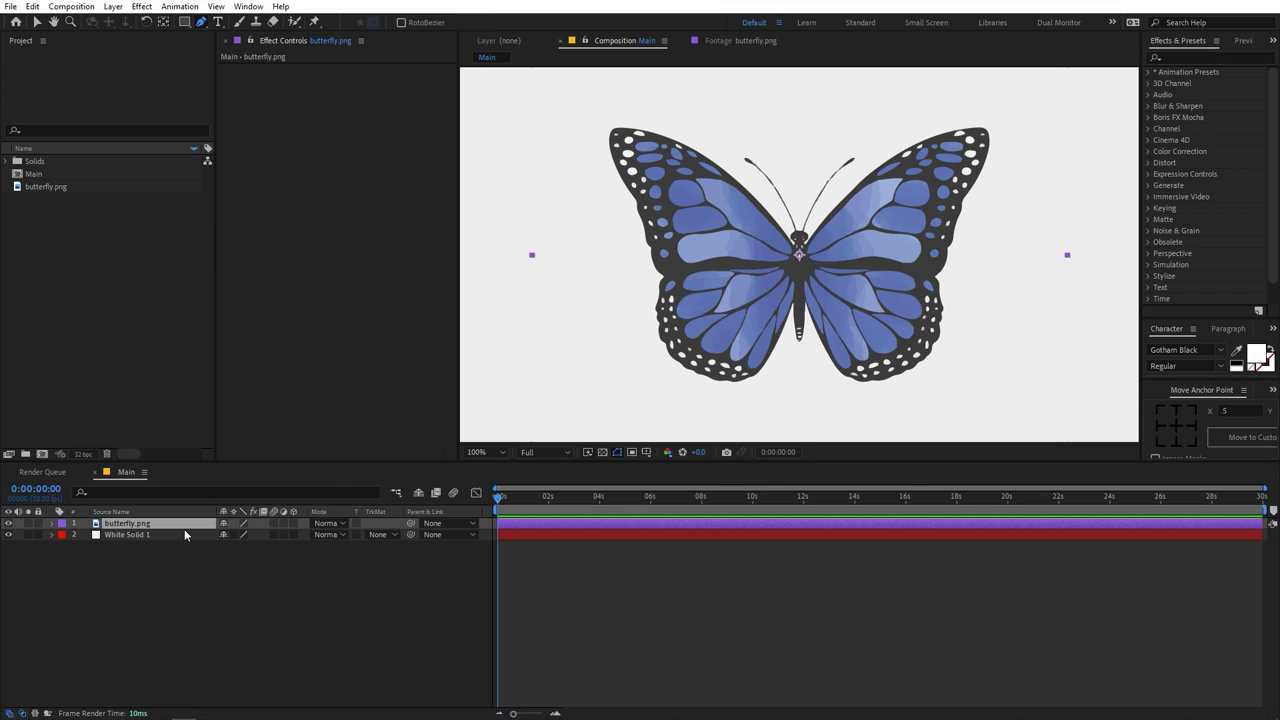
{"action": "left_click", "coordinate": [121, 527]}
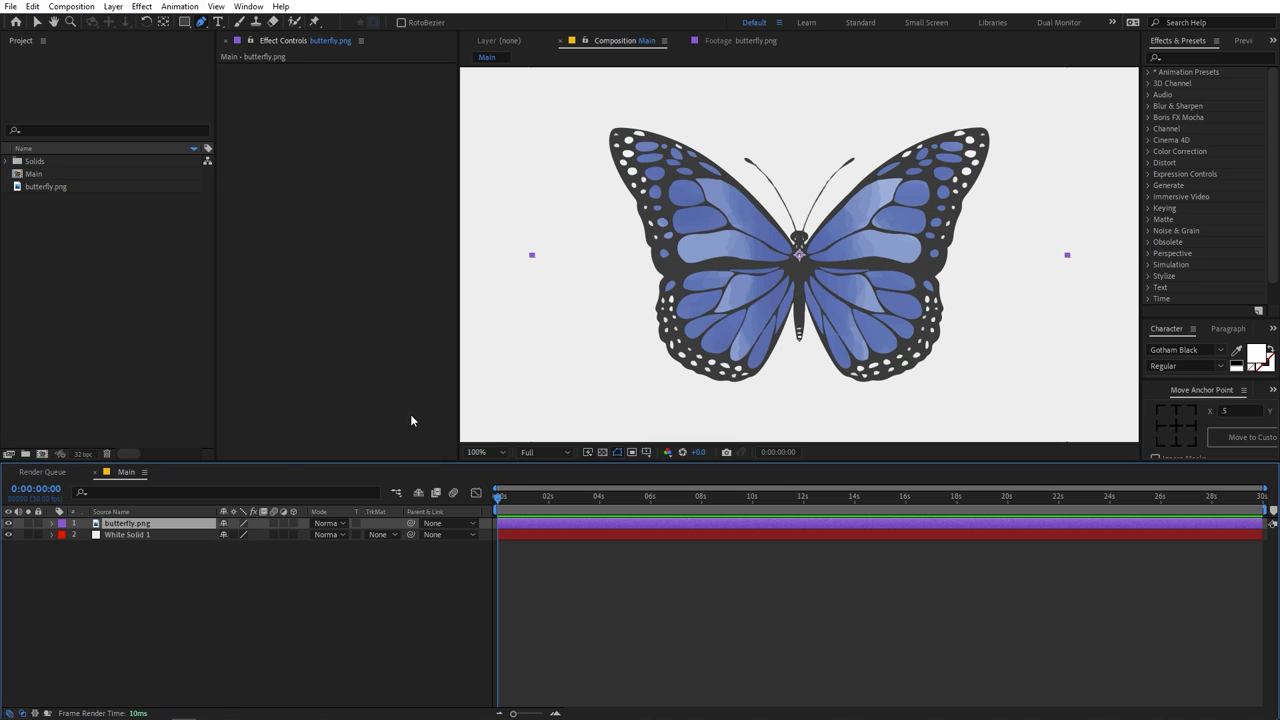
{"action": "scroll", "coordinate": [820, 263], "scroll_direction": "up", "scroll_amount": 1}
{"action": "key", "text": "space"}
{"action": "left_click_drag", "start_coordinate": [820, 142], "coordinate": [785, 248]}
{"action": "scroll", "coordinate": [645, 155], "scroll_direction": "up", "scroll_amount": 2}
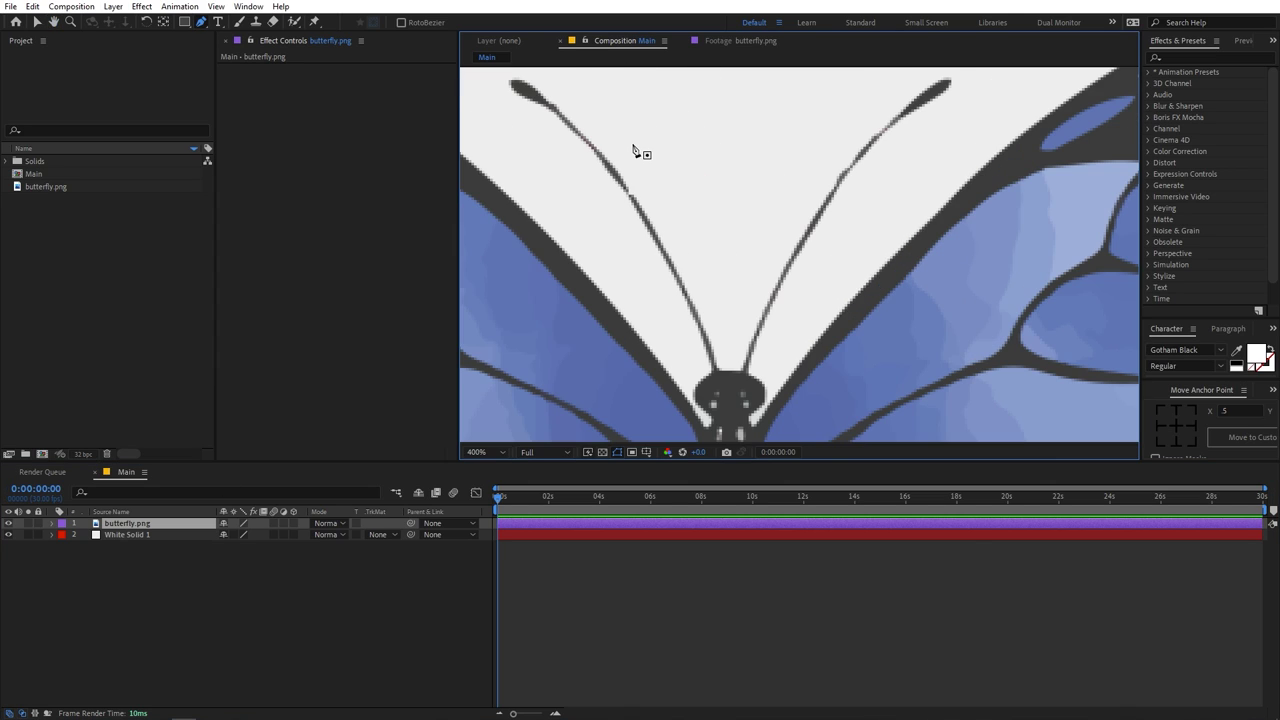
{"action": "left_click_drag", "start_coordinate": [614, 171], "coordinate": [737, 233]}
{"action": "key", "text": "g"}
{"action": "key", "text": "comma"}
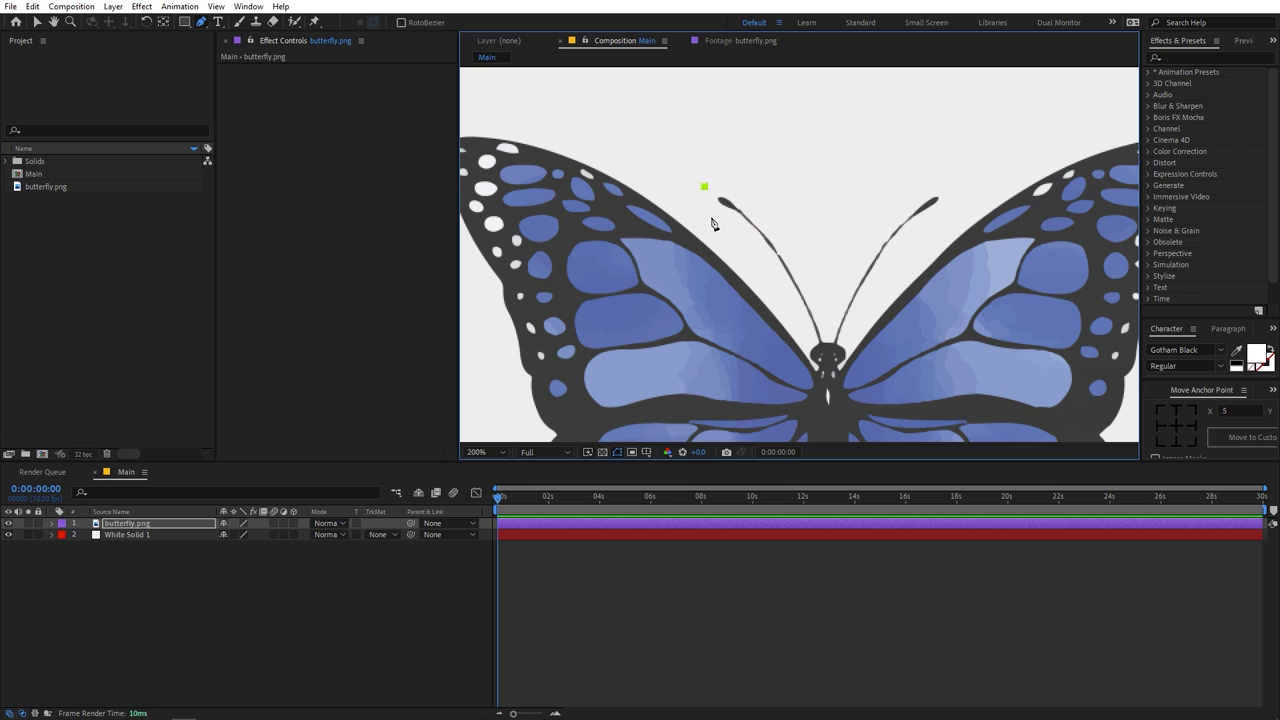
{"action": "left_click", "coordinate": [710, 213]}
{"action": "left_click", "coordinate": [750, 254]}
{"action": "left_click", "coordinate": [793, 315]}
Continue the mask path past the left side of the head into the notch between head and wing.
{"action": "left_click_drag", "start_coordinate": [889, 390], "coordinate": [868, 218]}
{"action": "scroll", "coordinate": [812, 150], "scroll_direction": "up", "scroll_amount": 1}
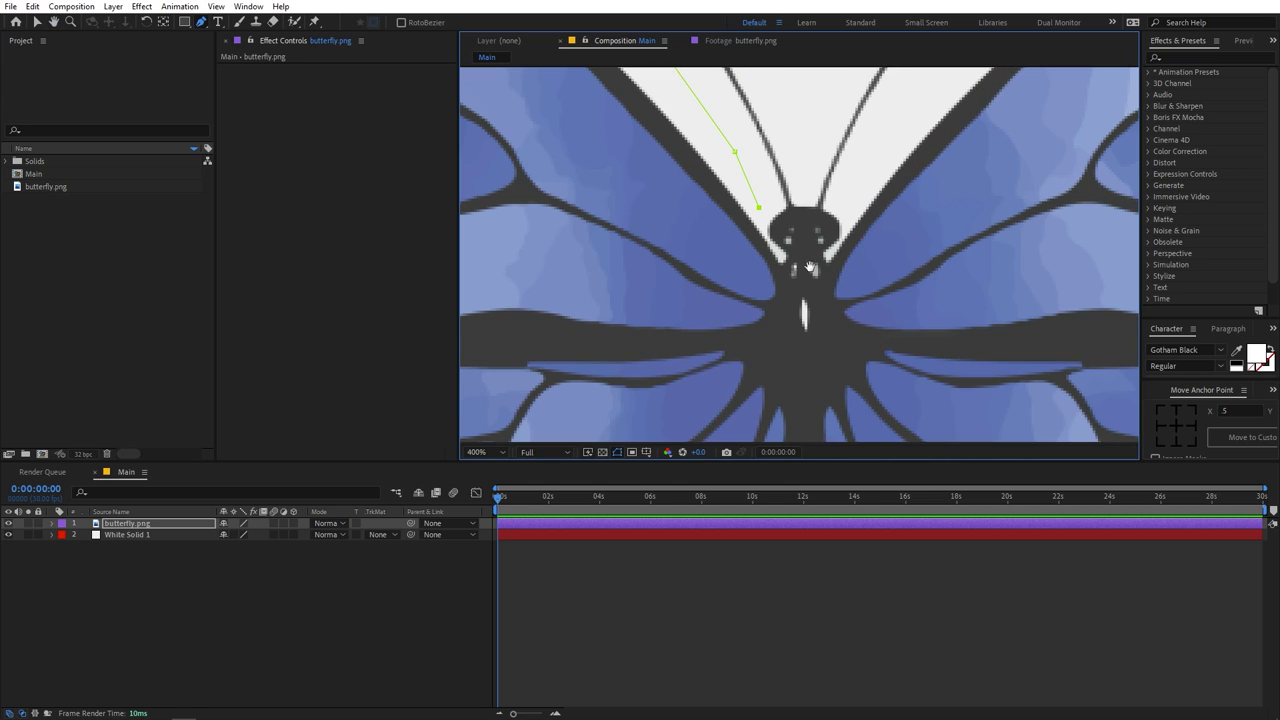
{"action": "left_click_drag", "start_coordinate": [811, 280], "coordinate": [809, 234]}
{"action": "scroll", "coordinate": [809, 233], "scroll_direction": "up", "scroll_amount": 1}
{"action": "left_click", "coordinate": [763, 178]}
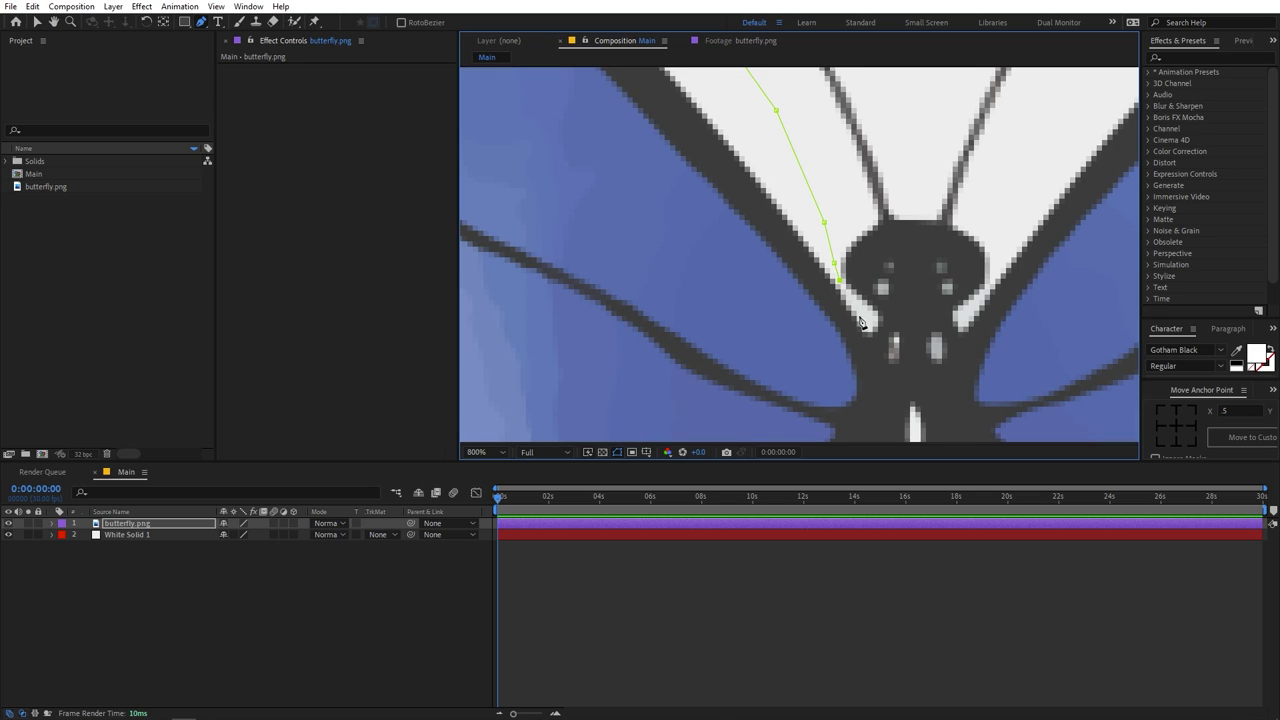
Extend the mask path down the body's left edge to the gap beside the abdomen, with a curved point there.
{"action": "key", "text": "space"}
{"action": "left_click_drag", "start_coordinate": [934, 392], "coordinate": [912, 252]}
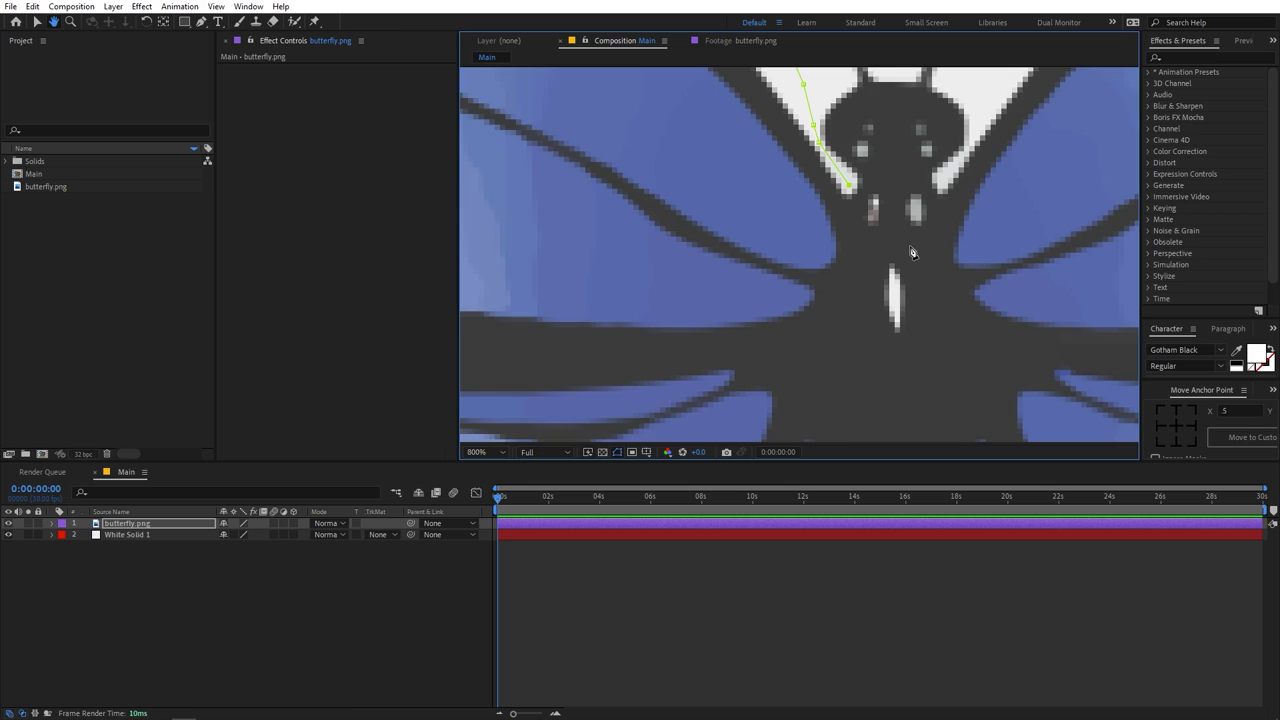
{"action": "scroll", "coordinate": [897, 343], "scroll_direction": "down", "scroll_amount": 5}
{"action": "scroll", "coordinate": [835, 349], "scroll_direction": "up", "scroll_amount": 4}
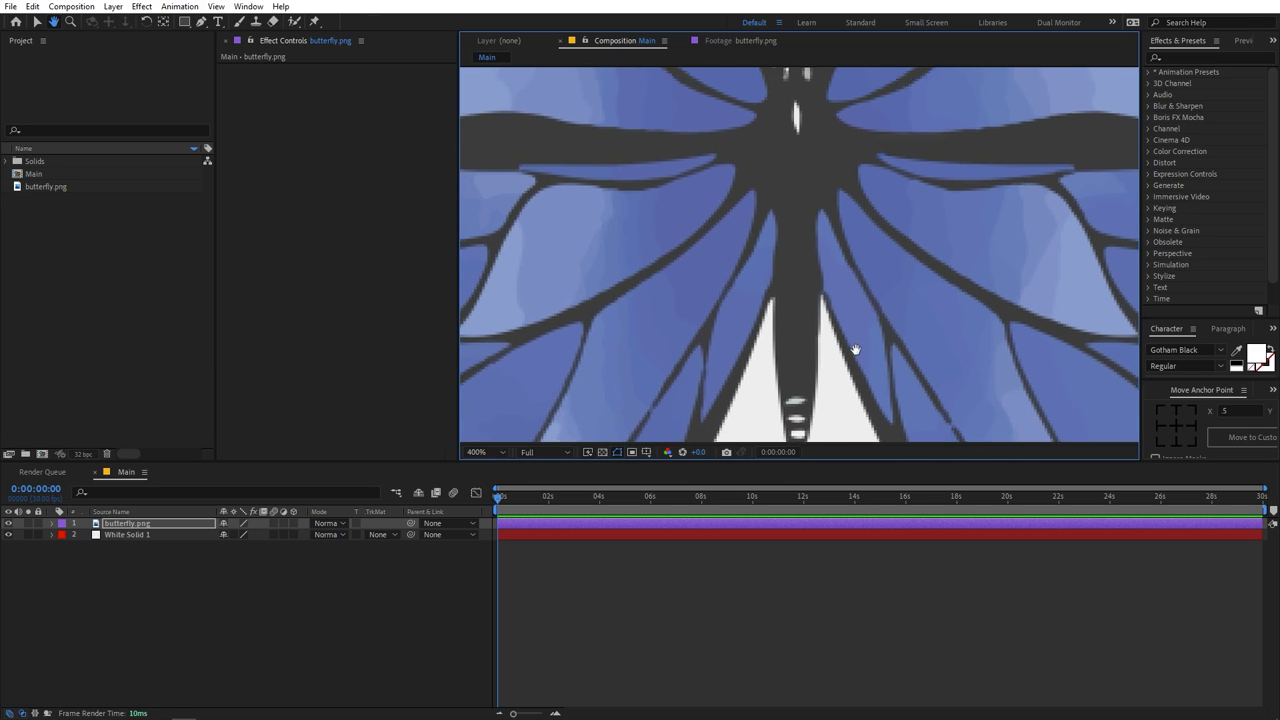
{"action": "left_click_drag", "start_coordinate": [855, 349], "coordinate": [855, 362]}
{"action": "scroll", "coordinate": [855, 360], "scroll_direction": "down", "scroll_amount": 1}
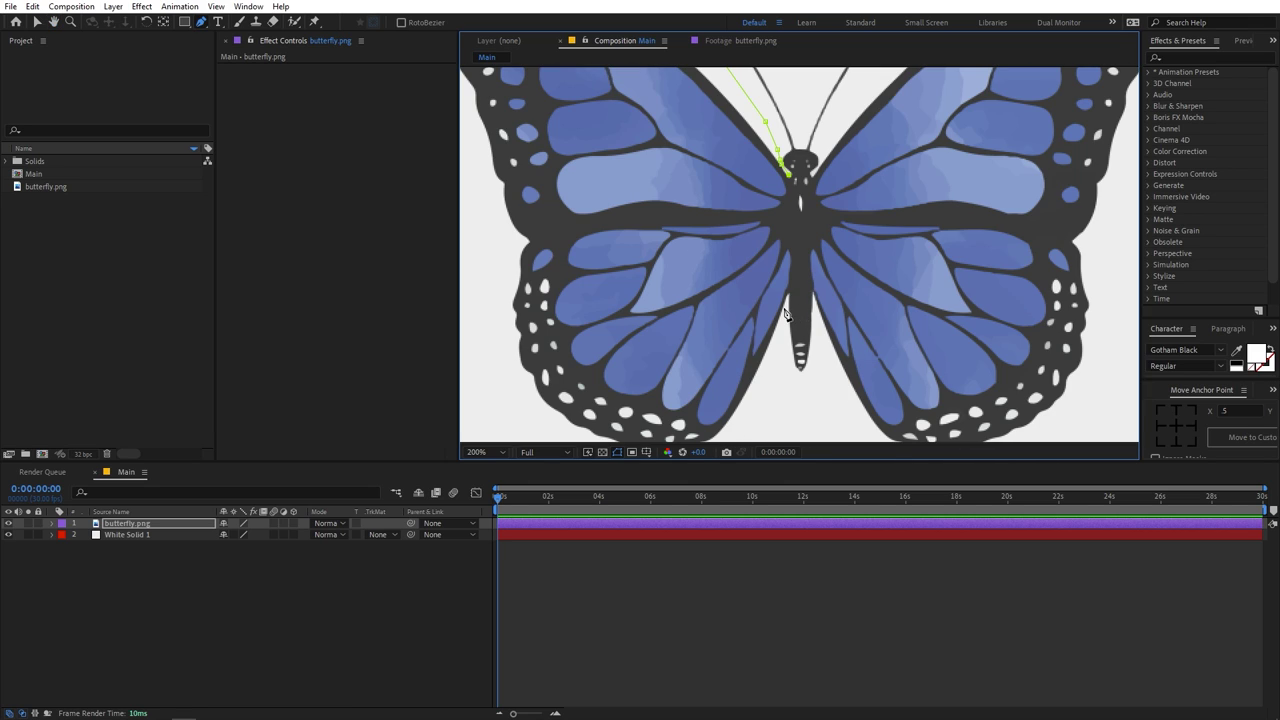
{"action": "left_click", "coordinate": [787, 315]}
{"action": "left_click_drag", "start_coordinate": [787, 318], "coordinate": [782, 343]}
{"action": "scroll", "coordinate": [796, 256], "scroll_direction": "up", "scroll_amount": 1}
{"action": "left_click_drag", "start_coordinate": [812, 281], "coordinate": [818, 317]}
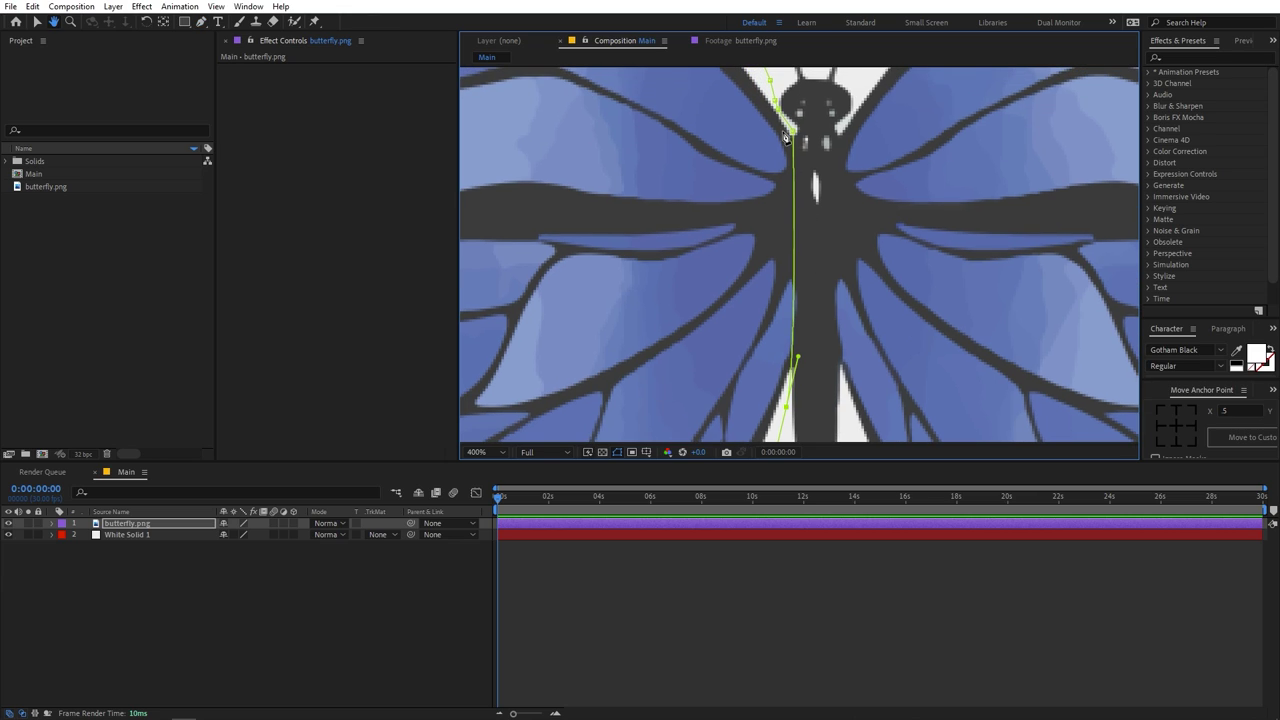
{"action": "left_click_drag", "start_coordinate": [837, 394], "coordinate": [848, 268]}
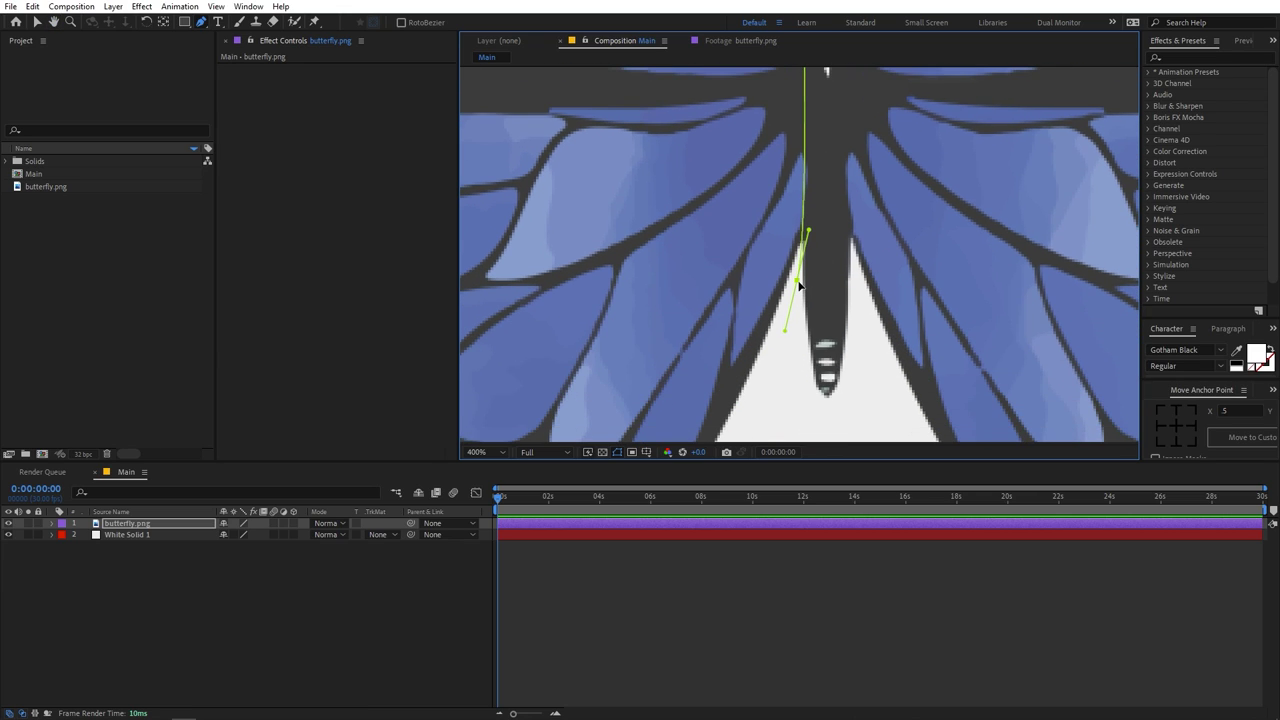
Carry the mask path around the abdomen's lower tip and up into the gap on the body's right side.
{"action": "scroll", "coordinate": [840, 365], "scroll_direction": "down", "scroll_amount": 1}
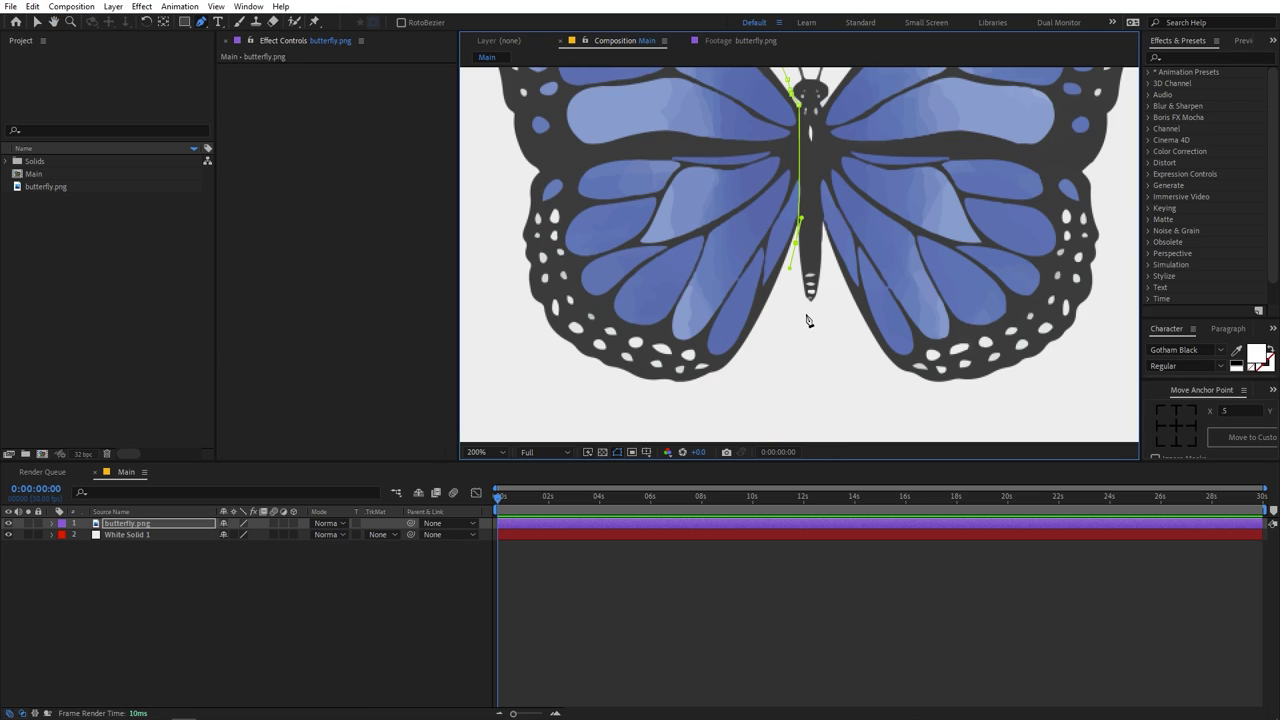
{"action": "left_click", "coordinate": [806, 313]}
{"action": "scroll", "coordinate": [830, 260], "scroll_direction": "up", "scroll_amount": 1}
{"action": "scroll", "coordinate": [837, 243], "scroll_direction": "up", "scroll_amount": 1}
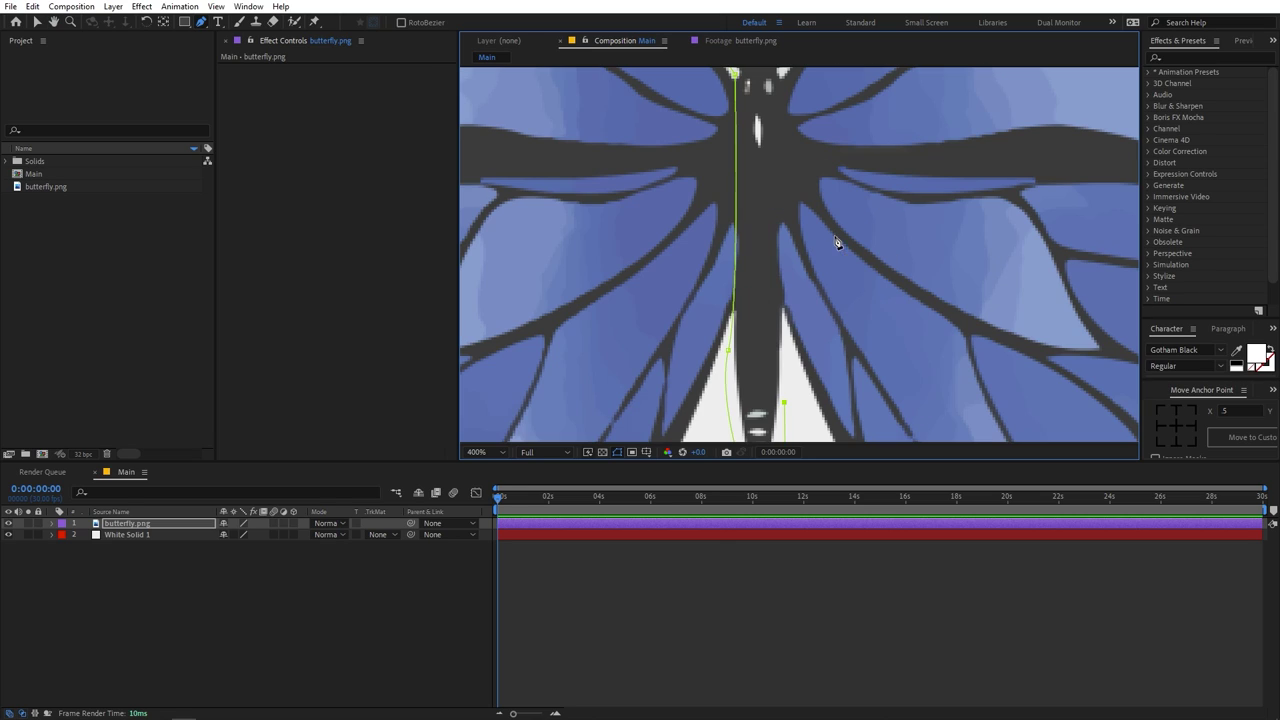
{"action": "left_click", "coordinate": [786, 334]}
Extend the mask path up the body's right edge to a curved point at the right notch below the head.
{"action": "key", "text": "space"}
{"action": "left_click_drag", "start_coordinate": [823, 234], "coordinate": [835, 354]}
{"action": "scroll", "coordinate": [808, 250], "scroll_direction": "down", "scroll_amount": 1}
{"action": "key", "text": "g"}
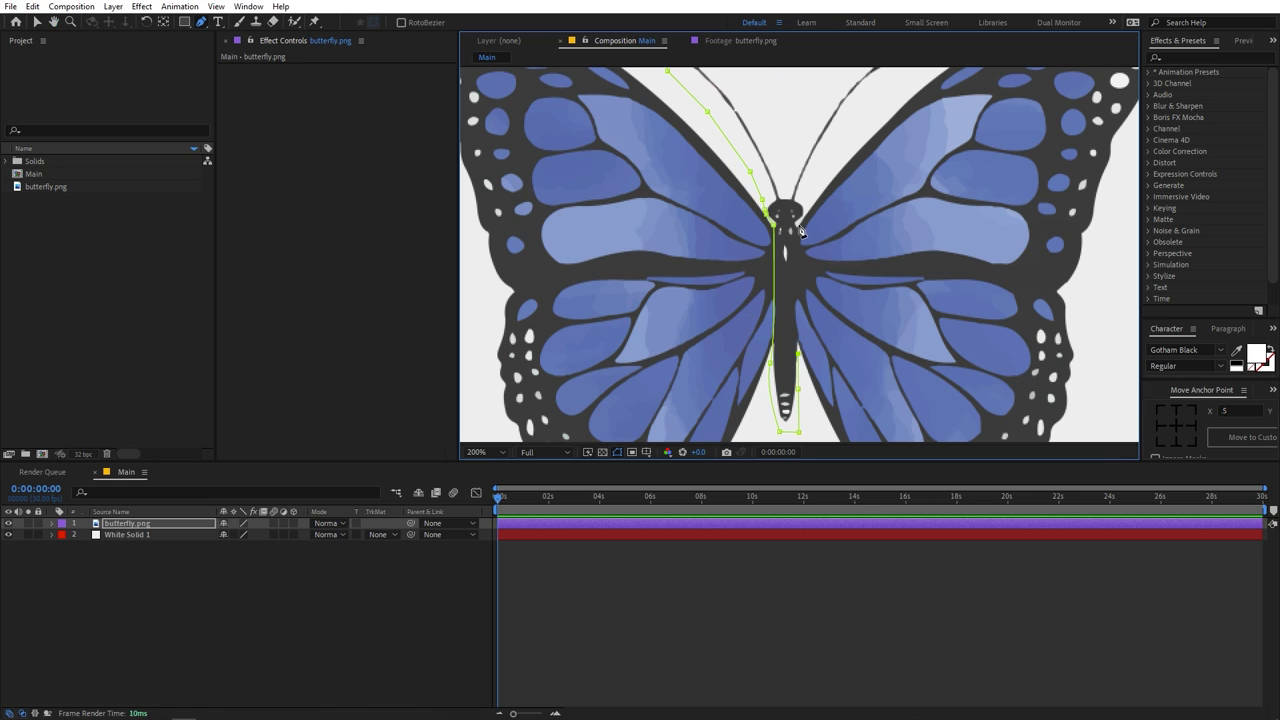
{"action": "left_click", "coordinate": [795, 248]}
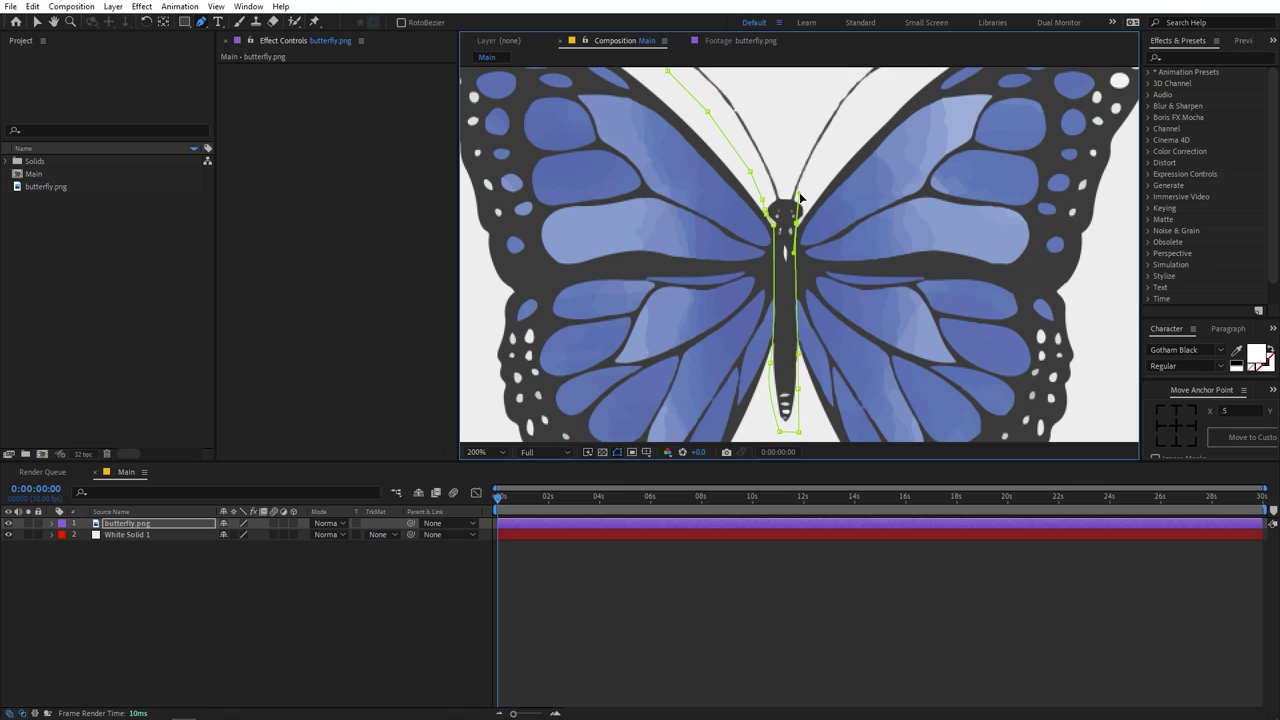
Shorten the upper curve handle of the mask point at the right notch beside the head.
{"action": "scroll", "coordinate": [814, 204], "scroll_direction": "up", "scroll_amount": 3}
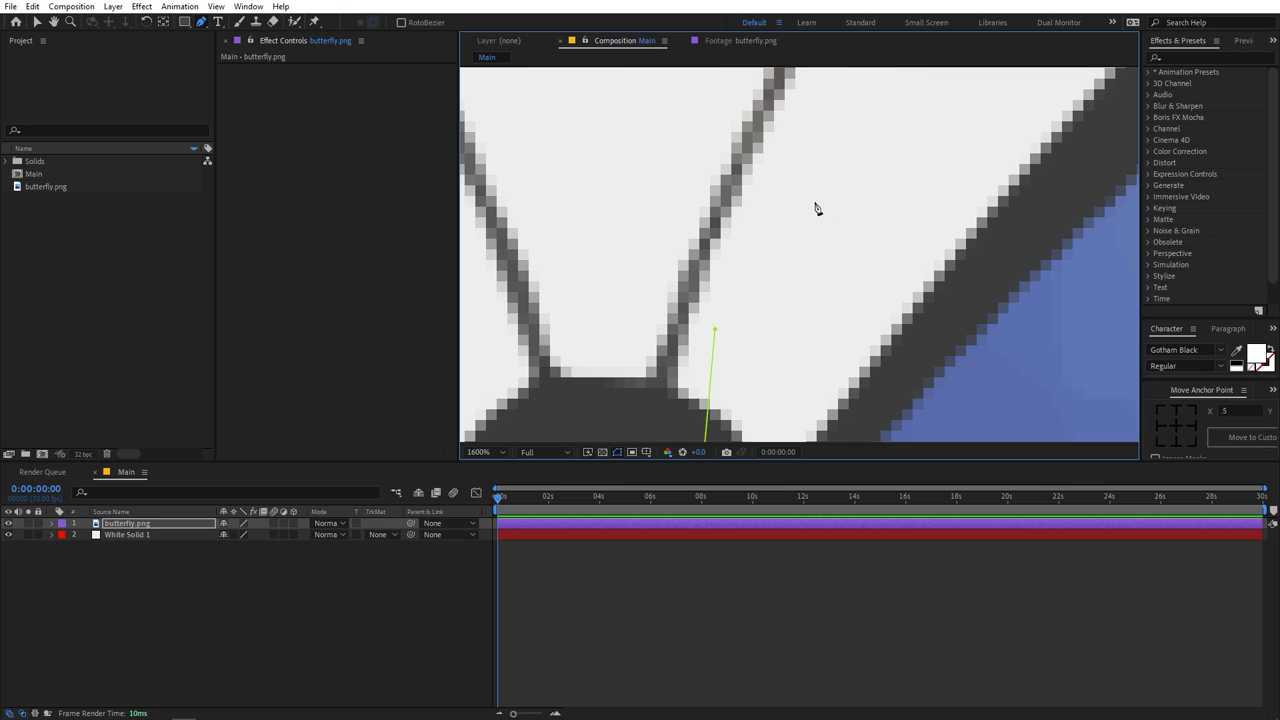
{"action": "key", "text": "space"}
{"action": "left_click_drag", "start_coordinate": [841, 310], "coordinate": [827, 161]}
{"action": "scroll", "coordinate": [820, 150], "scroll_direction": "down", "scroll_amount": 2}
{"action": "key", "text": "g"}
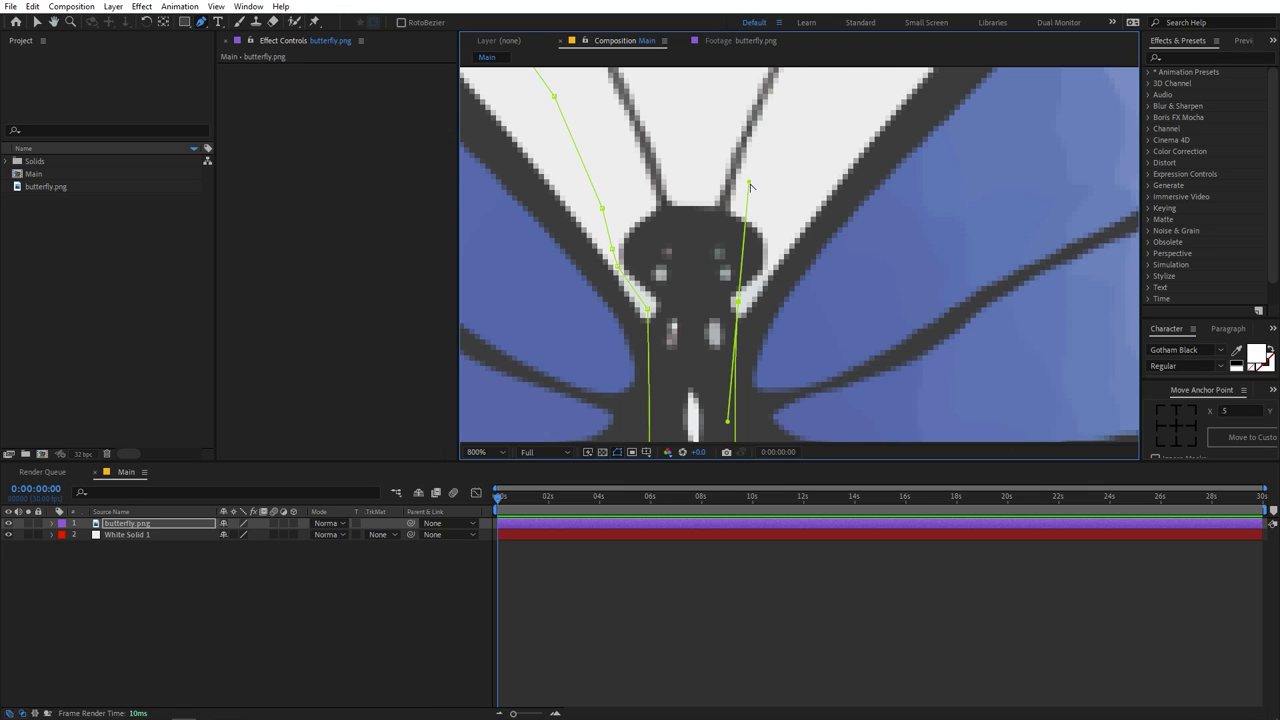
{"action": "left_click_drag", "start_coordinate": [755, 197], "coordinate": [757, 285]}
Continue the mask path around the right side of the head and up the right antenna's outer side past its tip.
{"action": "left_click_drag", "start_coordinate": [771, 279], "coordinate": [779, 210]}
{"action": "scroll", "coordinate": [785, 182], "scroll_direction": "down", "scroll_amount": 3}
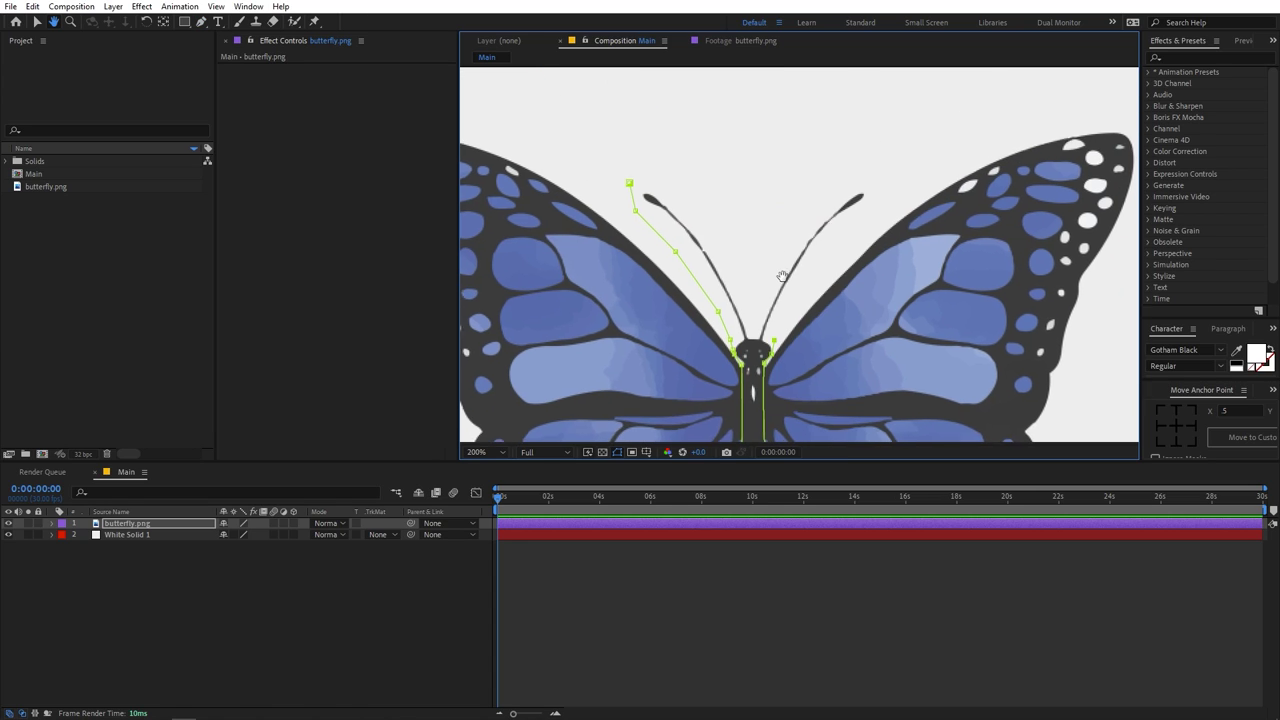
{"action": "left_click", "coordinate": [868, 214]}
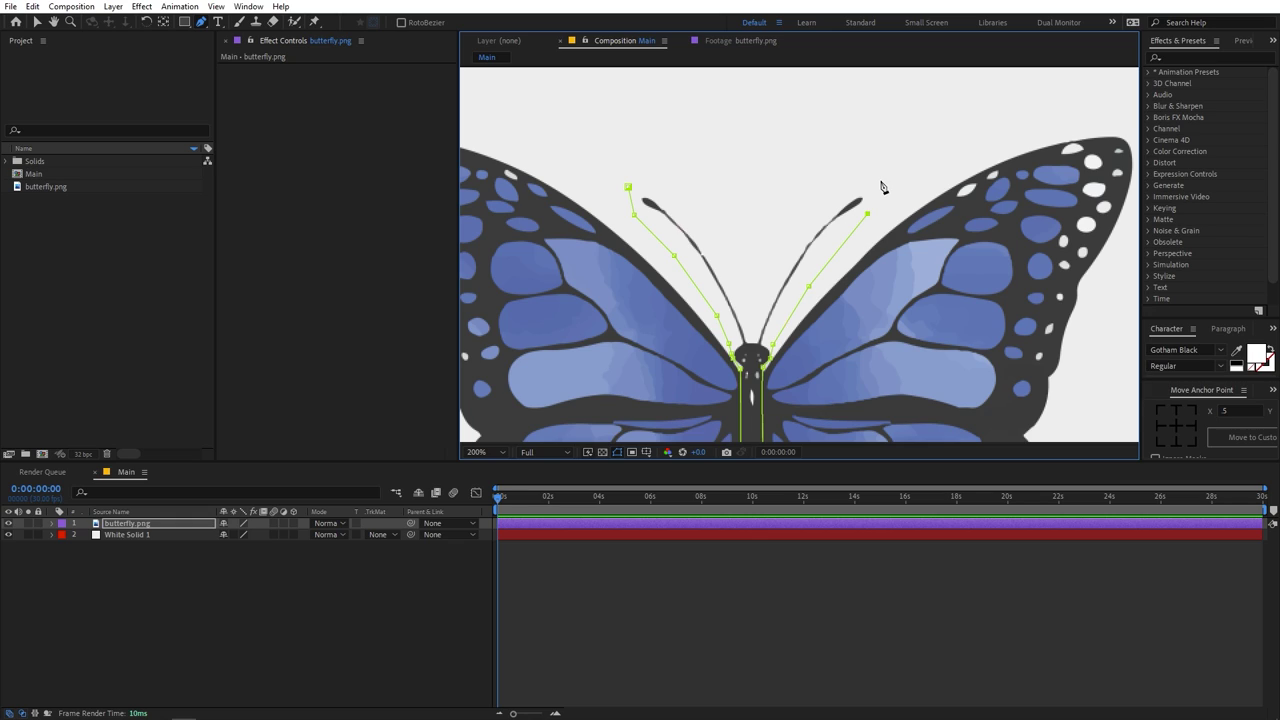
{"action": "left_click", "coordinate": [879, 181]}
Run the mask path down between the two antennae, back up over the left antenna, and close it at its starting point.
{"action": "left_click", "coordinate": [803, 187]}
{"action": "left_click", "coordinate": [748, 256]}
{"action": "left_click", "coordinate": [708, 190]}
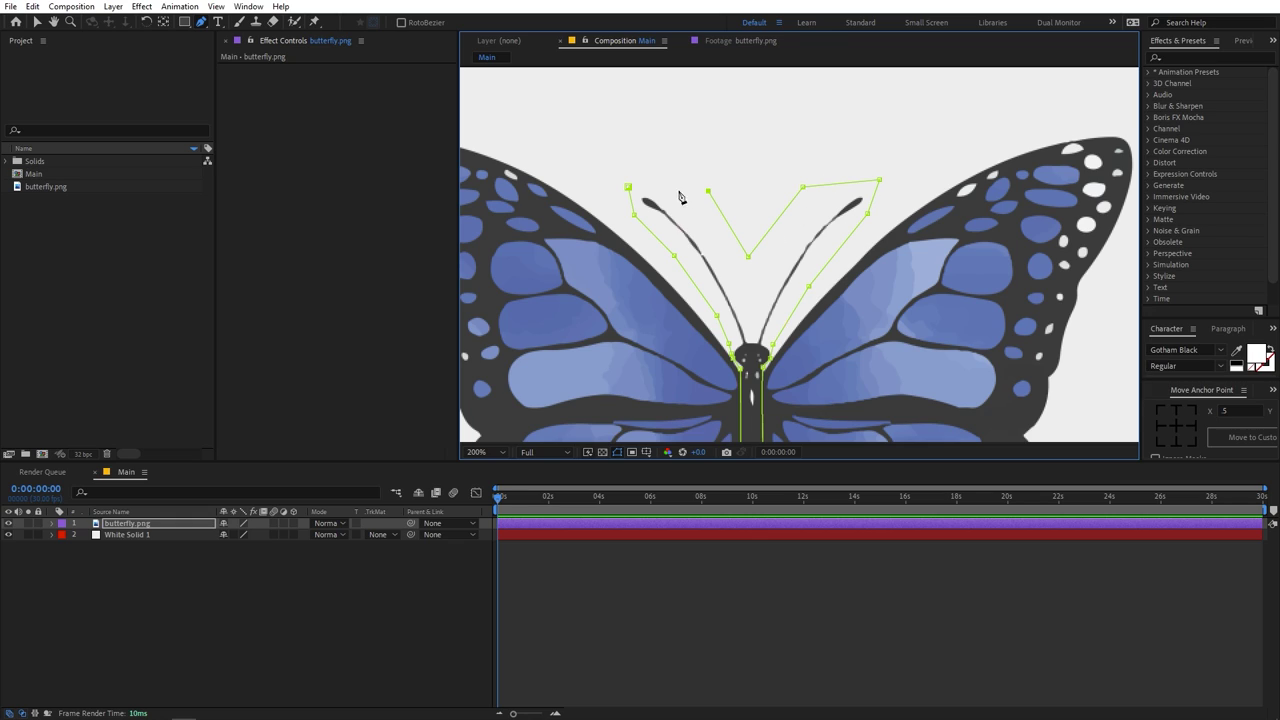
{"action": "left_click", "coordinate": [628, 187]}
{"action": "scroll", "coordinate": [798, 253], "scroll_direction": "down", "scroll_amount": 2}
{"action": "left_click_drag", "start_coordinate": [810, 322], "coordinate": [760, 212]}
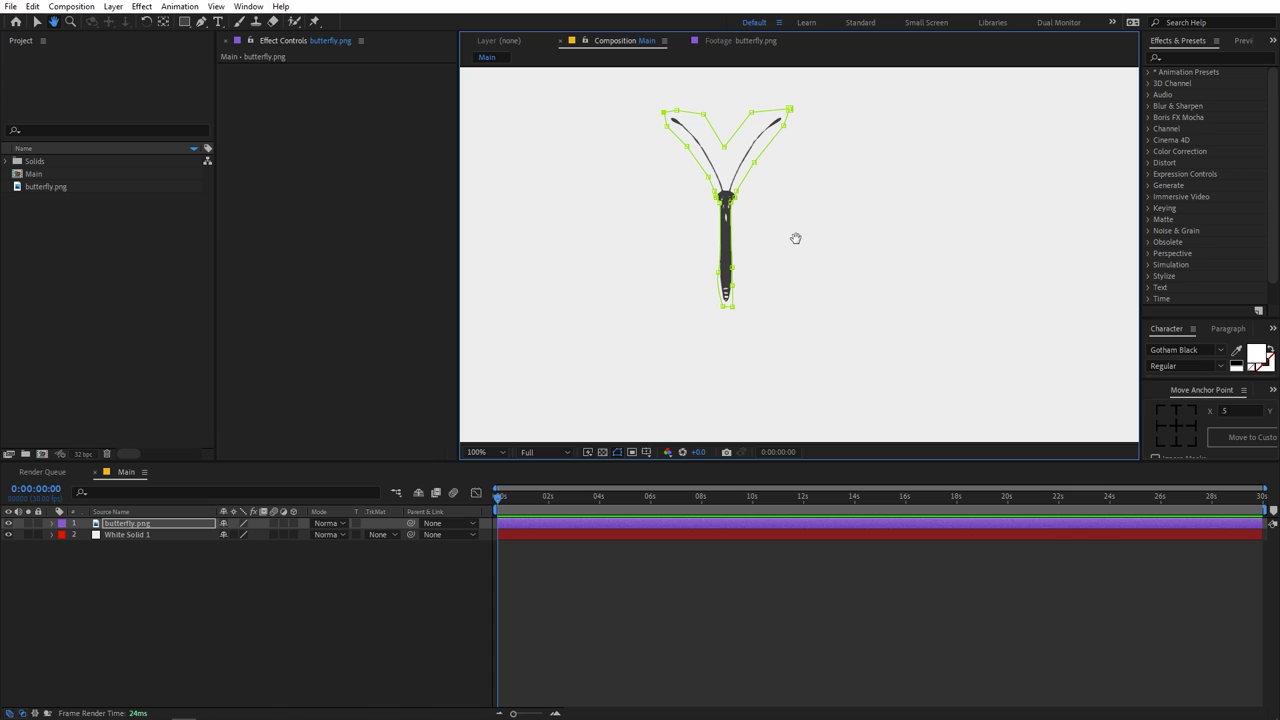
Rename the masked butterfly layer to Body.
{"action": "left_click", "coordinate": [130, 525]}
{"action": "key", "text": "Return"}
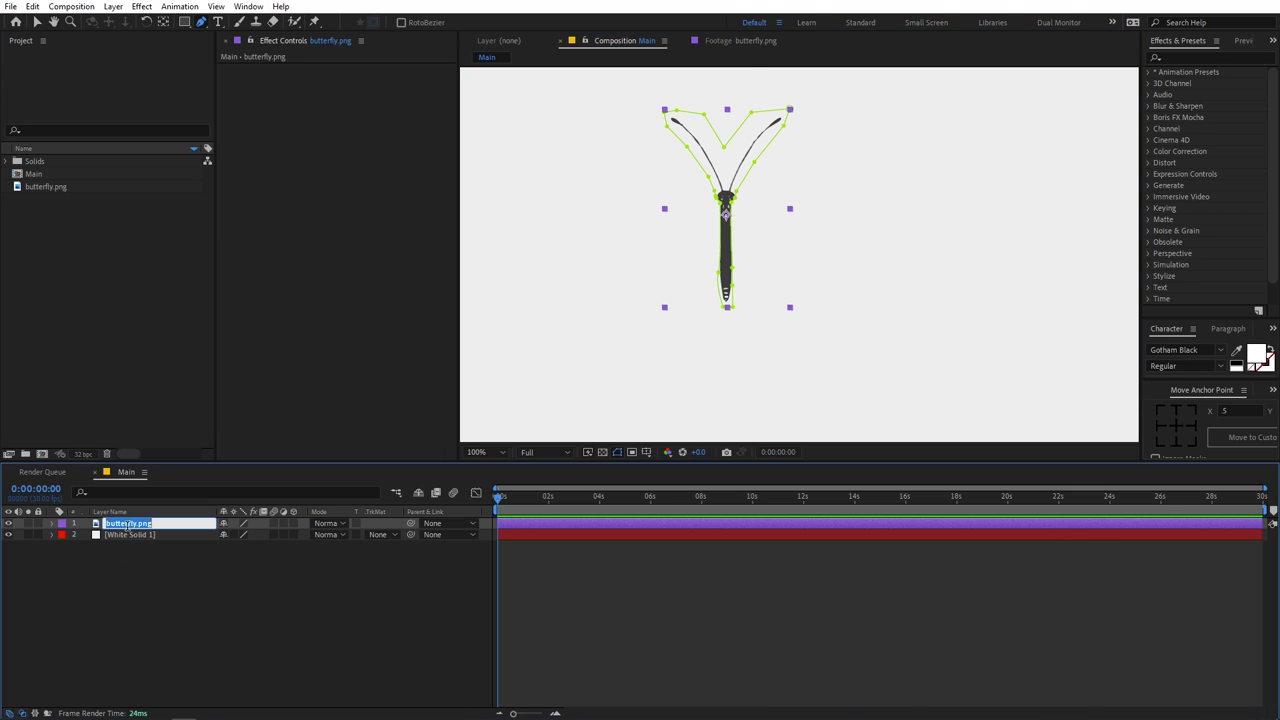
{"action": "type", "text": "Body"}
{"action": "key", "text": "Return"}
Duplicate the Body layer.
{"action": "left_click", "coordinate": [114, 572]}
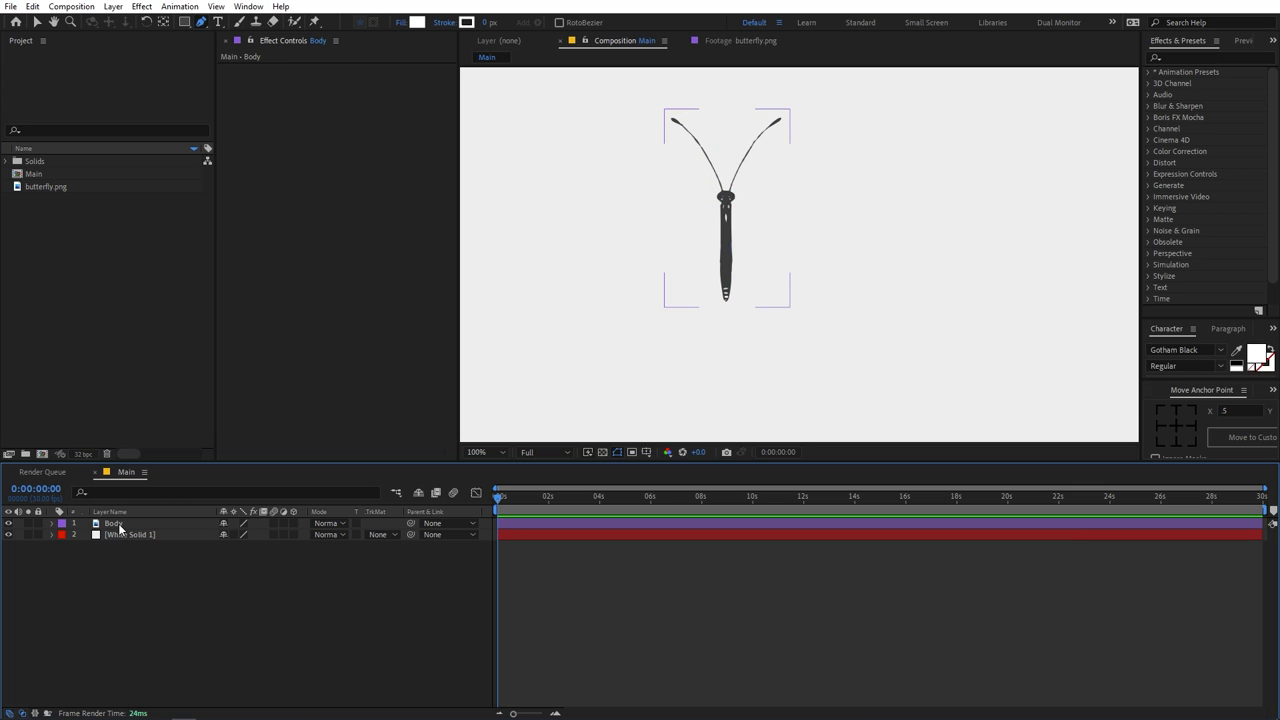
{"action": "left_click", "coordinate": [119, 528]}
{"action": "key", "text": "ctrl+d"}
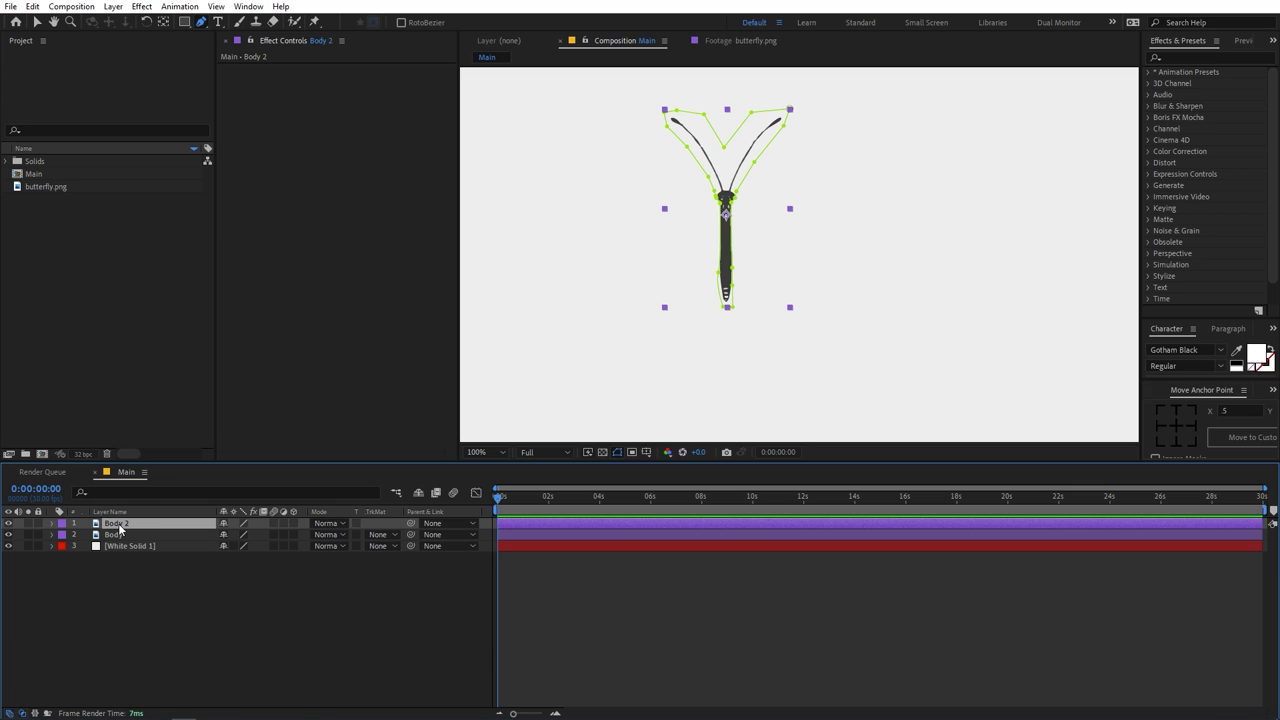
Rename the duplicated Body layer to Wing 1.
{"action": "key", "text": "Return"}
{"action": "type", "text": "Wing 1"}
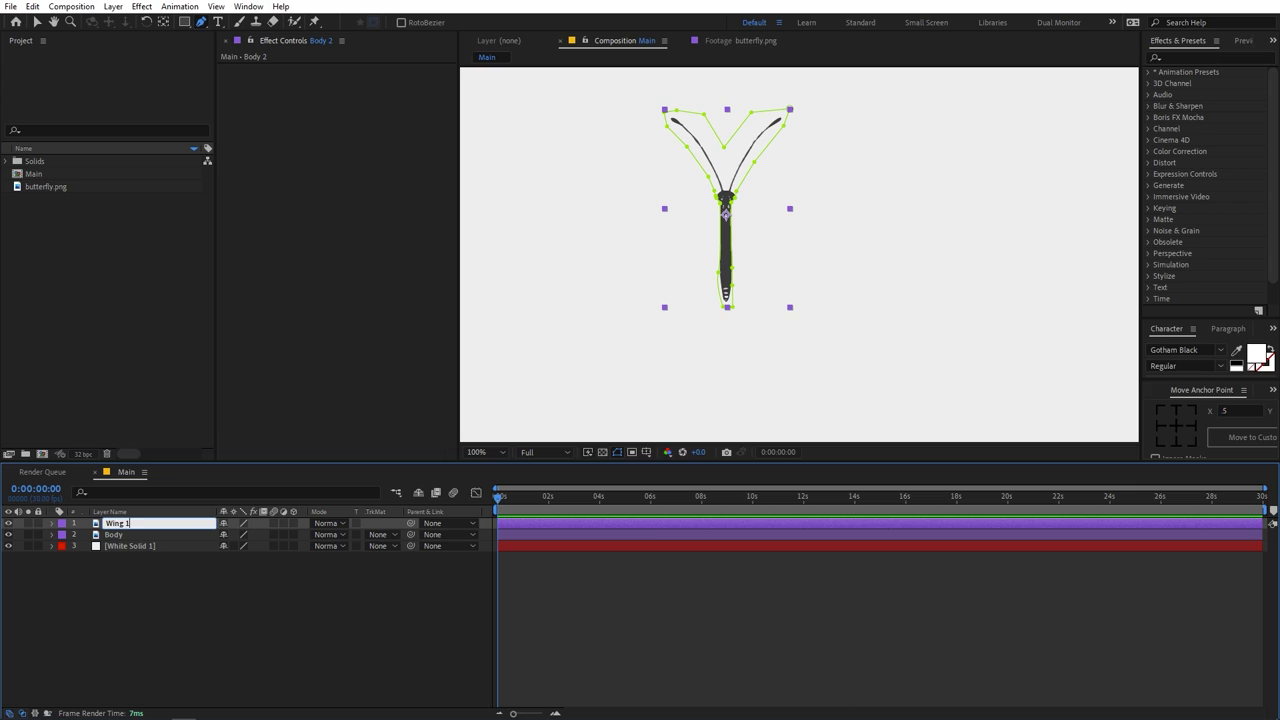
{"action": "key", "text": "Return"}
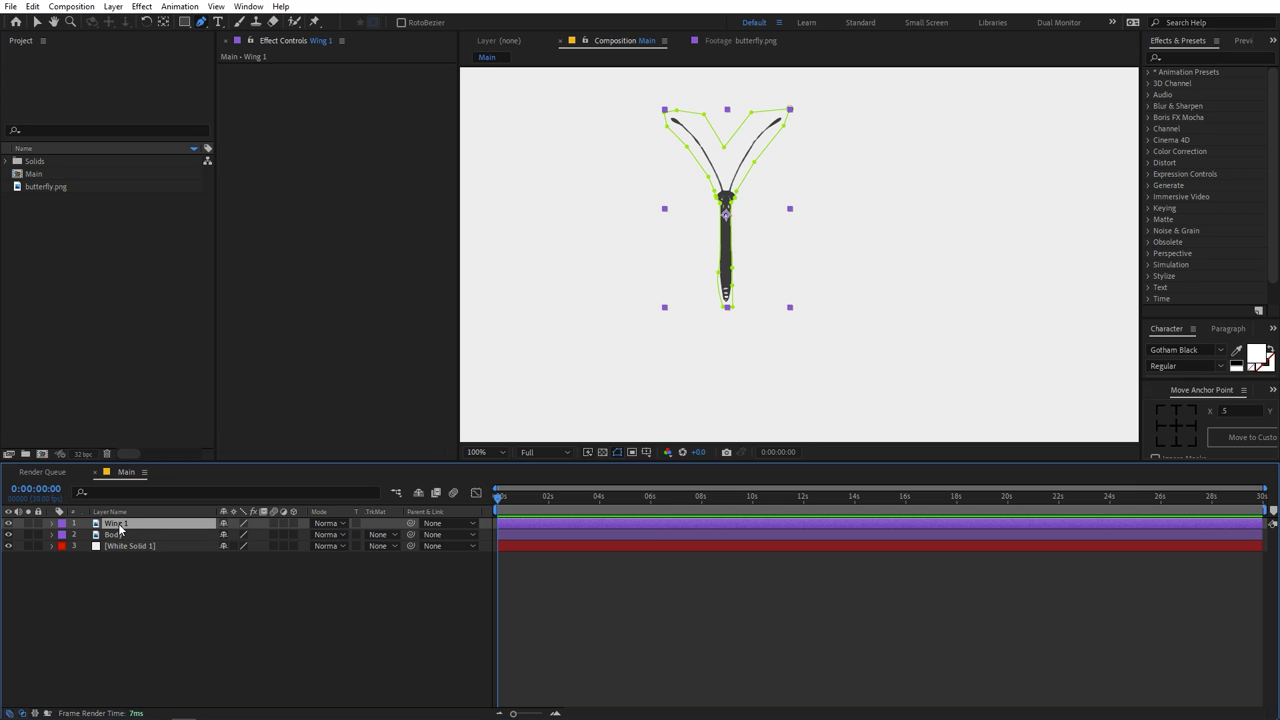
Set the Wing 1 layer's mask mode to None and hide the Body layer.
{"action": "key", "text": "m"}
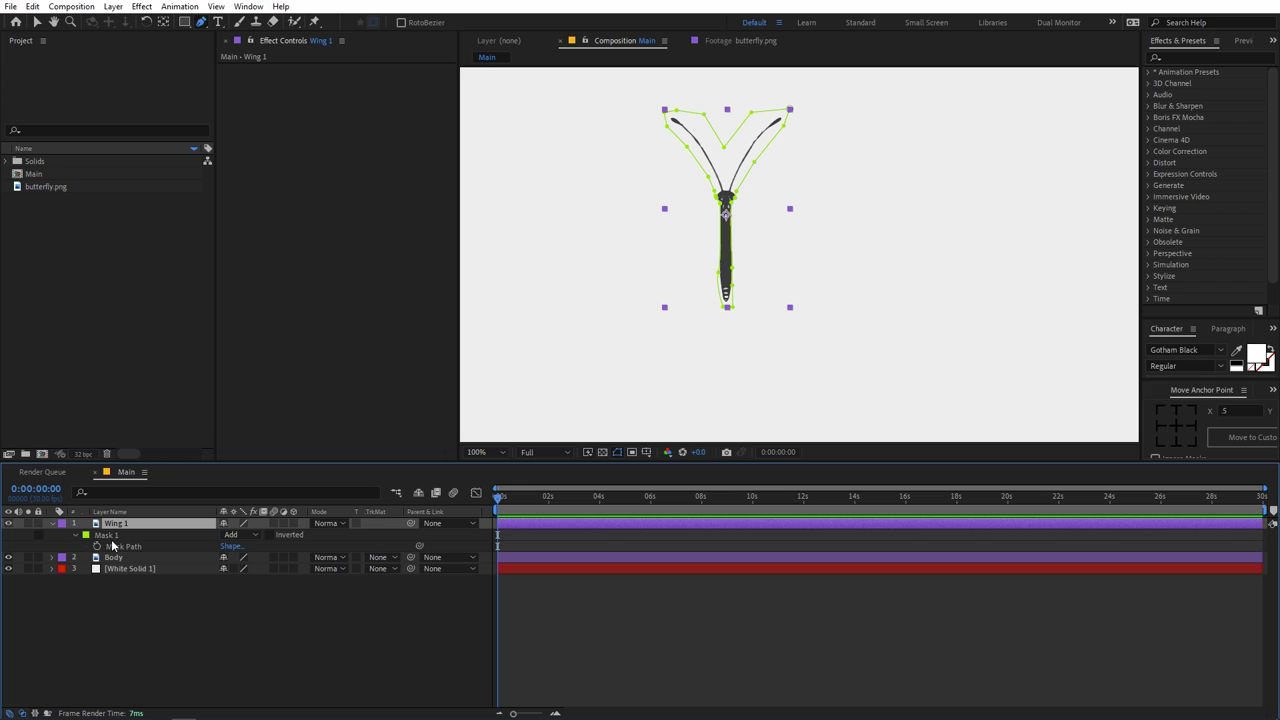
{"action": "left_click", "coordinate": [238, 535]}
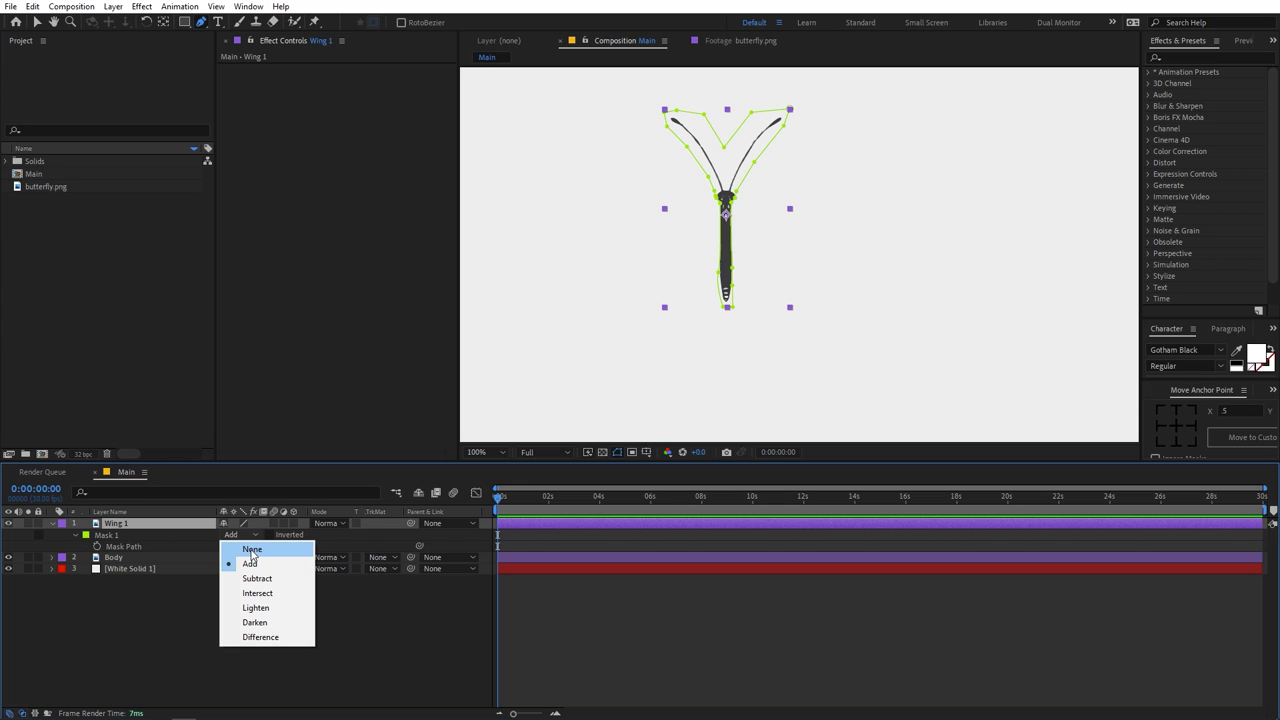
{"action": "left_click", "coordinate": [252, 550]}
{"action": "left_click", "coordinate": [70, 557]}
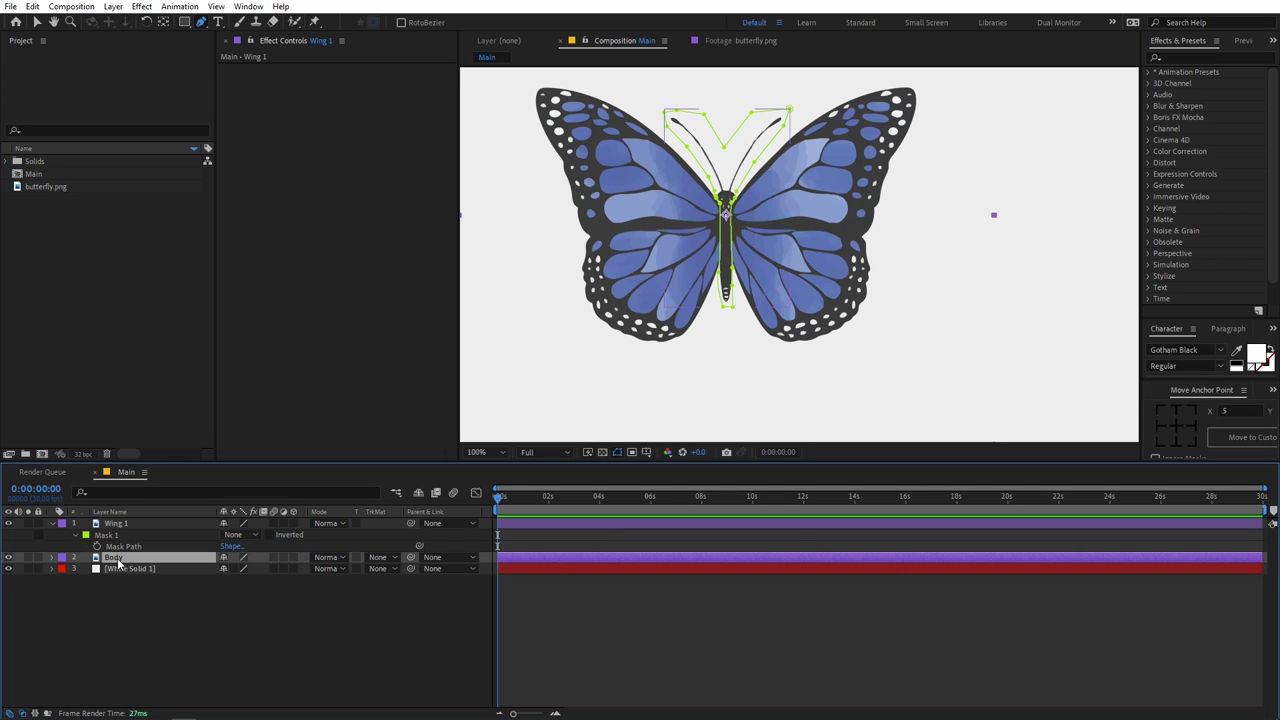
{"action": "left_click", "coordinate": [10, 557]}
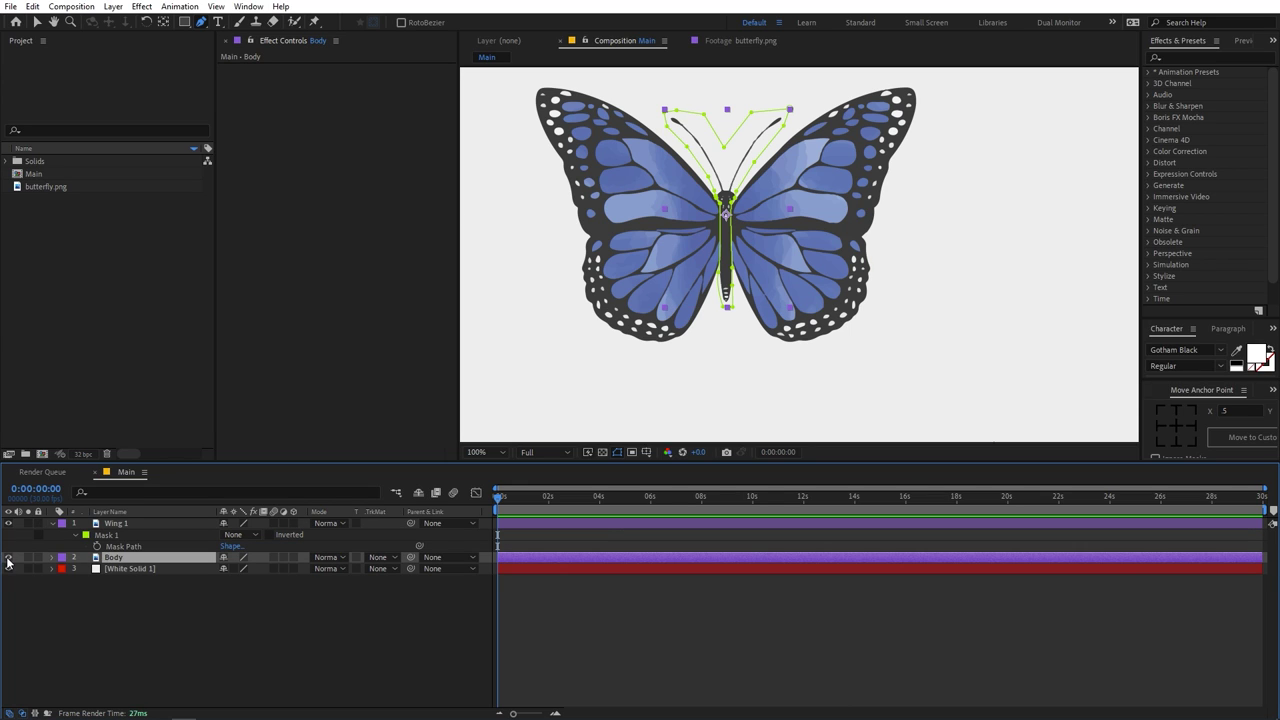
{"action": "left_click", "coordinate": [116, 524]}
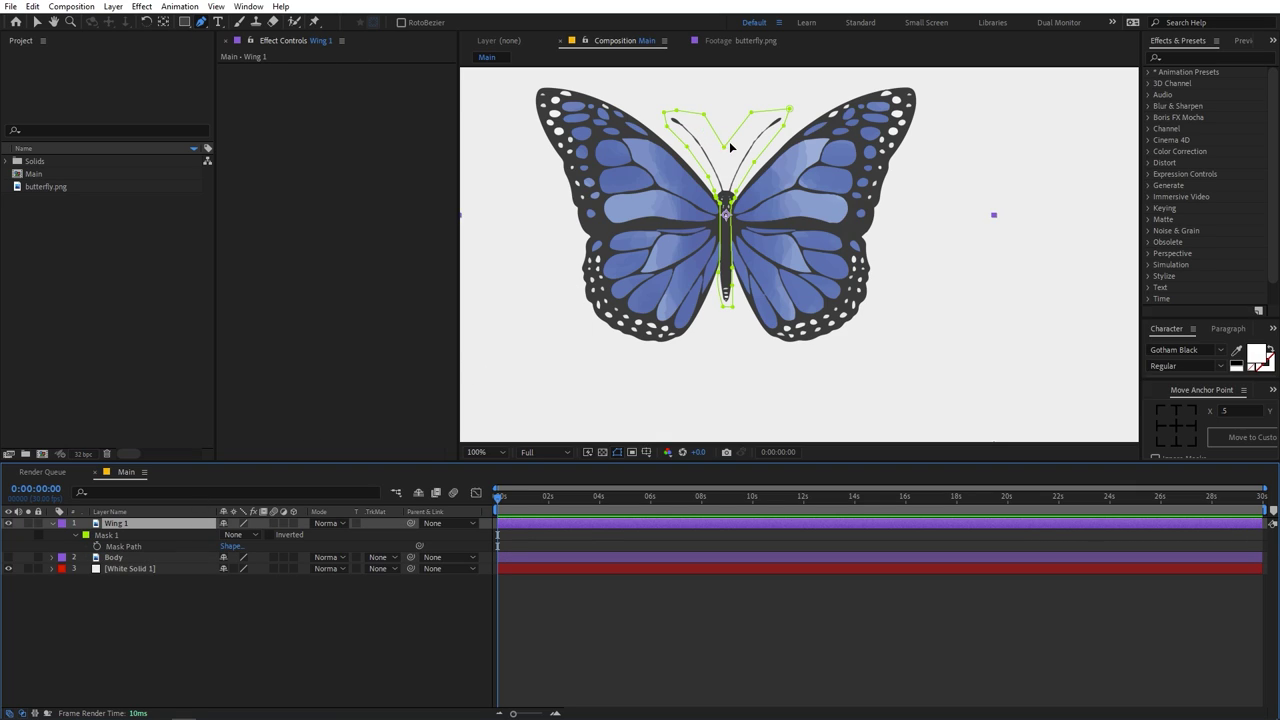
Delete the Wing 1 mask's points around the left antenna and the left side of the head.
{"action": "left_click", "coordinate": [665, 117]}
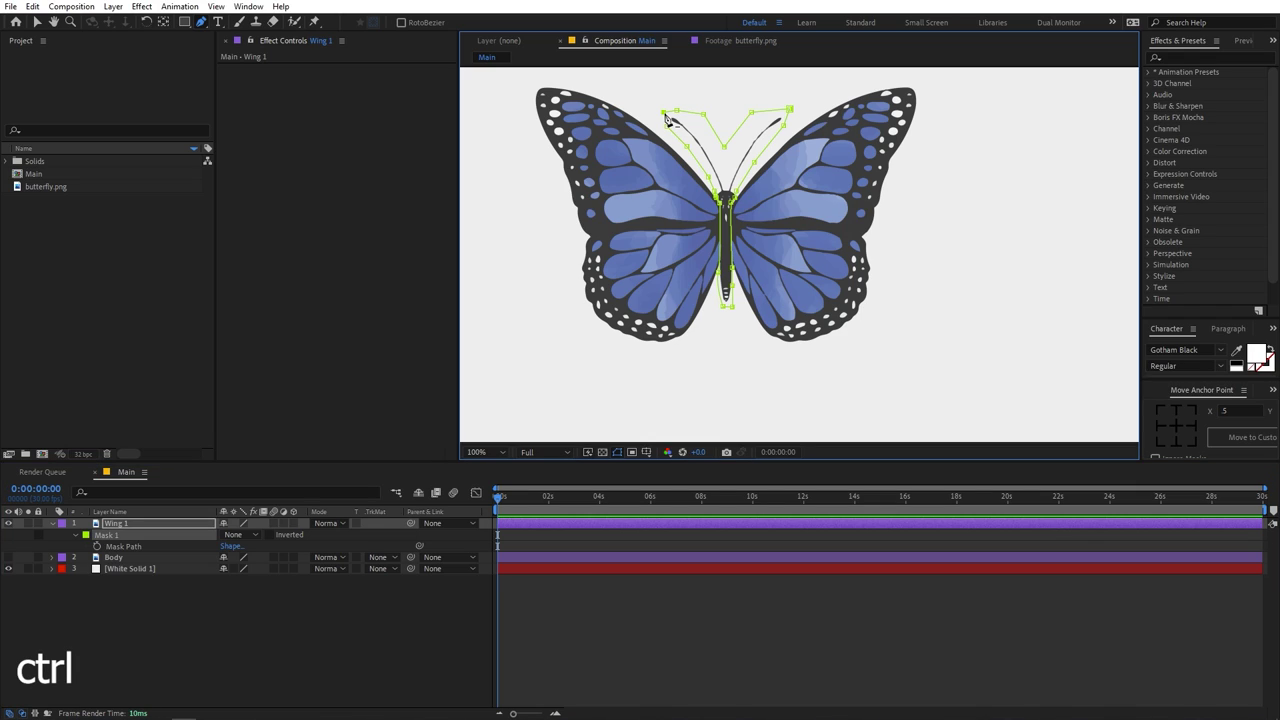
{"action": "left_click", "coordinate": [666, 117], "text": "ctrl"}
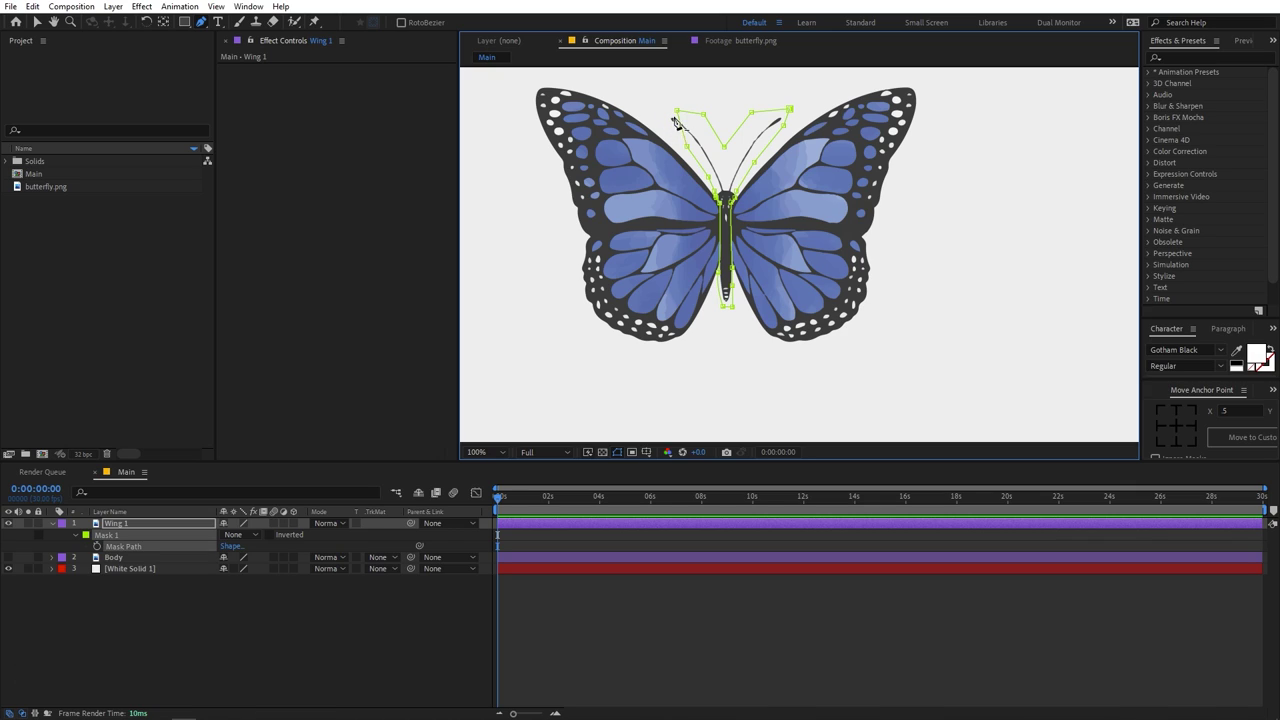
{"action": "left_click_drag", "start_coordinate": [670, 116], "coordinate": [733, 228]}
{"action": "left_click_drag", "start_coordinate": [717, 198], "coordinate": [721, 207]}
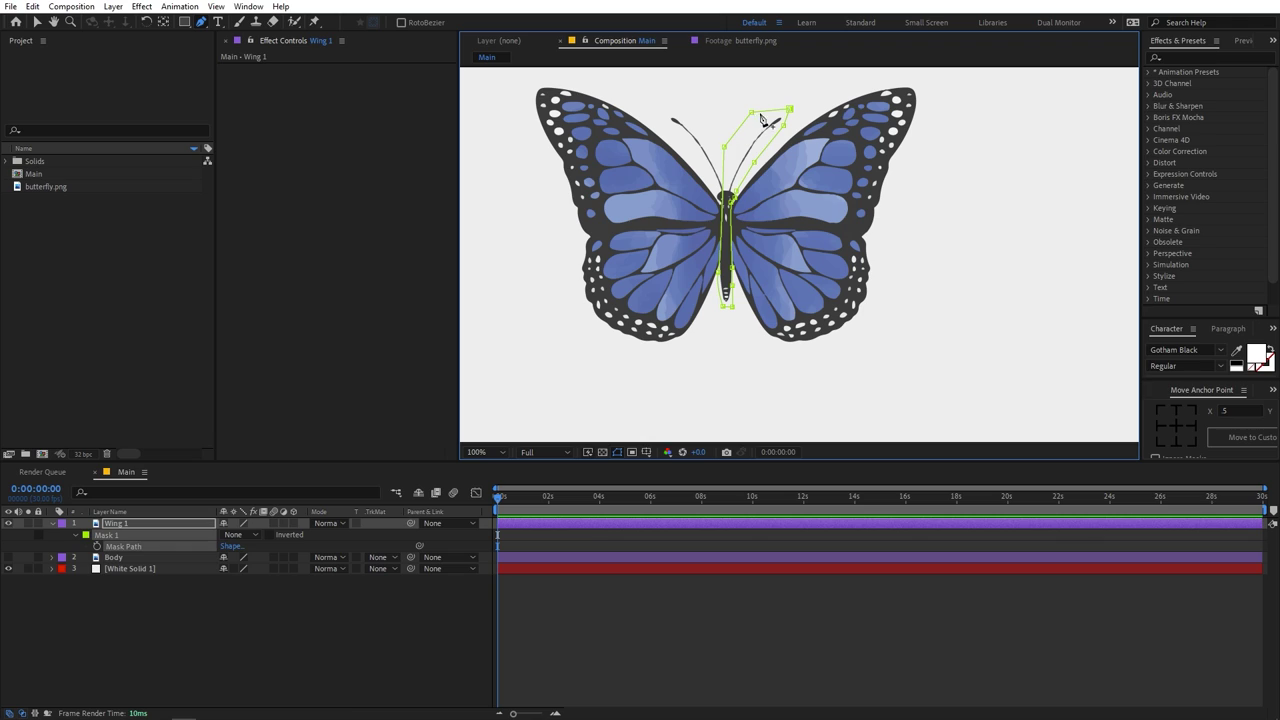
Reshape the Wing 1 mask path outward so it encloses the whole right wing and runs along the body's right edge.
{"action": "left_click_drag", "start_coordinate": [752, 113], "coordinate": [935, 118]}
{"action": "scroll", "coordinate": [900, 85], "scroll_direction": "up", "scroll_amount": 2}
{"action": "left_click_drag", "start_coordinate": [722, 200], "coordinate": [917, 290]}
{"action": "left_click_drag", "start_coordinate": [722, 325], "coordinate": [862, 398]}
{"action": "scroll", "coordinate": [877, 434], "scroll_direction": "down", "scroll_amount": 1}
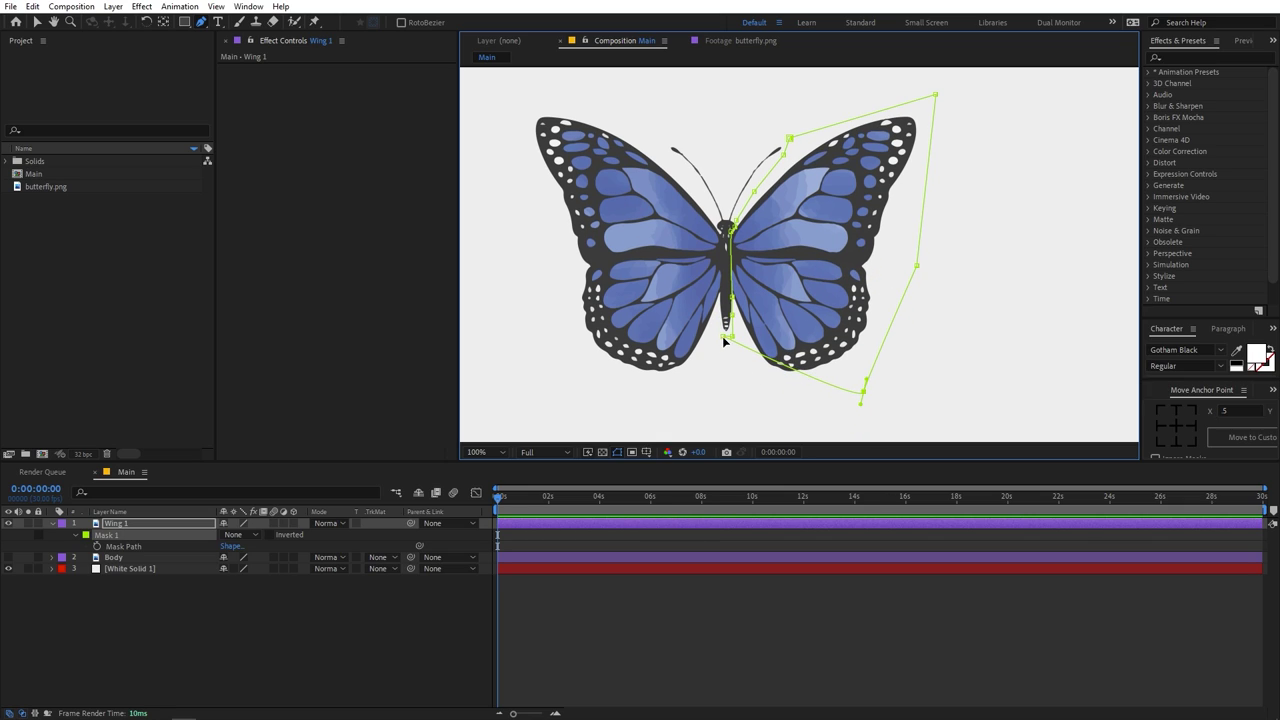
{"action": "left_click_drag", "start_coordinate": [723, 337], "coordinate": [763, 379]}
{"action": "key", "text": "period"}
{"action": "key", "text": "comma"}
{"action": "key", "text": "period"}
{"action": "key", "text": "comma"}
Set the Wing 1 layer's mask mode back to Add.
{"action": "left_click", "coordinate": [242, 537]}
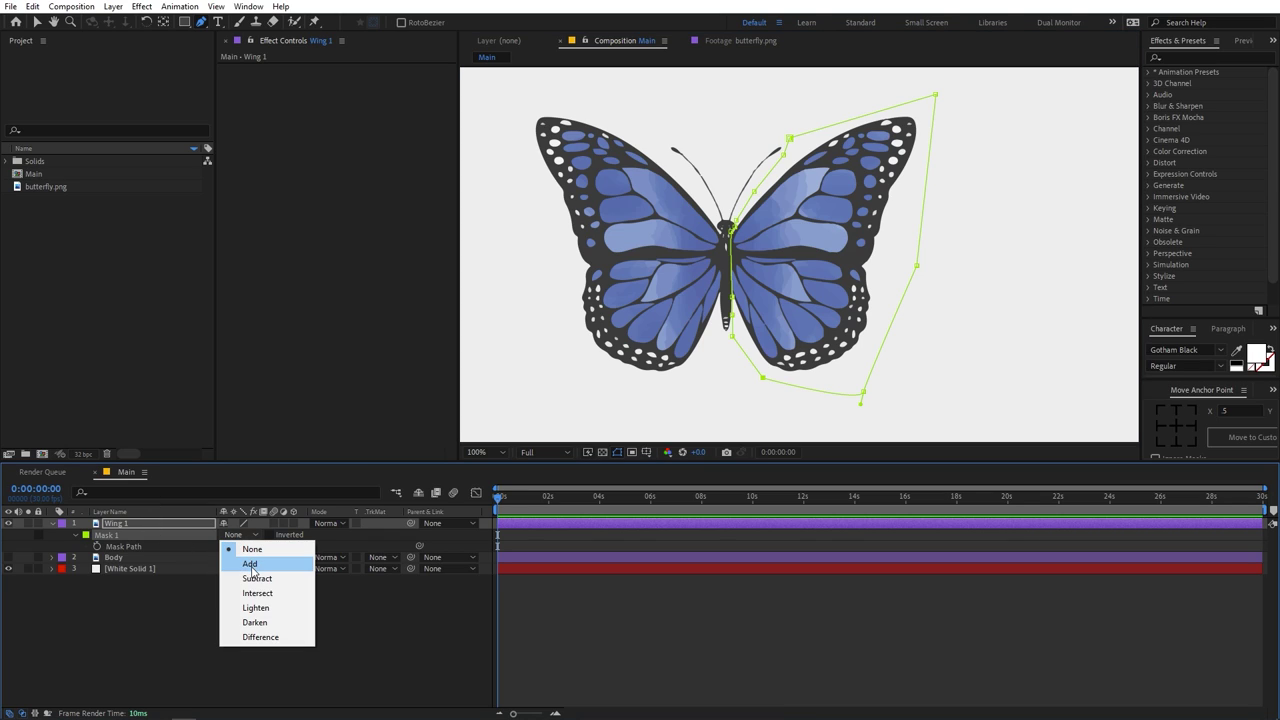
{"action": "left_click", "coordinate": [251, 564]}
{"action": "left_click", "coordinate": [444, 580]}
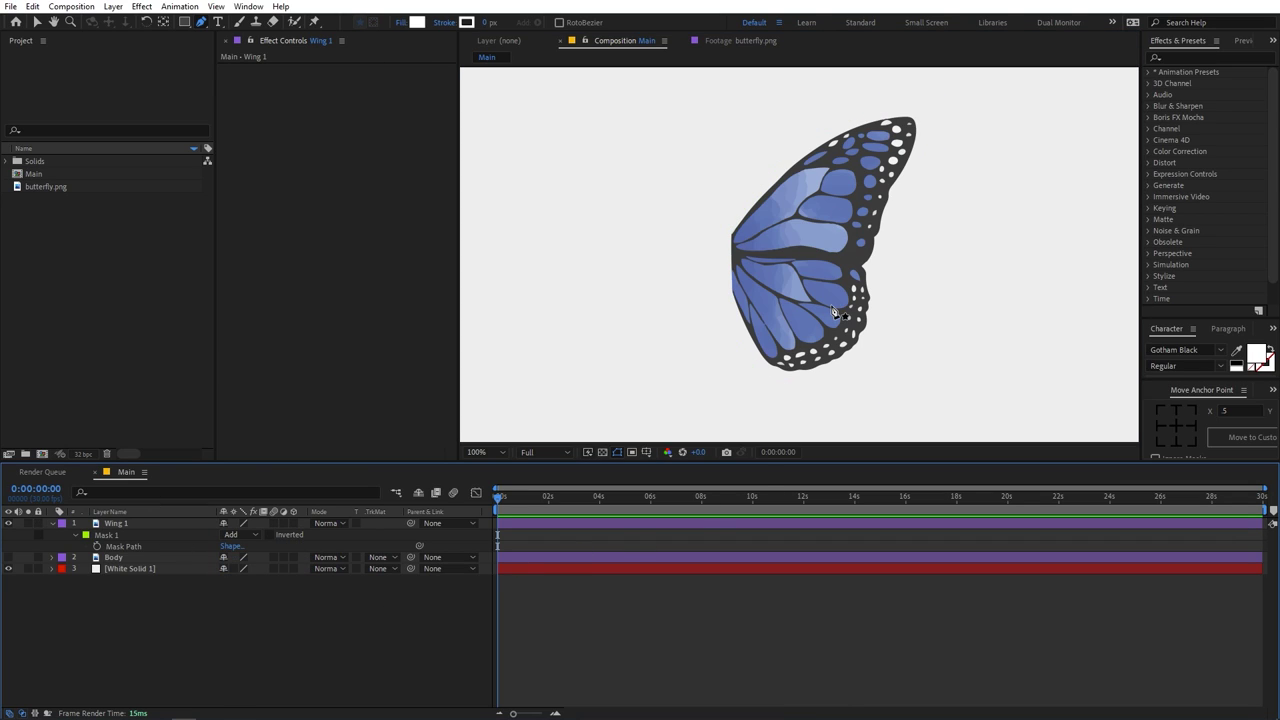
{"action": "left_click", "coordinate": [128, 523]}
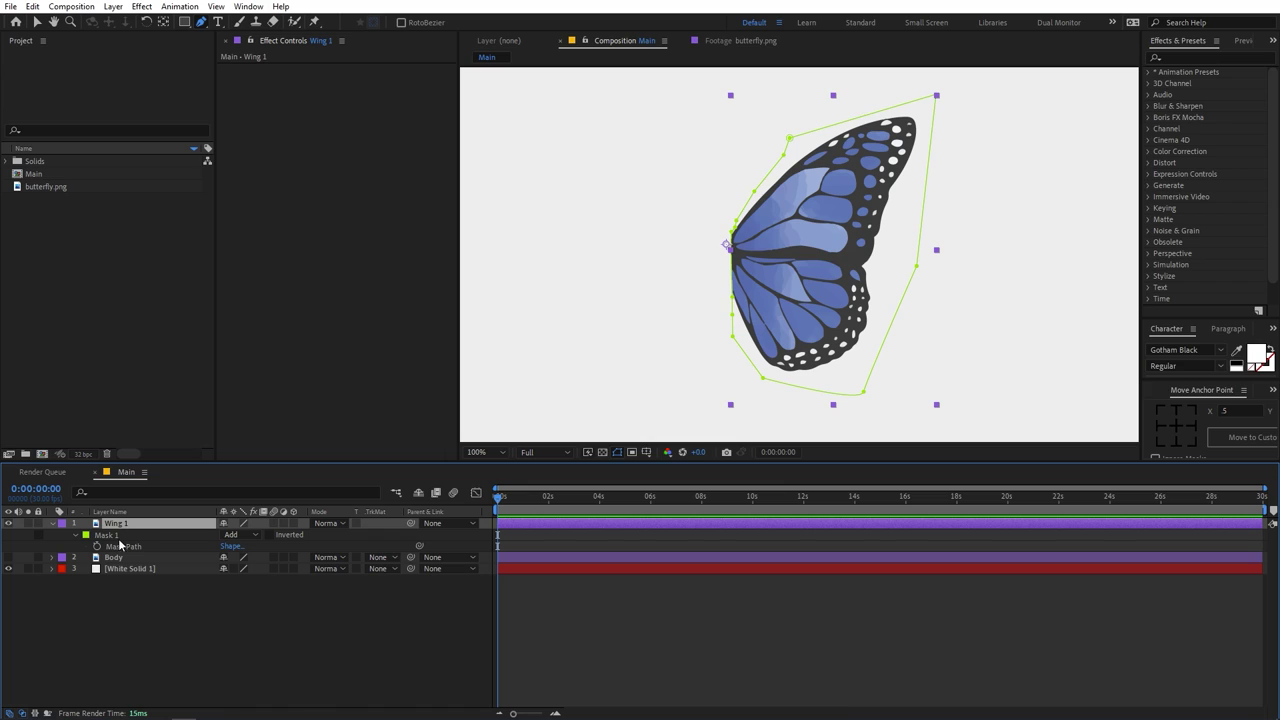
Duplicate the Body layer and rename the copy to Wing 2.
{"action": "left_click", "coordinate": [113, 557]}
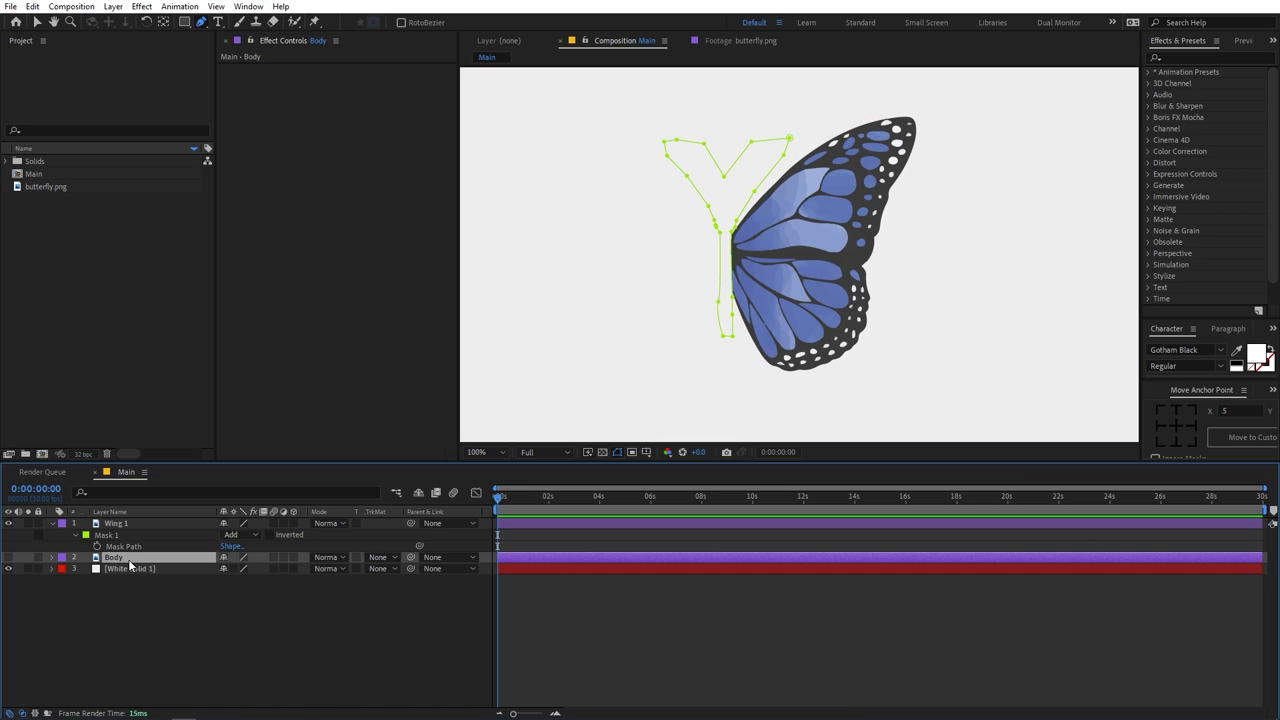
{"action": "key", "text": "ctrl+d"}
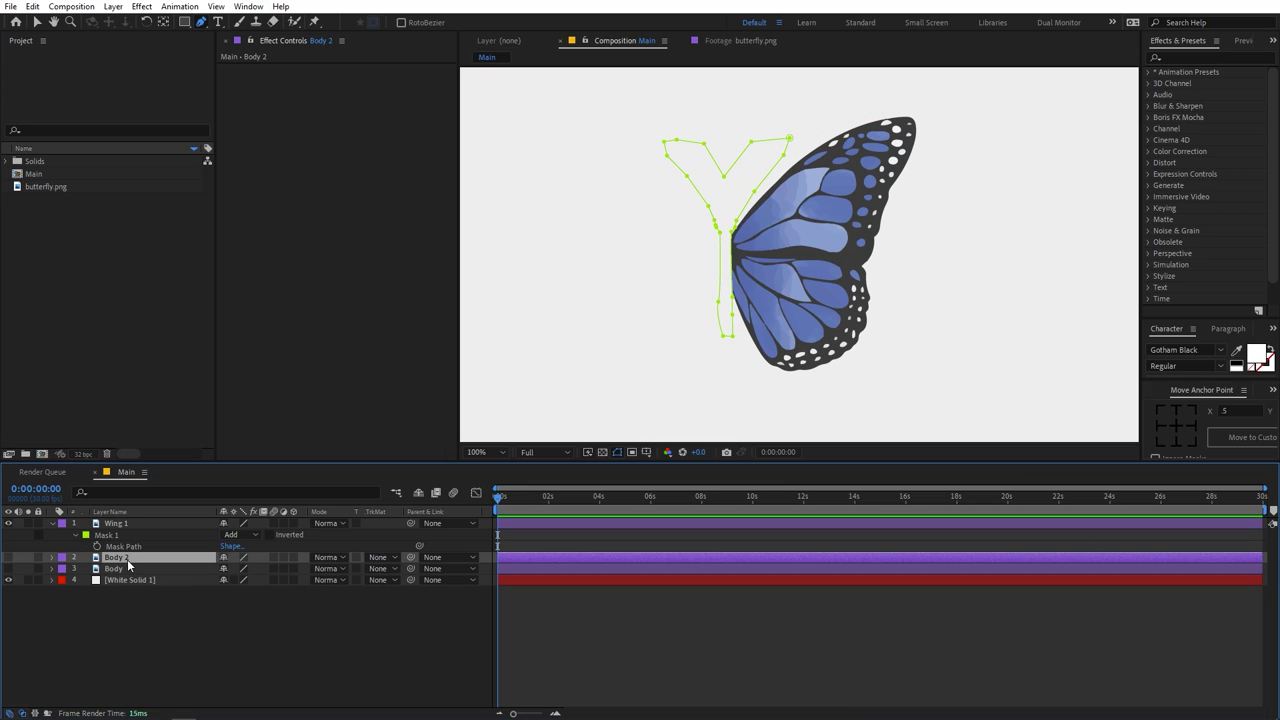
{"action": "key", "text": "Return"}
{"action": "type", "text": "Wing"}
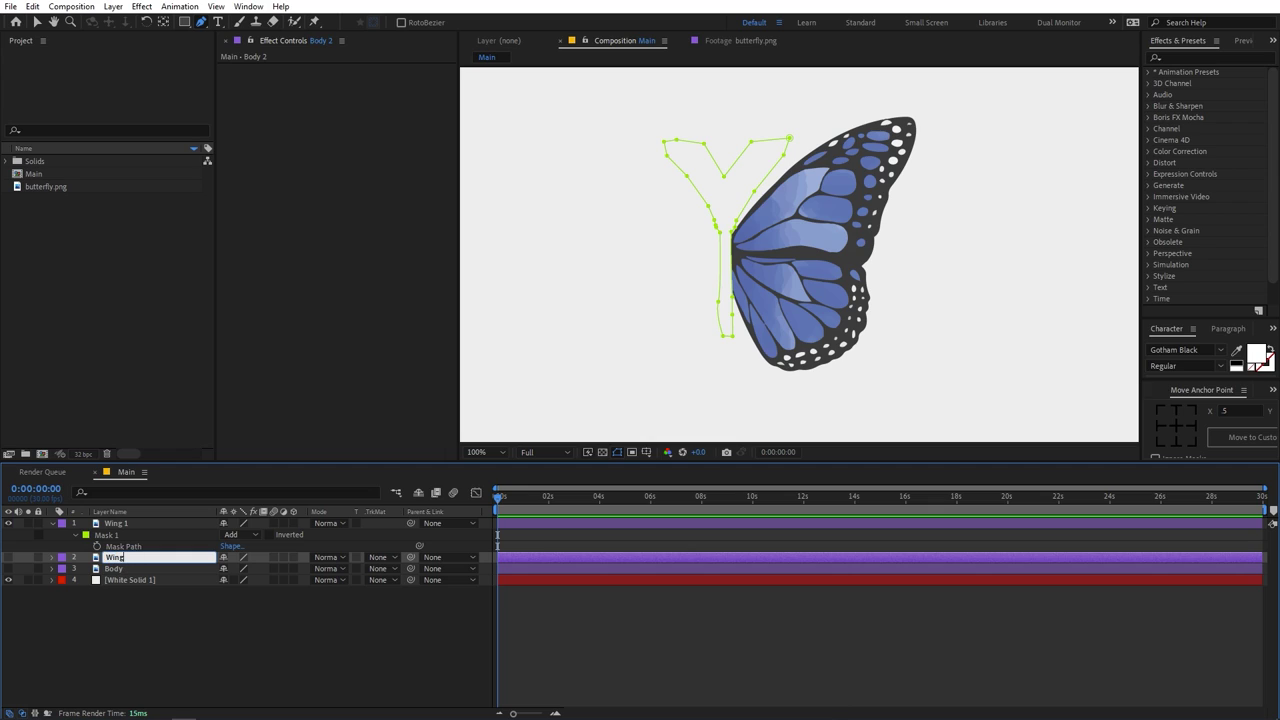
{"action": "type", "text": " 2"}
{"action": "key", "text": "Return"}
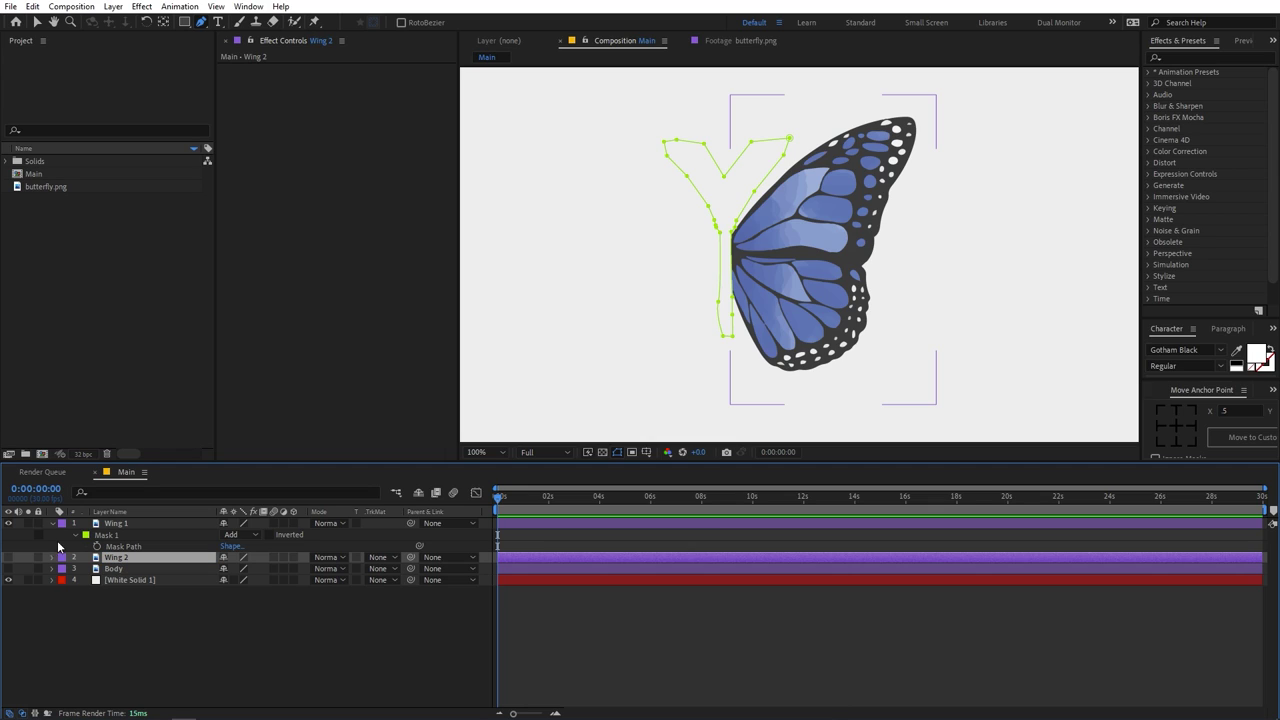
Show only the Wing 2 layer above the white background and set its mask mode to None.
{"action": "left_click", "coordinate": [8, 524]}
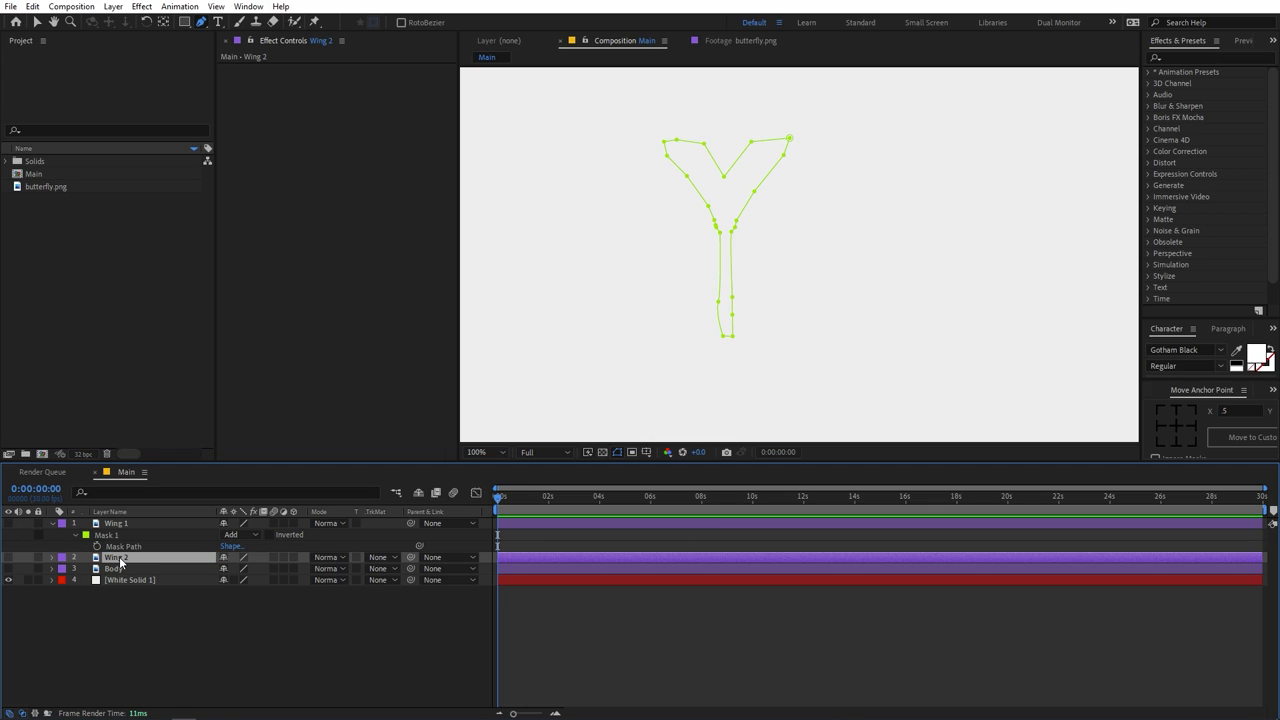
{"action": "key", "text": "m"}
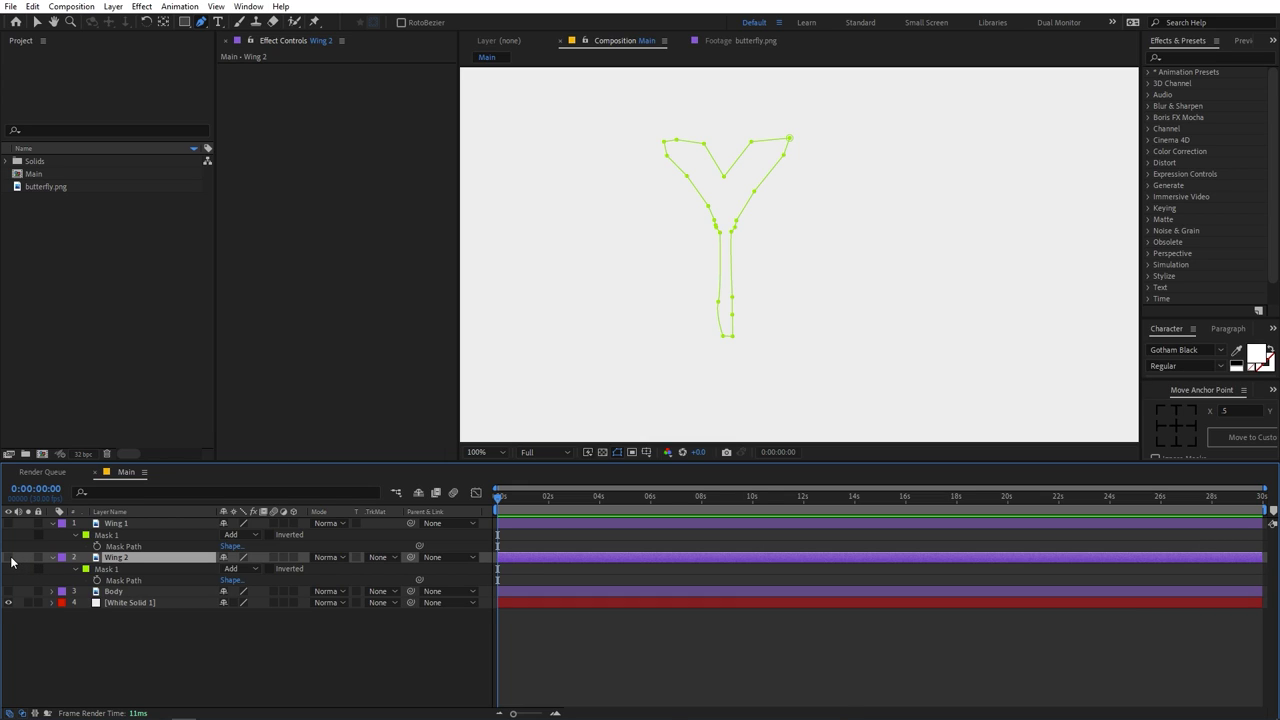
{"action": "left_click", "coordinate": [9, 557]}
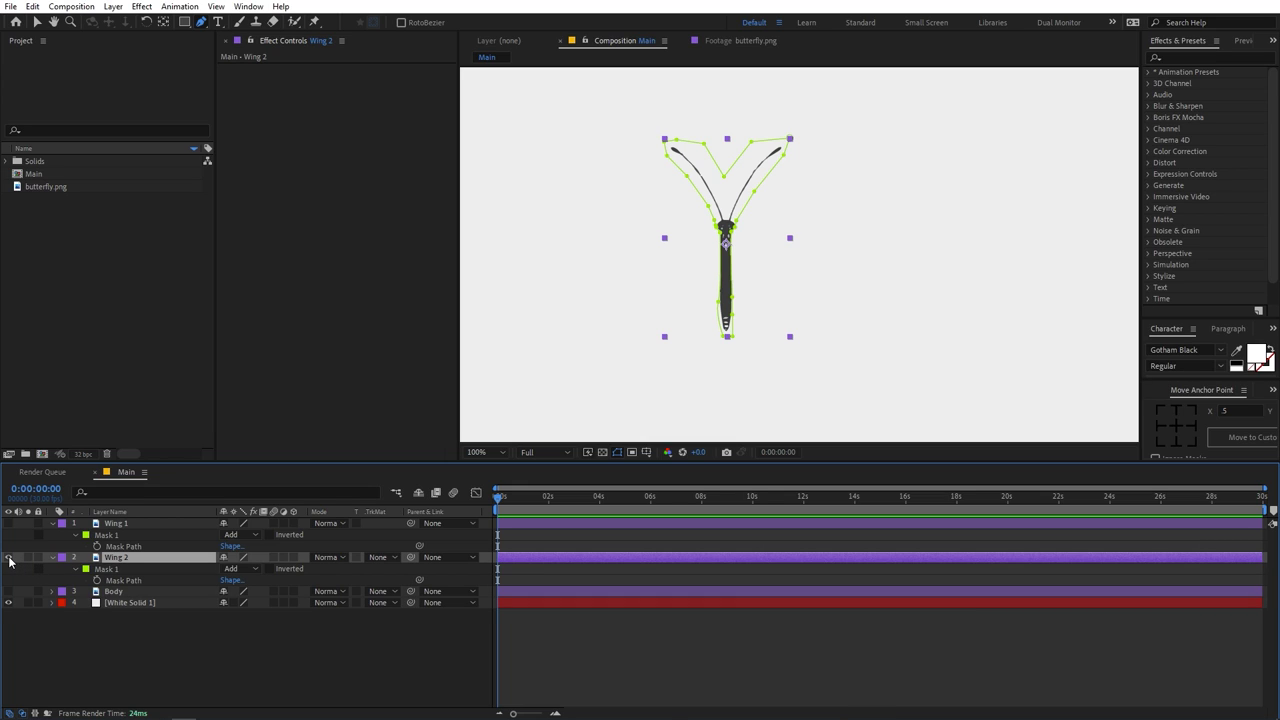
{"action": "left_click", "coordinate": [238, 569]}
{"action": "left_click", "coordinate": [246, 581]}
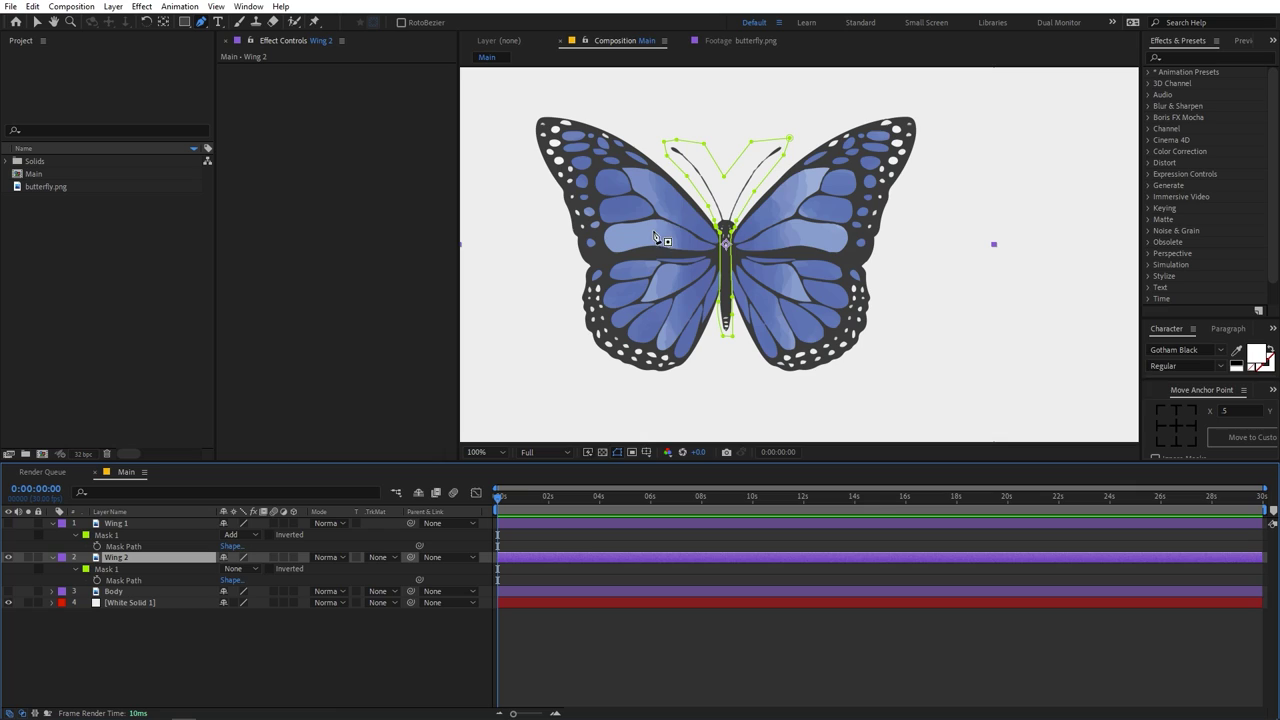
Delete the Wing 2 mask's points around the right antenna and the right side of the head.
{"action": "left_click", "coordinate": [789, 141]}
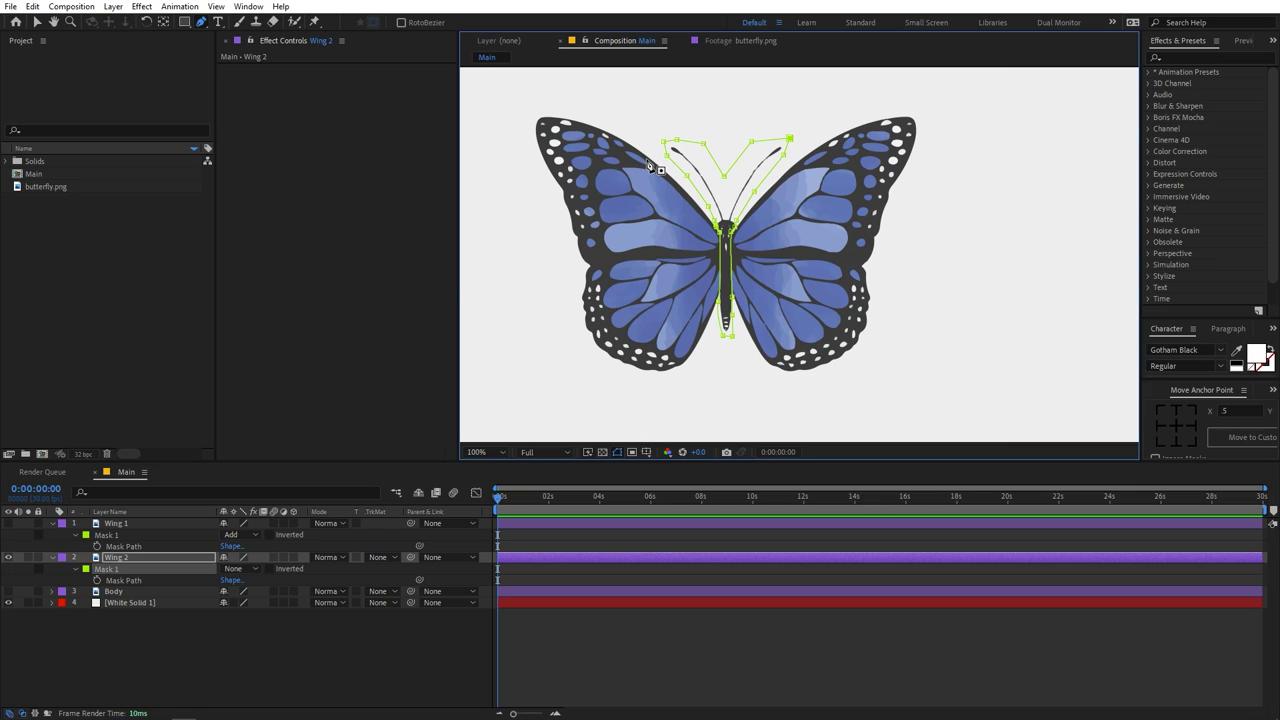
{"action": "left_click", "coordinate": [790, 139]}
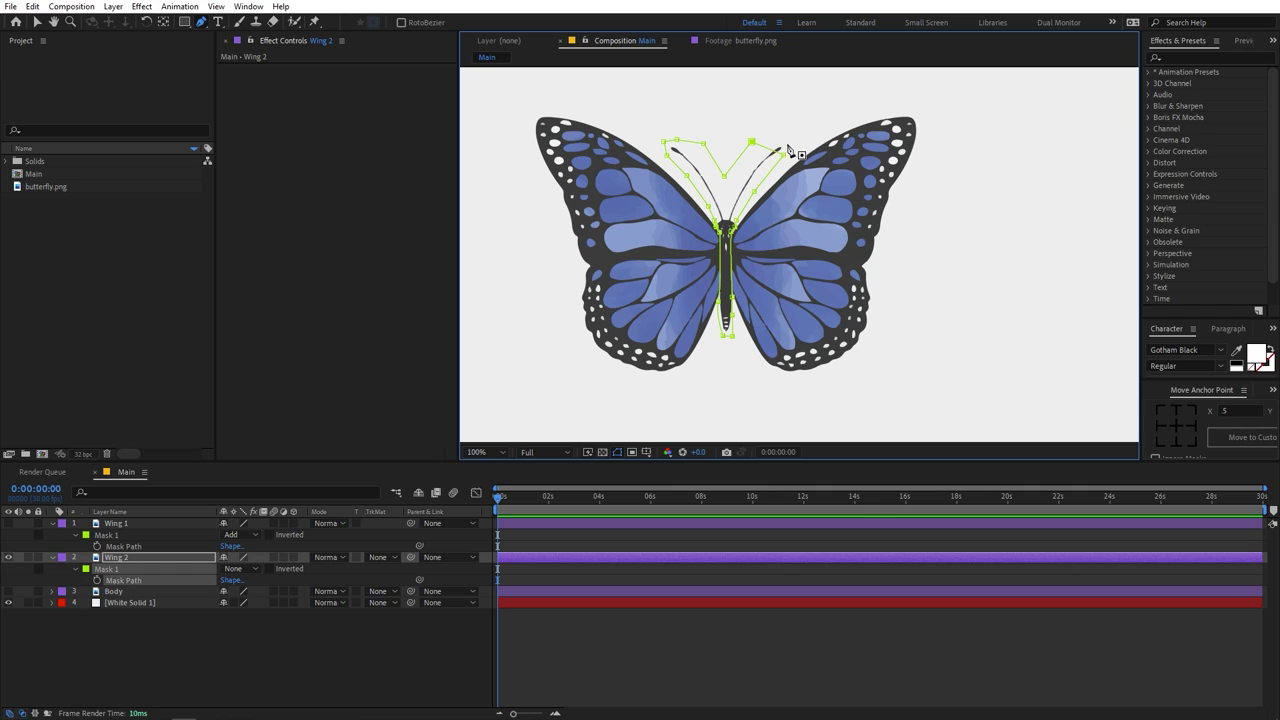
{"action": "left_click", "coordinate": [750, 144]}
{"action": "left_click", "coordinate": [755, 195]}
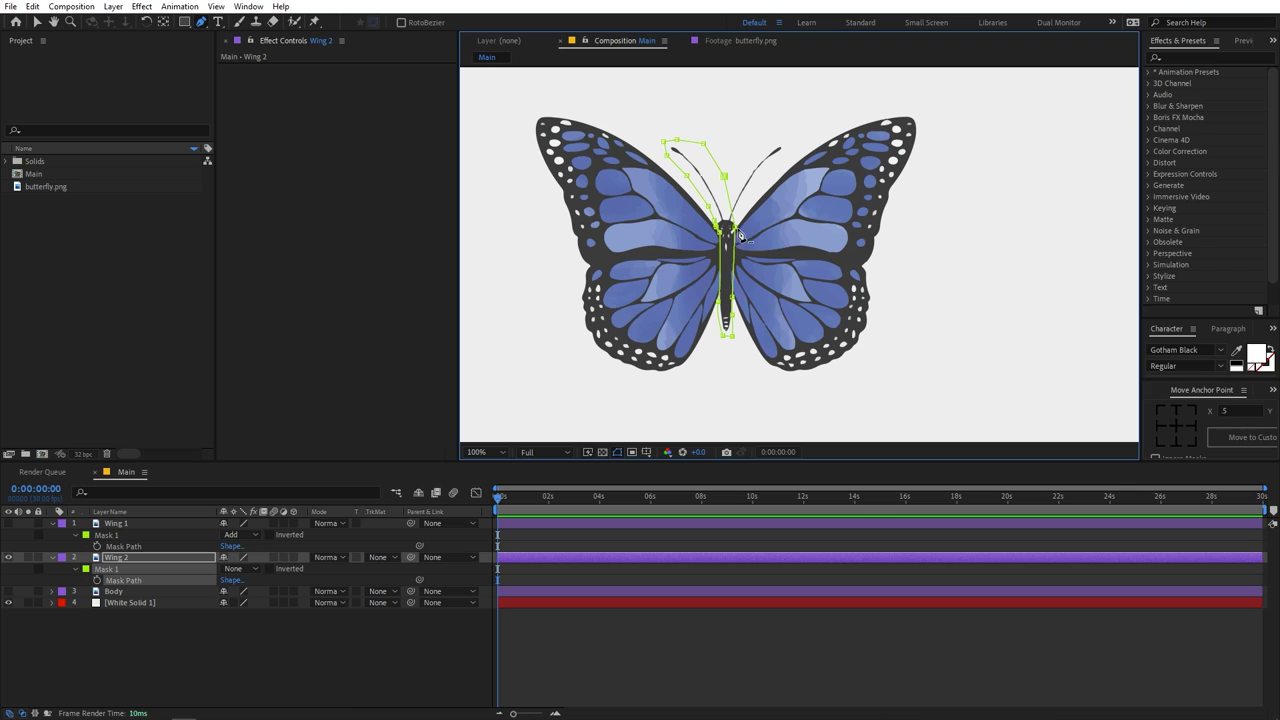
{"action": "left_click", "coordinate": [741, 235]}
Pull the Wing 2 mask's points outward around the left wing, from its upper tip to below its lower edge.
{"action": "left_click_drag", "start_coordinate": [675, 145], "coordinate": [528, 97]}
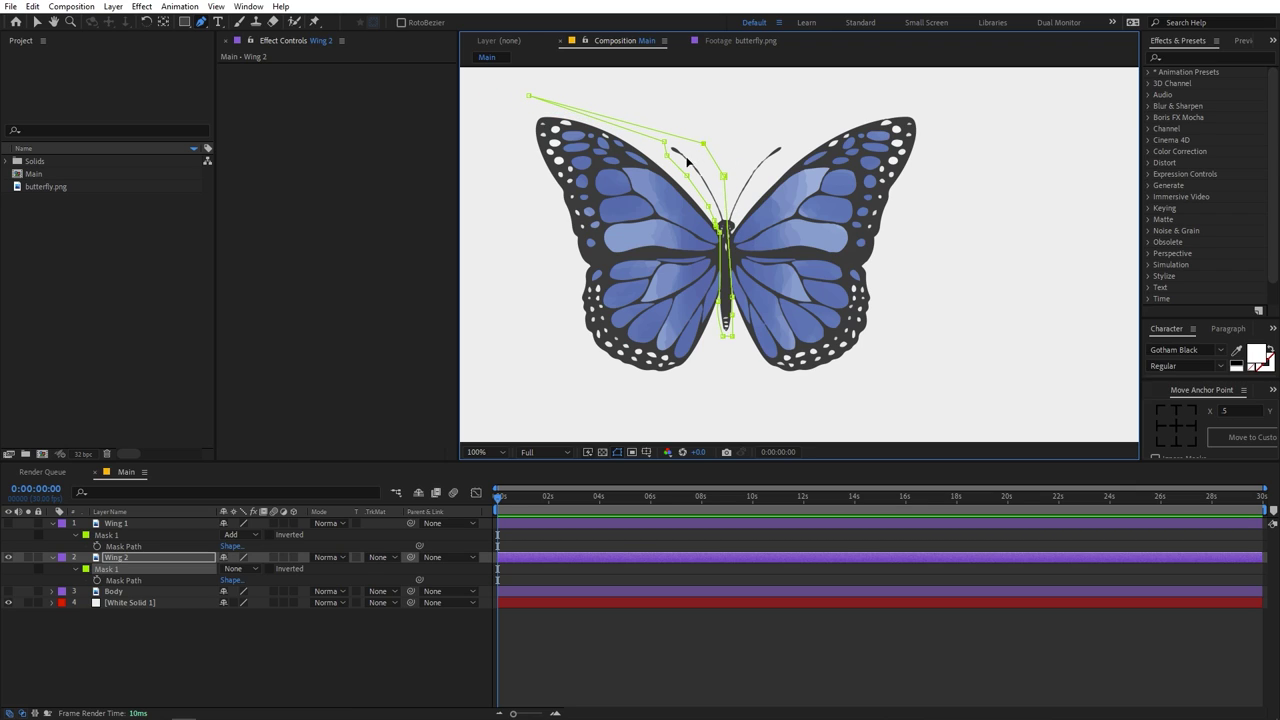
{"action": "left_click_drag", "start_coordinate": [687, 162], "coordinate": [860, 188]}
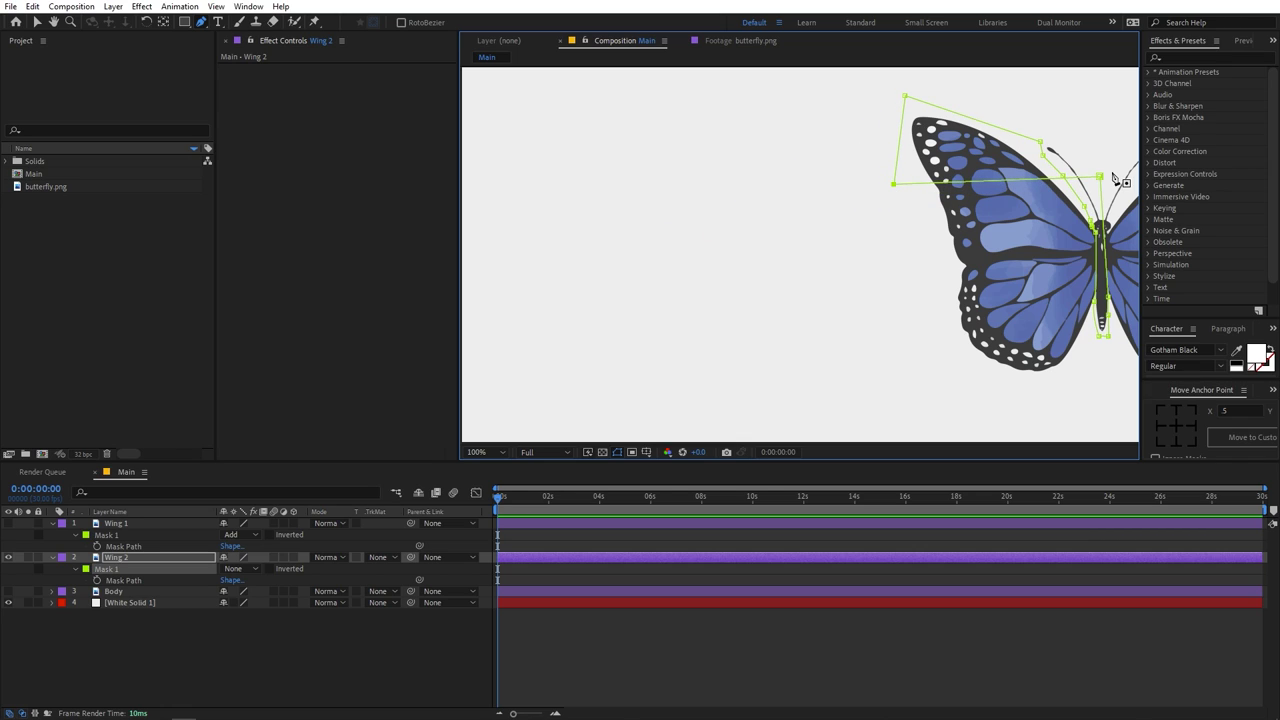
{"action": "left_click_drag", "start_coordinate": [1100, 177], "coordinate": [889, 302]}
{"action": "left_click_drag", "start_coordinate": [1108, 297], "coordinate": [996, 401]}
{"action": "left_click_drag", "start_coordinate": [1035, 386], "coordinate": [852, 320]}
{"action": "left_click_drag", "start_coordinate": [925, 249], "coordinate": [896, 345]}
{"action": "left_click", "coordinate": [925, 271], "text": "ctrl"}
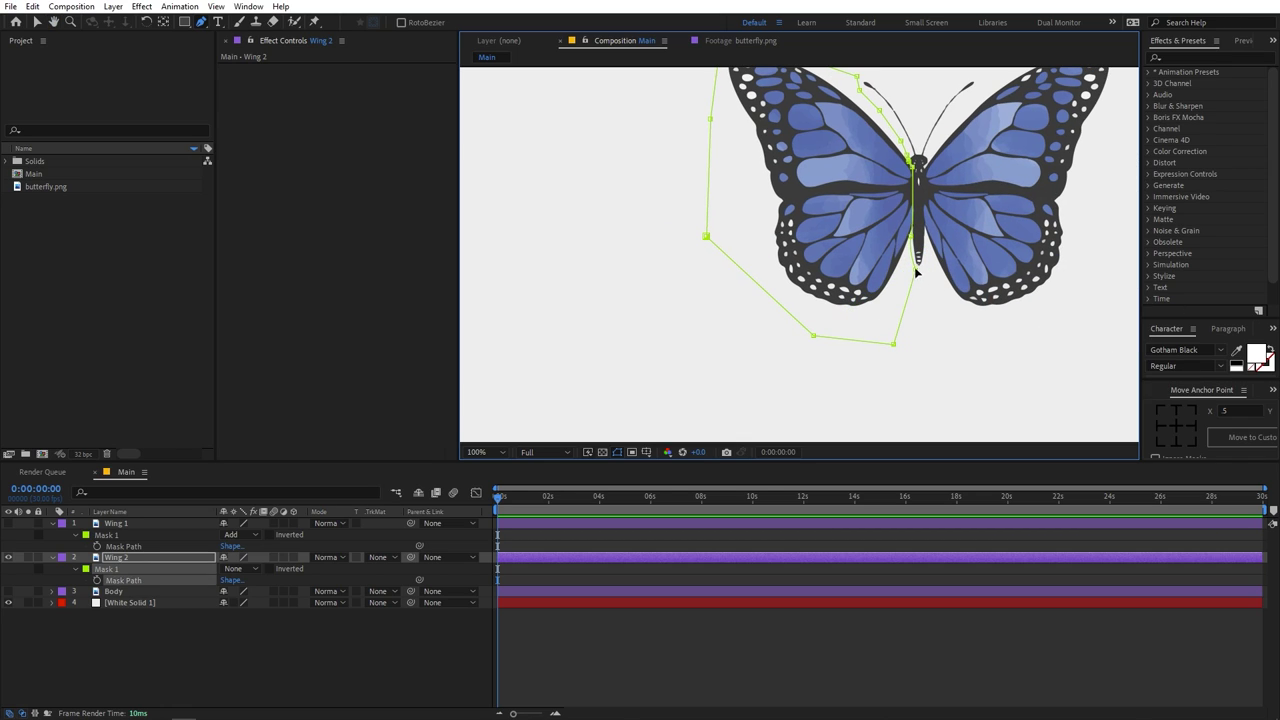
Adjust the lower points of the Wing 2 mask to follow the left wing's bottom more closely and clear the body's tail.
{"action": "left_click_drag", "start_coordinate": [916, 270], "coordinate": [903, 271]}
{"action": "left_click_drag", "start_coordinate": [895, 344], "coordinate": [875, 330]}
{"action": "left_click_drag", "start_coordinate": [813, 336], "coordinate": [835, 337]}
{"action": "left_click_drag", "start_coordinate": [706, 236], "coordinate": [771, 289]}
{"action": "scroll", "coordinate": [791, 278], "scroll_direction": "down", "scroll_amount": 1}
{"action": "left_click_drag", "start_coordinate": [820, 193], "coordinate": [791, 237]}
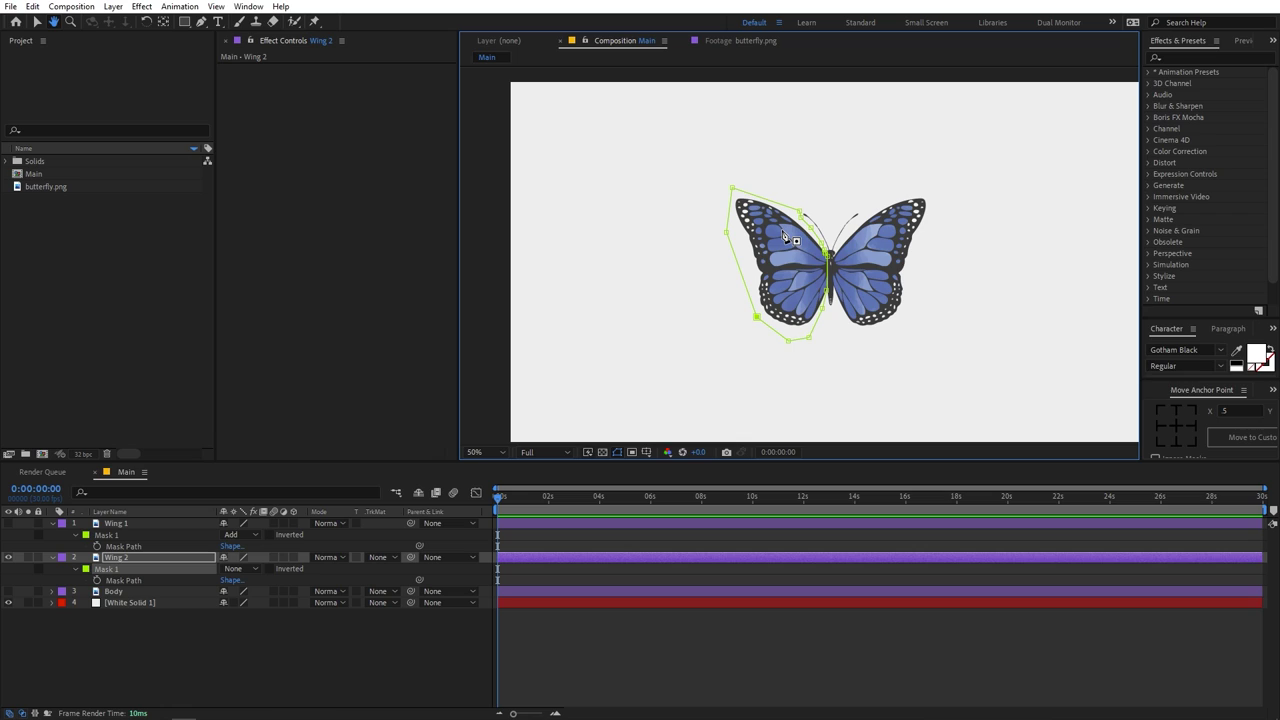
{"action": "scroll", "coordinate": [792, 237], "scroll_direction": "up", "scroll_amount": 1}
Set the Wing 2 layer's mask mode back to Add.
{"action": "left_click", "coordinate": [240, 569]}
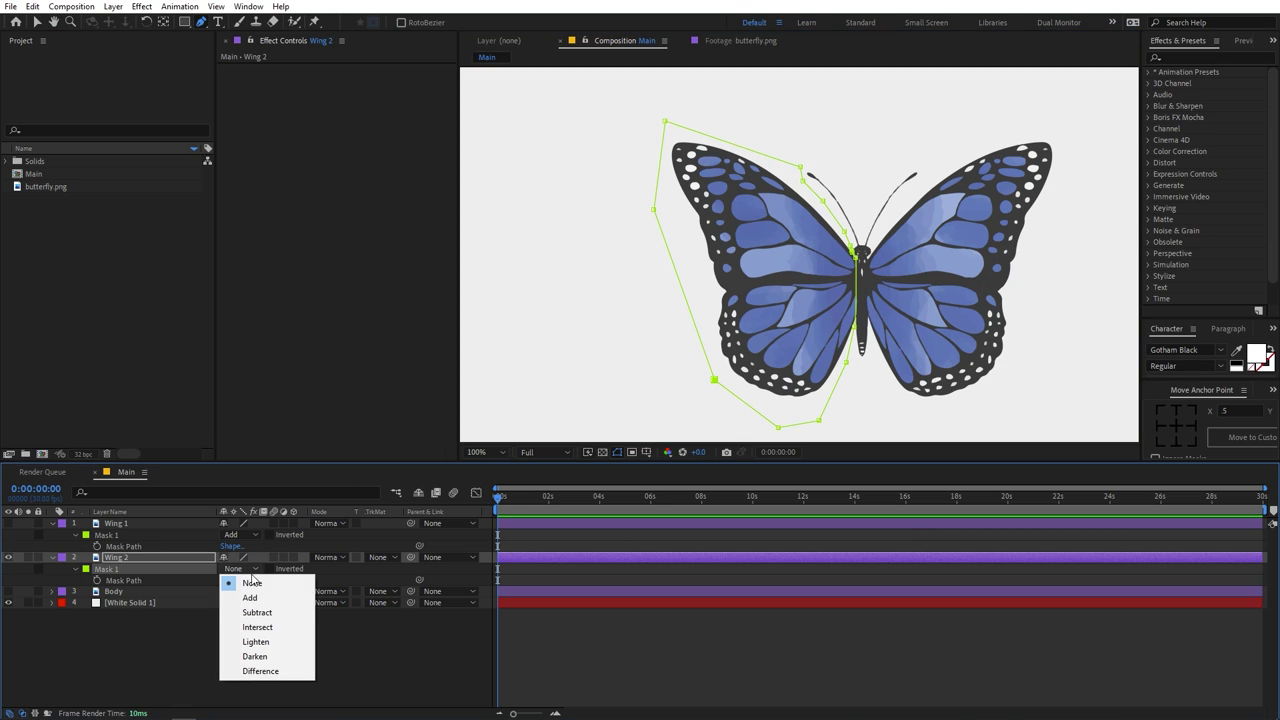
{"action": "left_click", "coordinate": [250, 594]}
{"action": "left_click", "coordinate": [718, 614]}
{"action": "scroll", "coordinate": [843, 237], "scroll_direction": "down", "scroll_amount": 1}
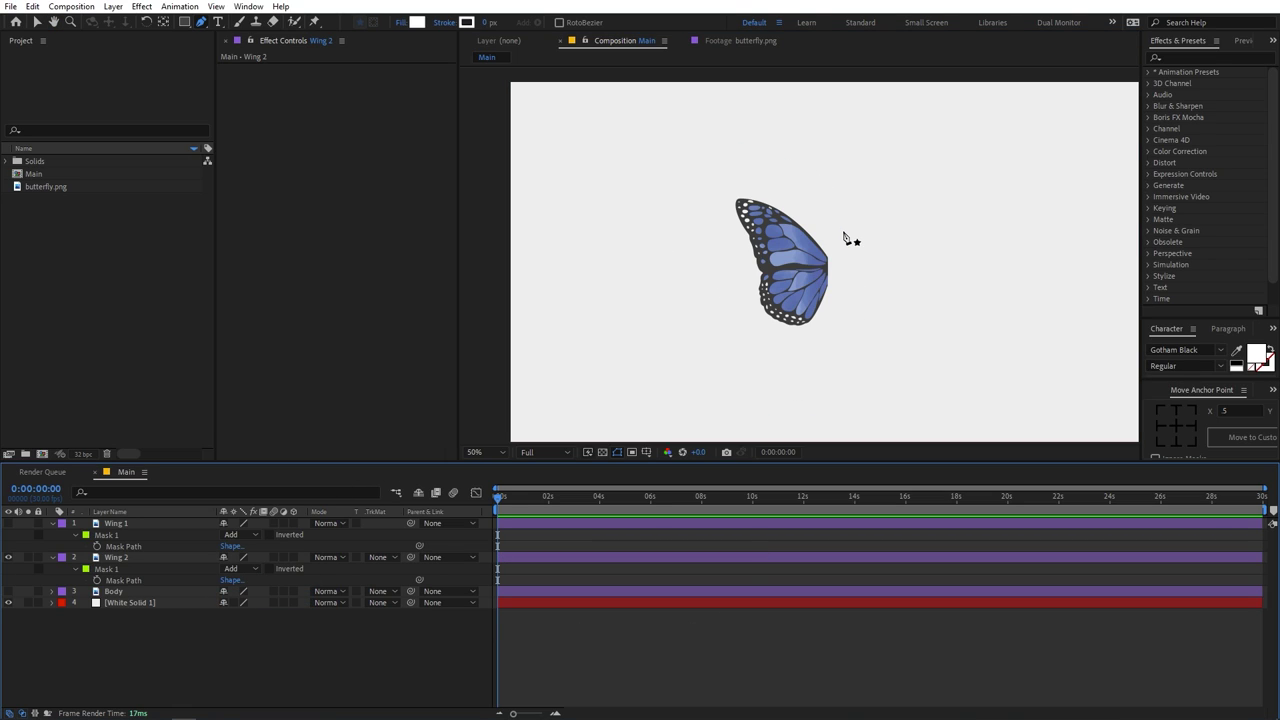
{"action": "left_click_drag", "start_coordinate": [843, 237], "coordinate": [792, 229]}
Make the Wing 1 and Body layers visible again and collapse the layers' mask properties.
{"action": "left_click", "coordinate": [8, 523]}
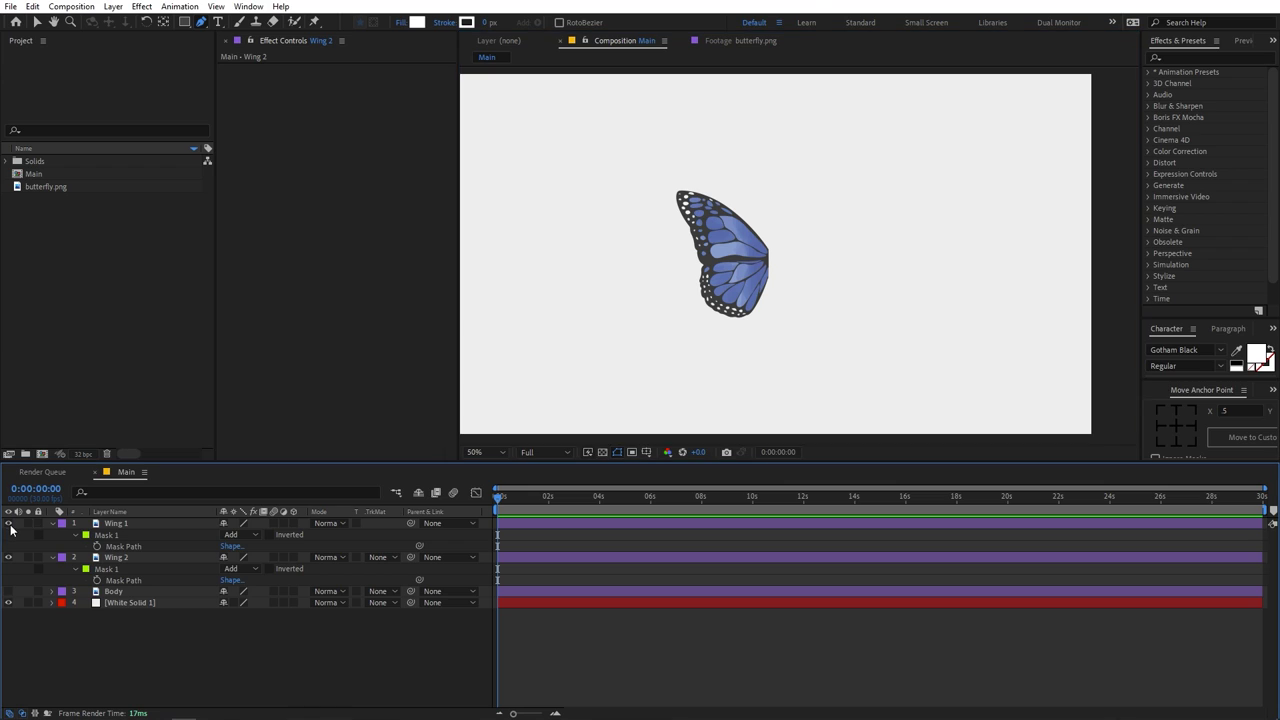
{"action": "left_click", "coordinate": [8, 591]}
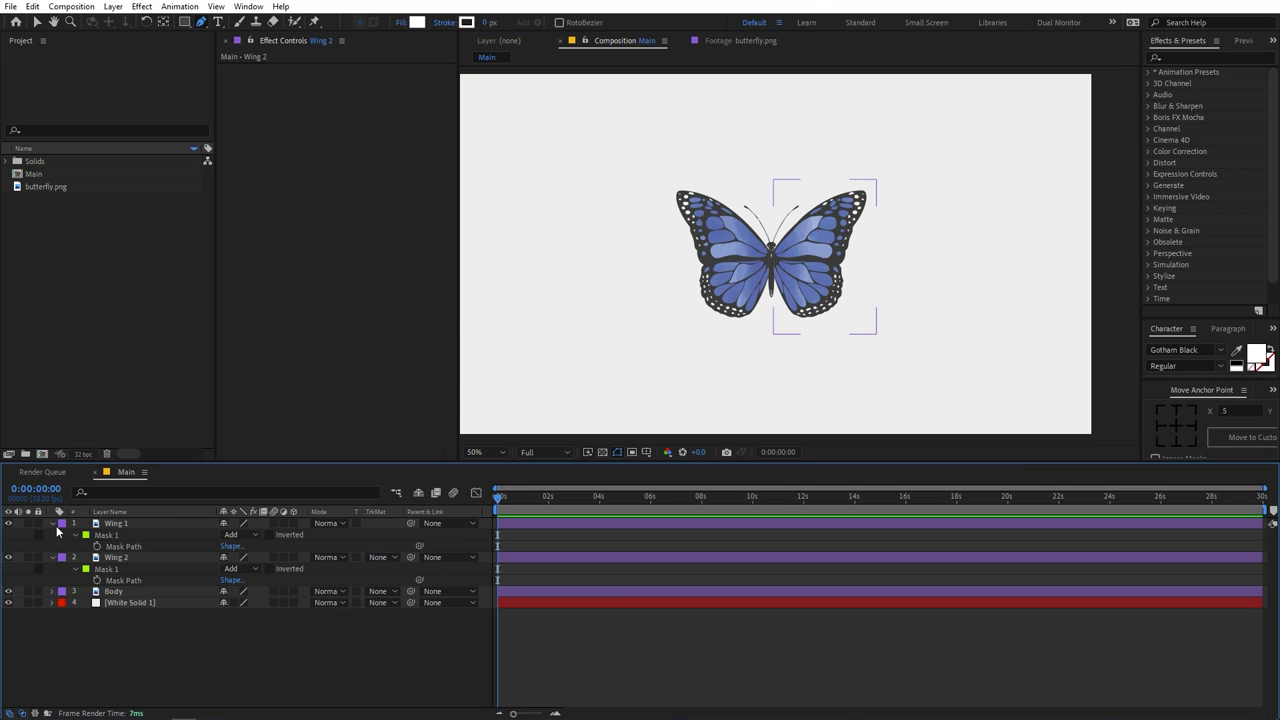
{"action": "key", "text": "u"}
Turn the Wing 1, Wing 2 and Body layers into 3D layers.
{"action": "scroll", "coordinate": [806, 326], "scroll_direction": "up", "scroll_amount": 2}
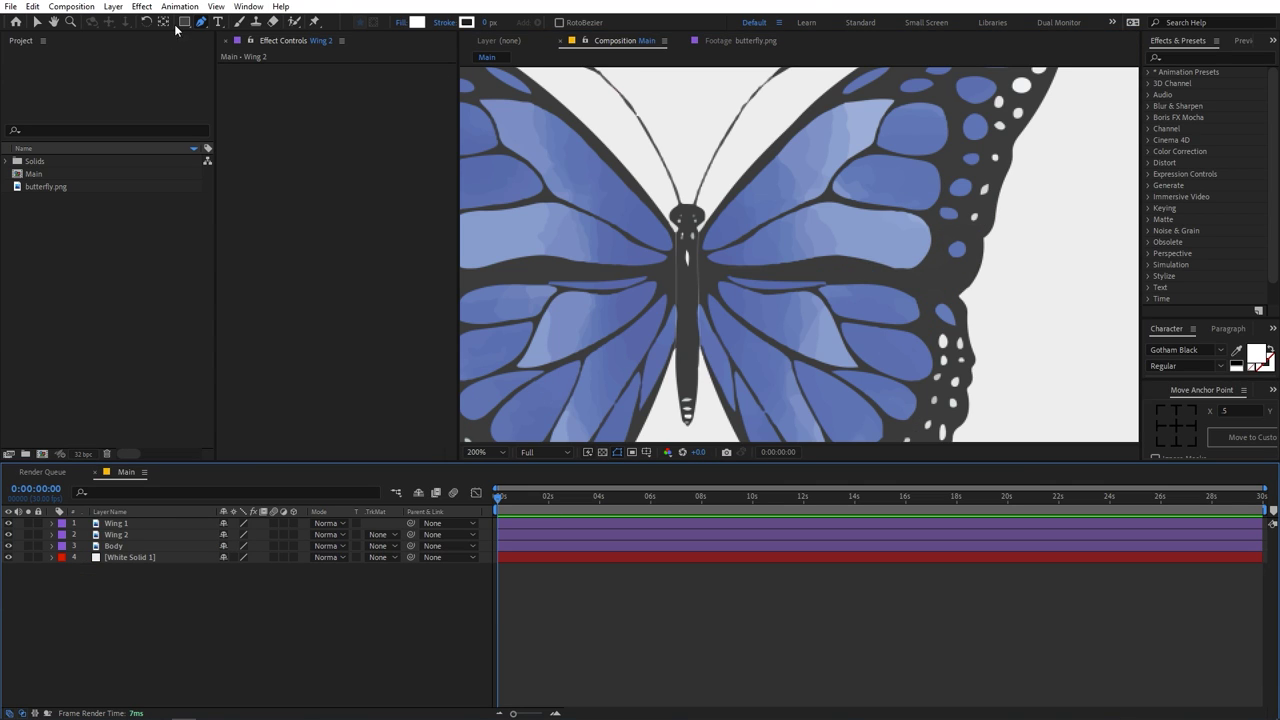
{"action": "left_click", "coordinate": [118, 523]}
{"action": "left_click", "coordinate": [124, 546], "text": "shift"}
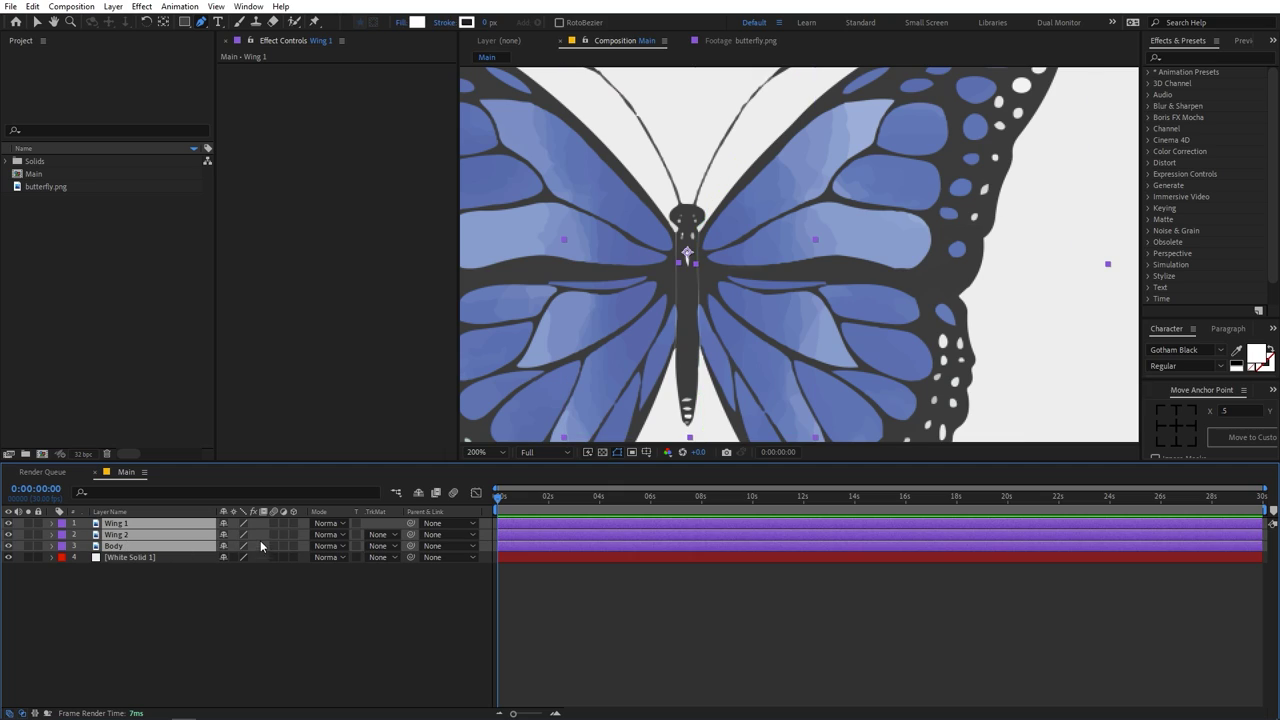
{"action": "left_click", "coordinate": [293, 523]}
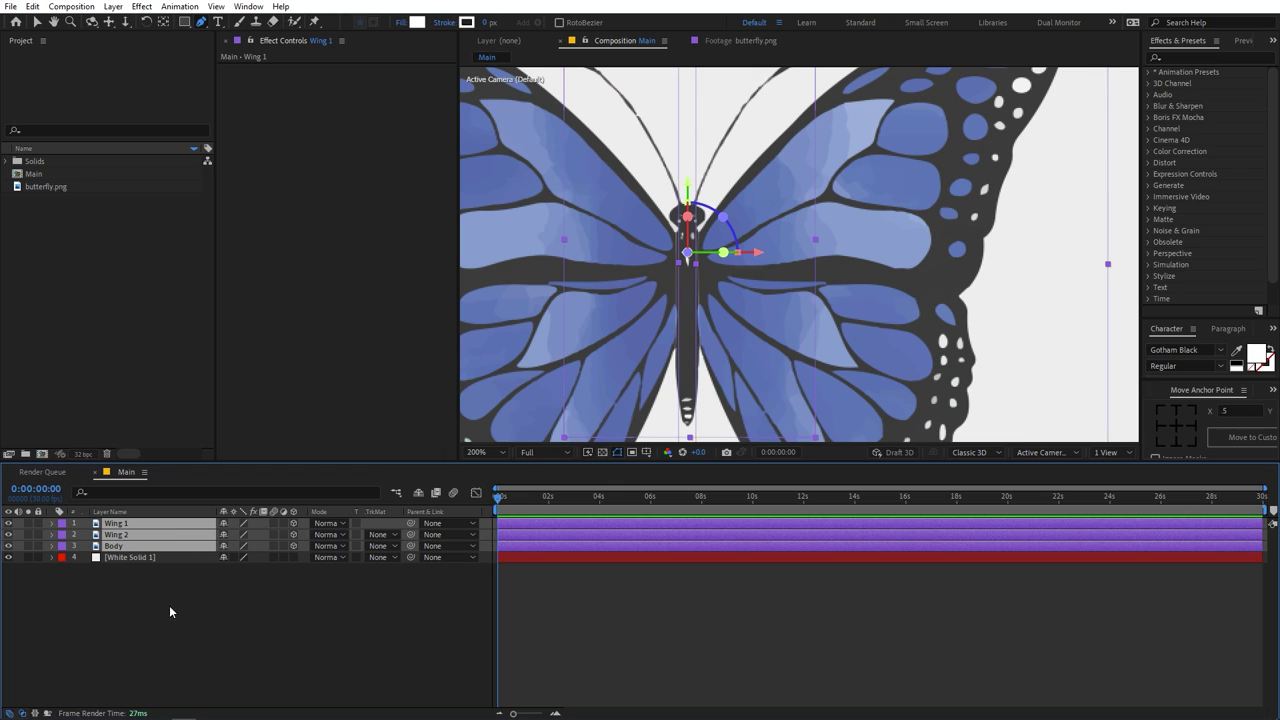
Toggle the timeline's layer switches and modes columns off and back on.
{"action": "left_click", "coordinate": [22, 714]}
{"action": "left_click", "coordinate": [8, 714]}
{"action": "left_click", "coordinate": [8, 714]}
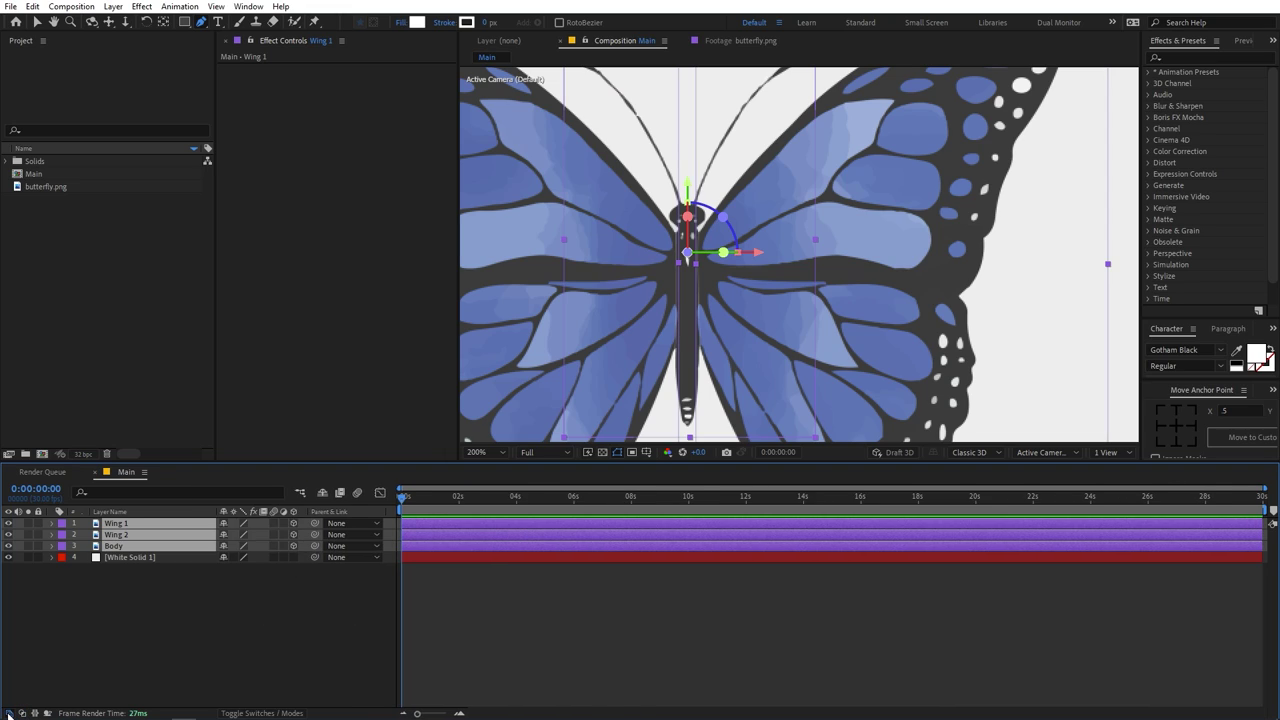
{"action": "left_click", "coordinate": [8, 714]}
{"action": "left_click", "coordinate": [8, 714]}
{"action": "left_click", "coordinate": [22, 714]}
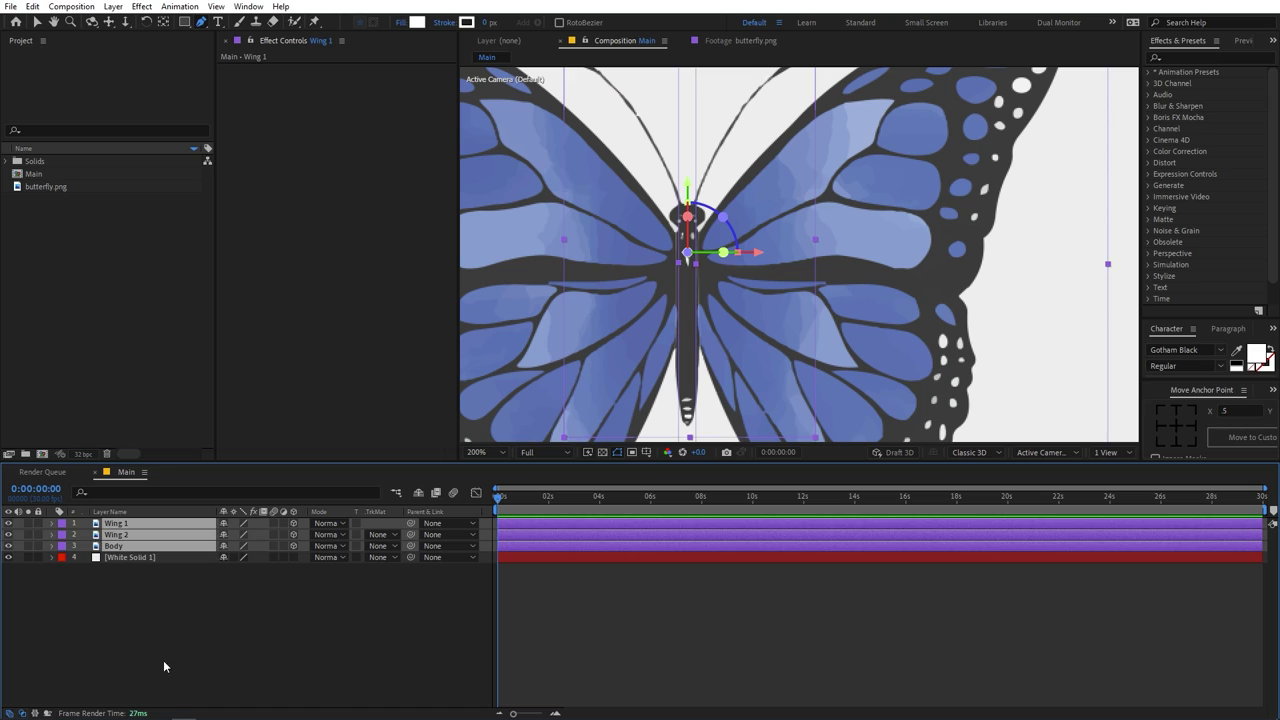
Hide the Body layer so only the two wings show over the white background.
{"action": "left_click", "coordinate": [163, 660]}
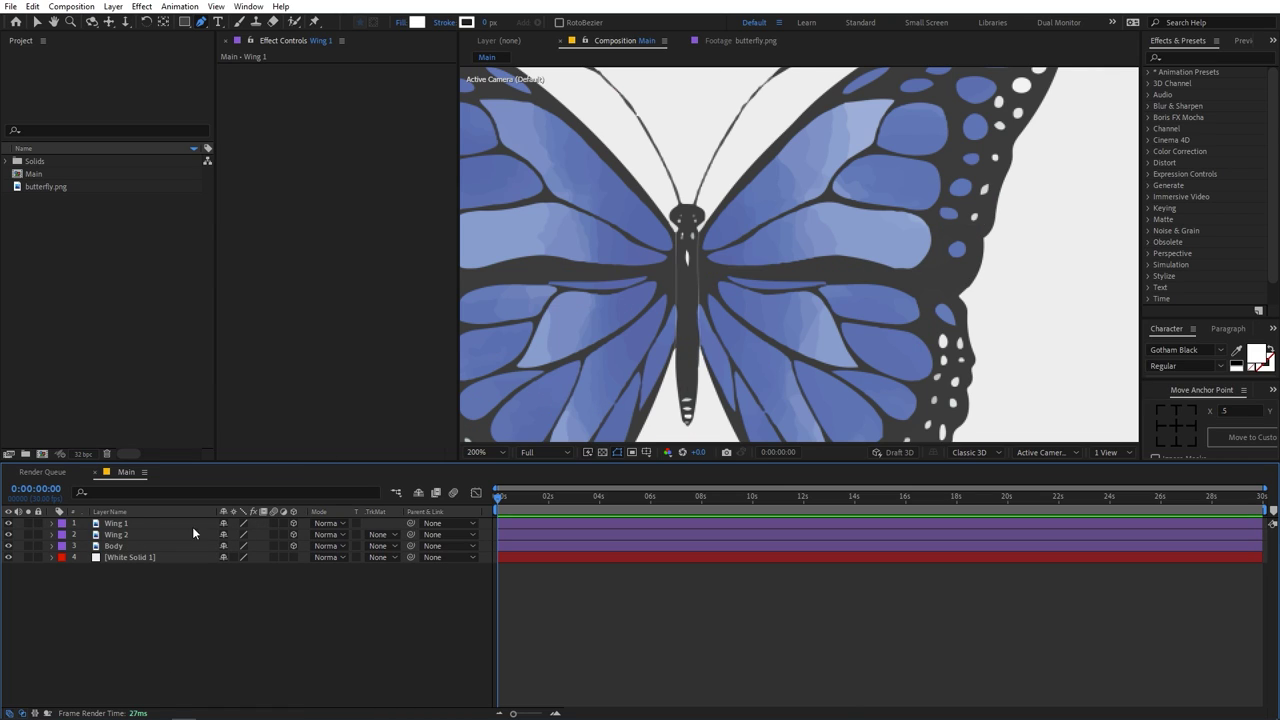
{"action": "left_click", "coordinate": [118, 523]}
{"action": "left_click", "coordinate": [84, 548]}
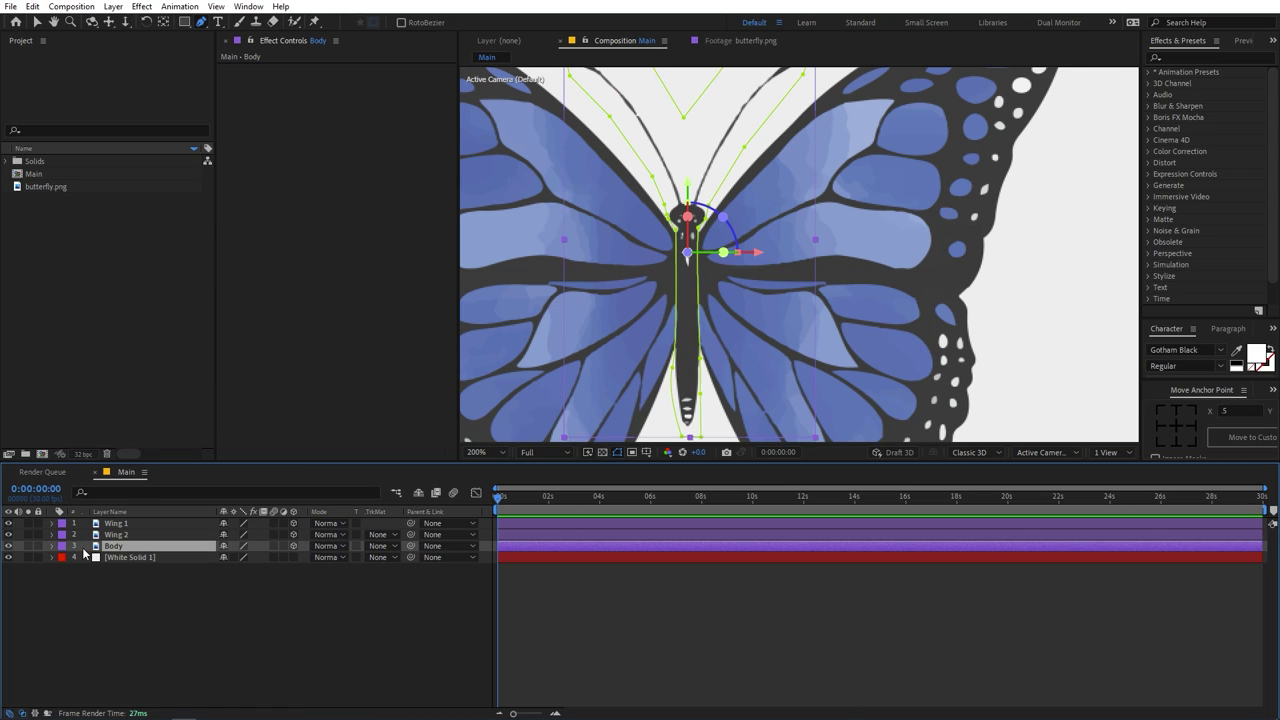
{"action": "left_click", "coordinate": [9, 547]}
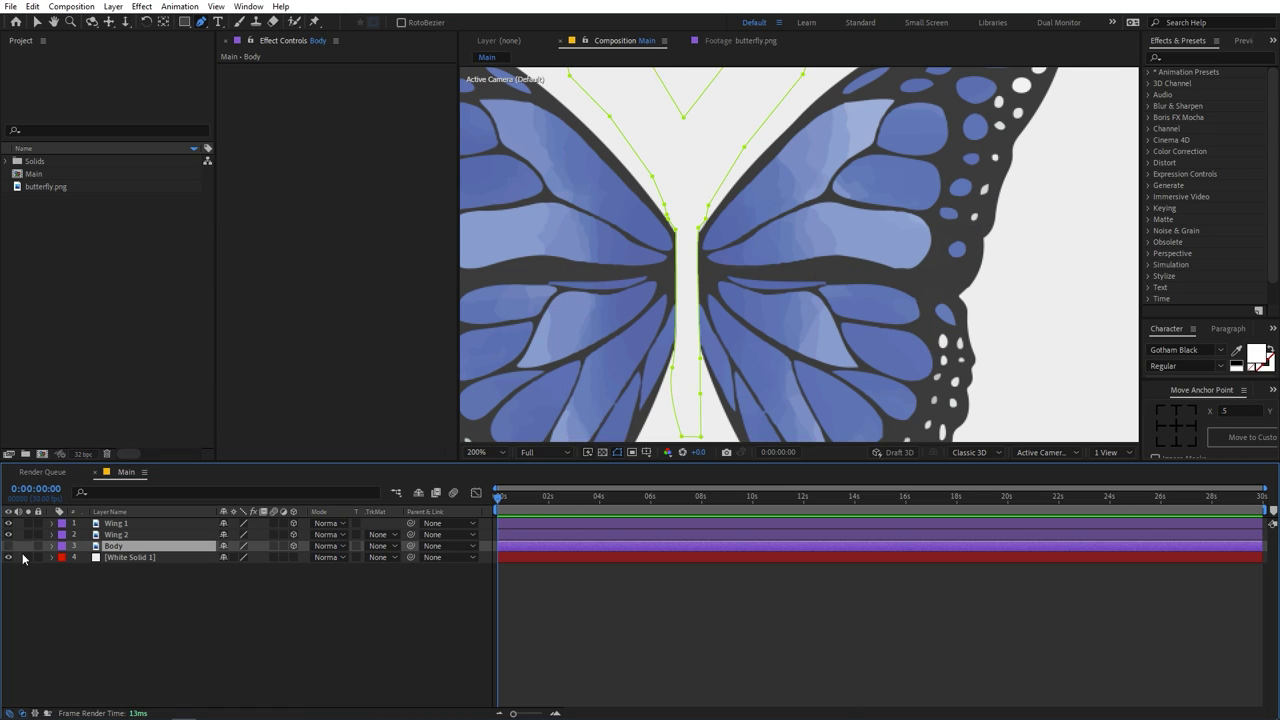
Move the Wing 1 layer's anchor point slightly down and across to the right wing's inner edge with the Pan Behind tool.
{"action": "left_click", "coordinate": [125, 524]}
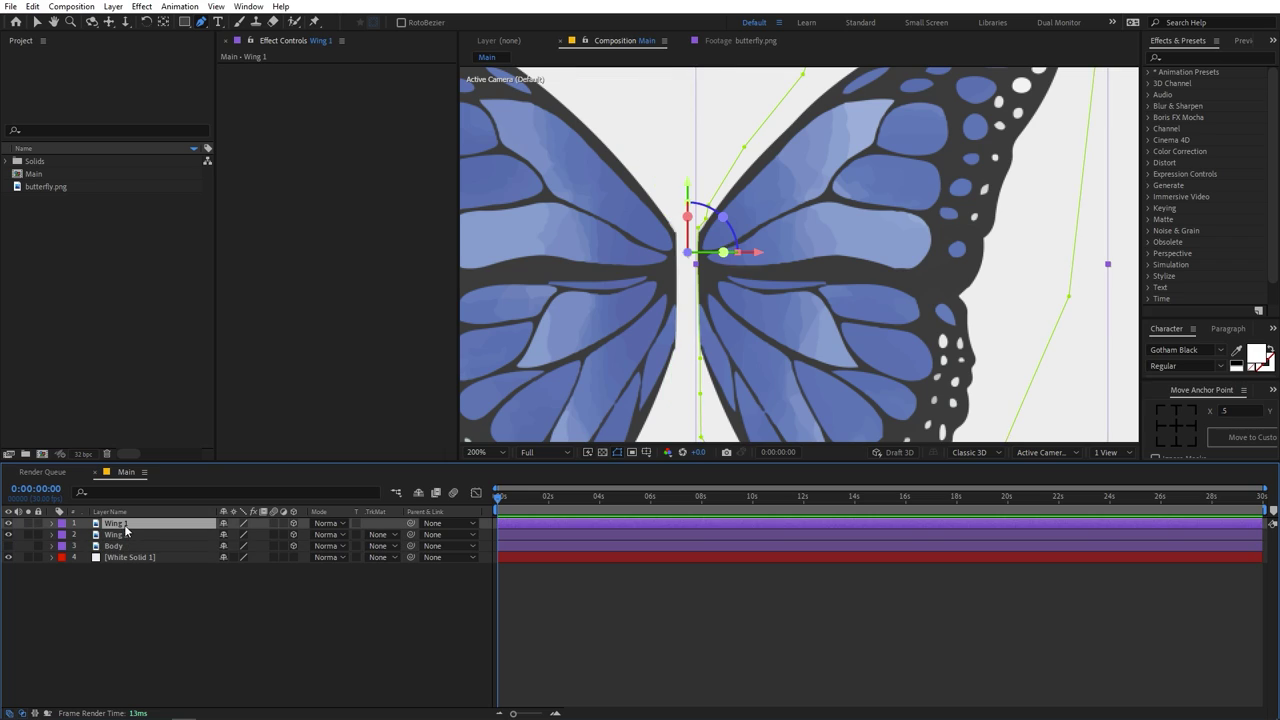
{"action": "left_click", "coordinate": [161, 22]}
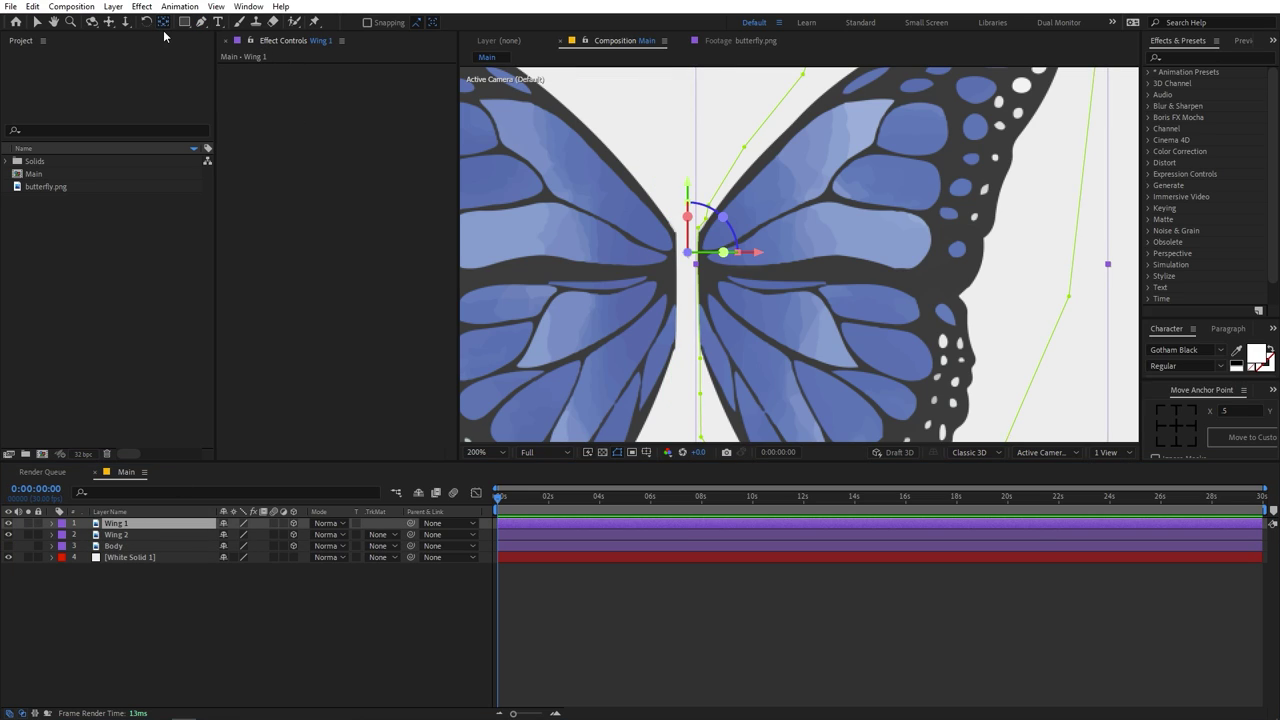
{"action": "scroll", "coordinate": [690, 254], "scroll_direction": "up", "scroll_amount": 1}
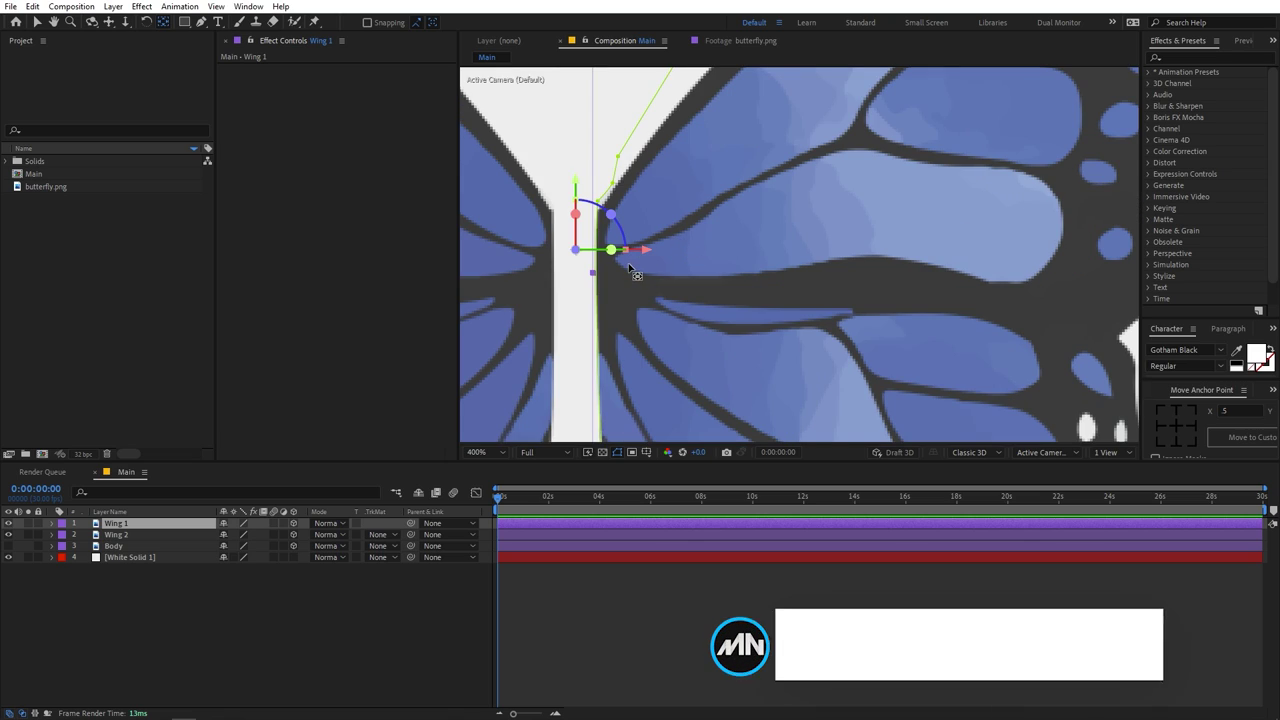
{"action": "left_click_drag", "start_coordinate": [699, 333], "coordinate": [767, 293]}
{"action": "left_click_drag", "start_coordinate": [645, 149], "coordinate": [645, 197]}
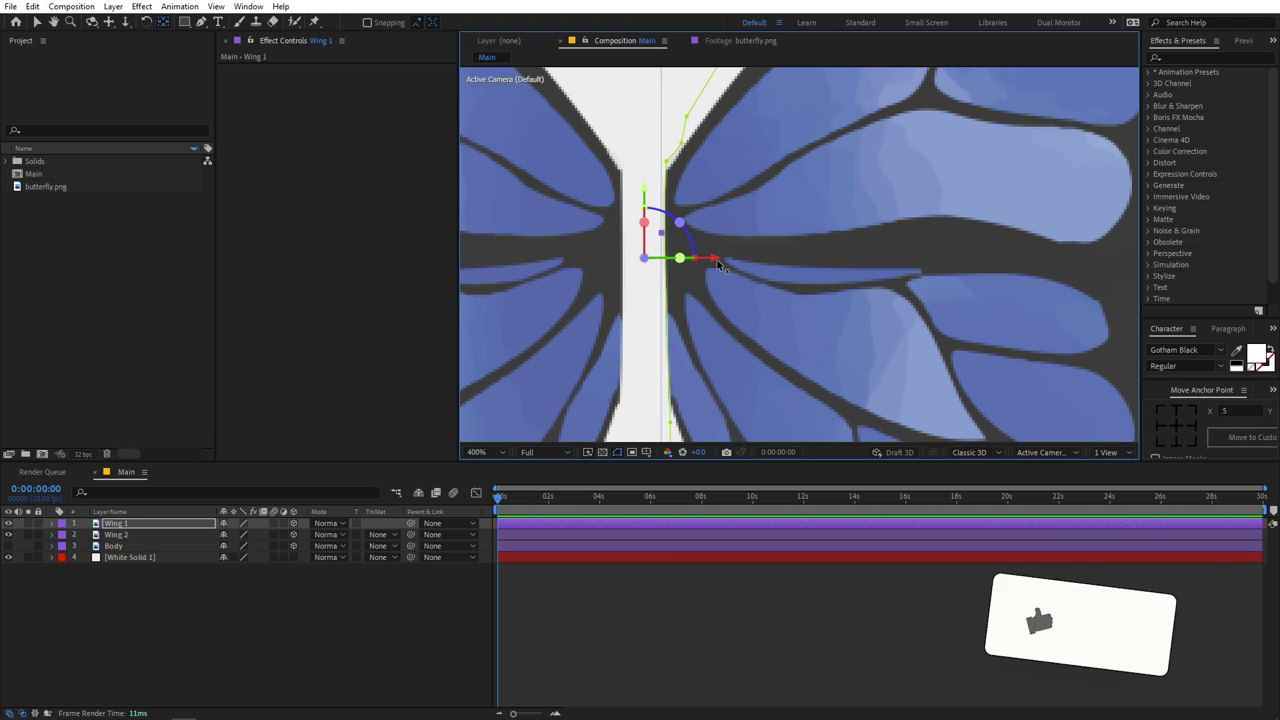
{"action": "left_click_drag", "start_coordinate": [716, 260], "coordinate": [1050, 234]}
Fine-tune the Wing 1 anchor point so it sits exactly on the wing's inner edge and a little lower.
{"action": "scroll", "coordinate": [686, 257], "scroll_direction": "up", "scroll_amount": 2}
{"action": "key", "text": "space"}
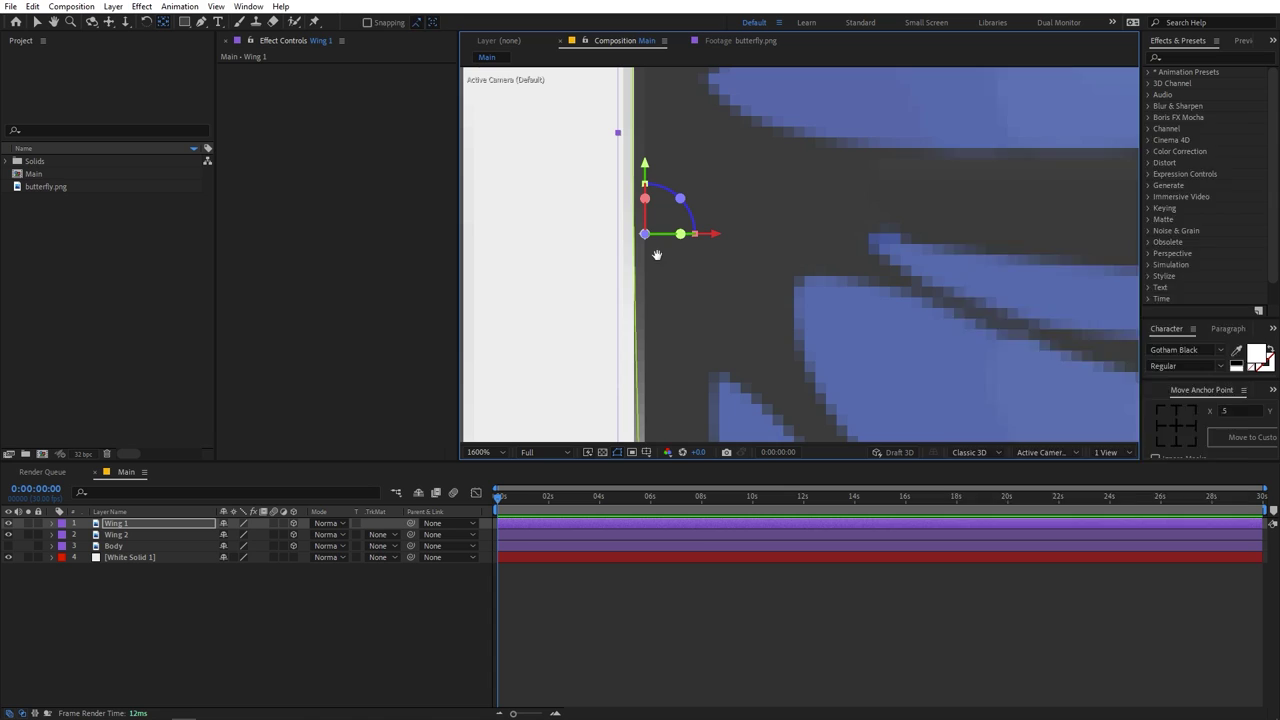
{"action": "key", "text": "space"}
{"action": "left_click_drag", "start_coordinate": [653, 266], "coordinate": [705, 266]}
{"action": "left_click_drag", "start_coordinate": [772, 236], "coordinate": [761, 236]}
{"action": "left_click_drag", "start_coordinate": [697, 166], "coordinate": [700, 224]}
{"action": "scroll", "coordinate": [750, 238], "scroll_direction": "down", "scroll_amount": 2}
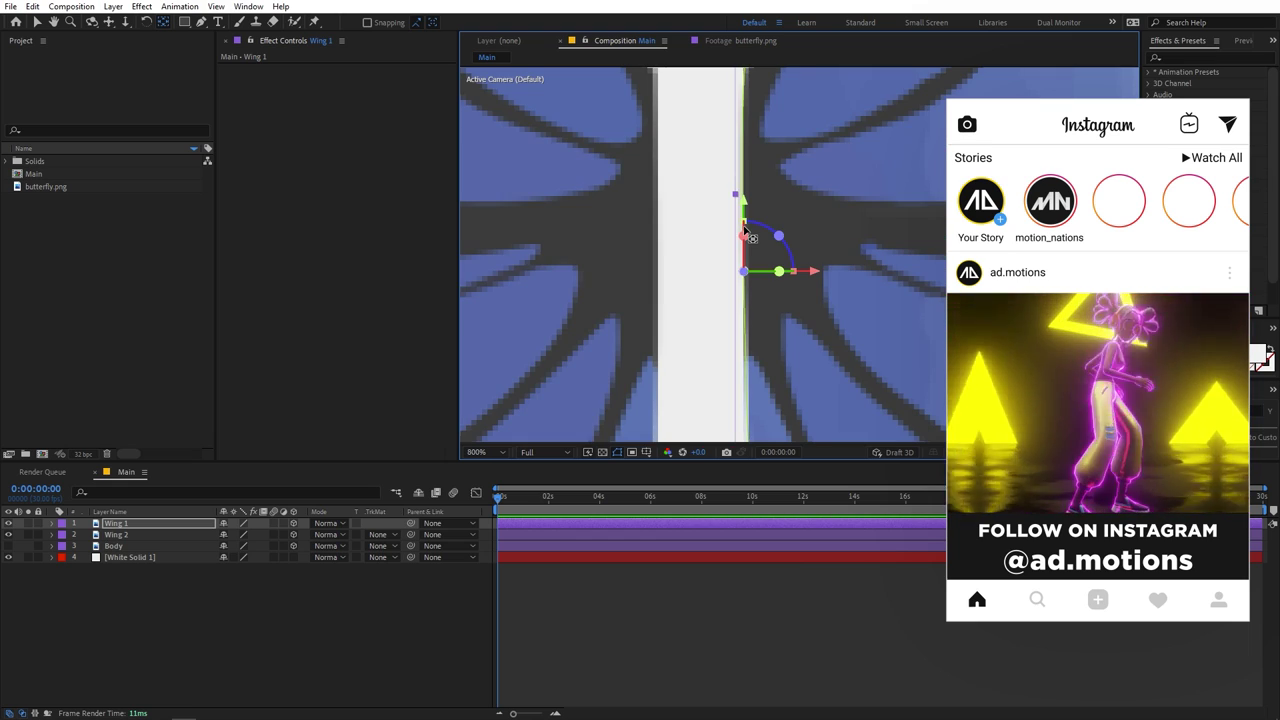
Move the Wing 2 layer's anchor point down and across to the left wing's inner edge.
{"action": "left_click", "coordinate": [129, 536]}
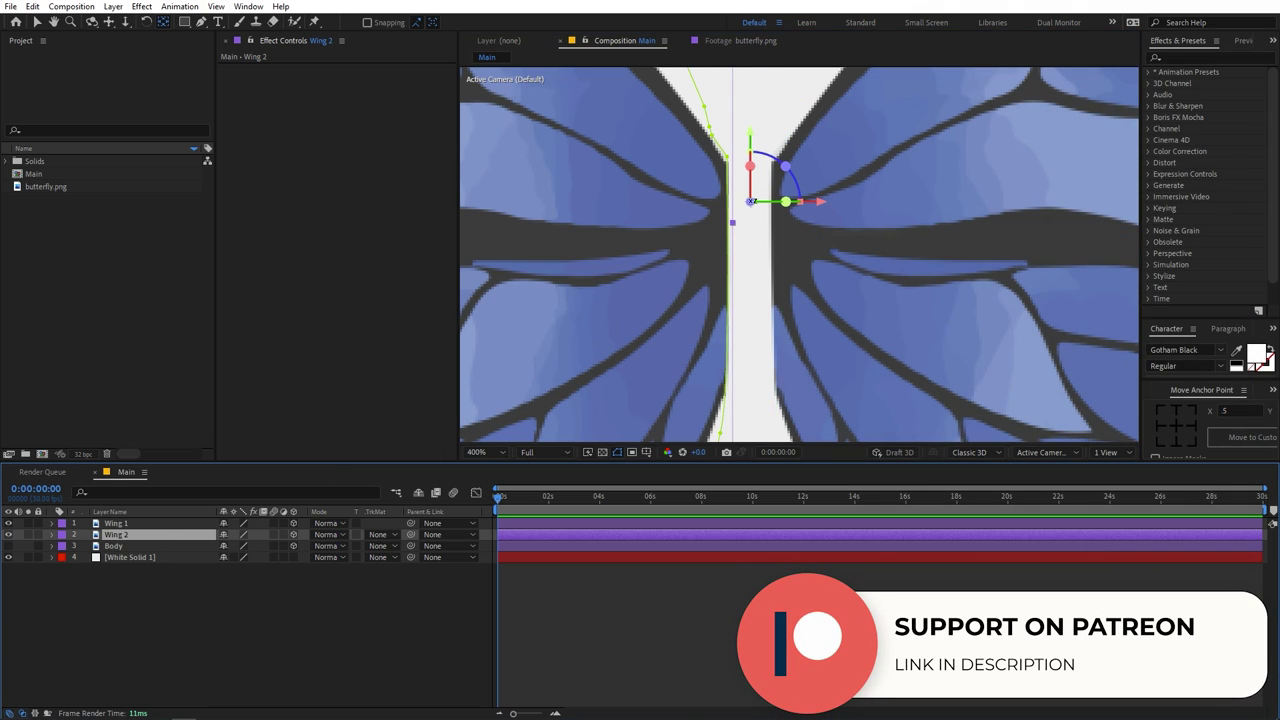
{"action": "left_click", "coordinate": [755, 135]}
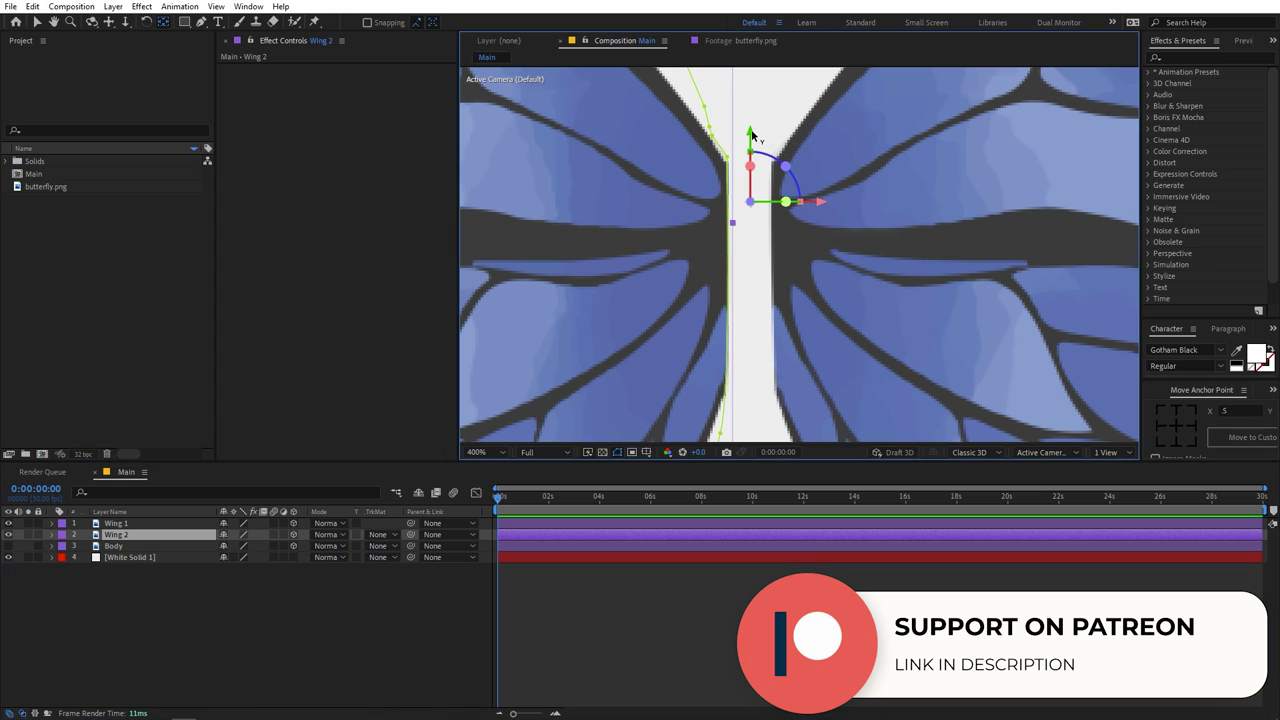
{"action": "left_click_drag", "start_coordinate": [755, 137], "coordinate": [753, 190]}
{"action": "key", "text": "period"}
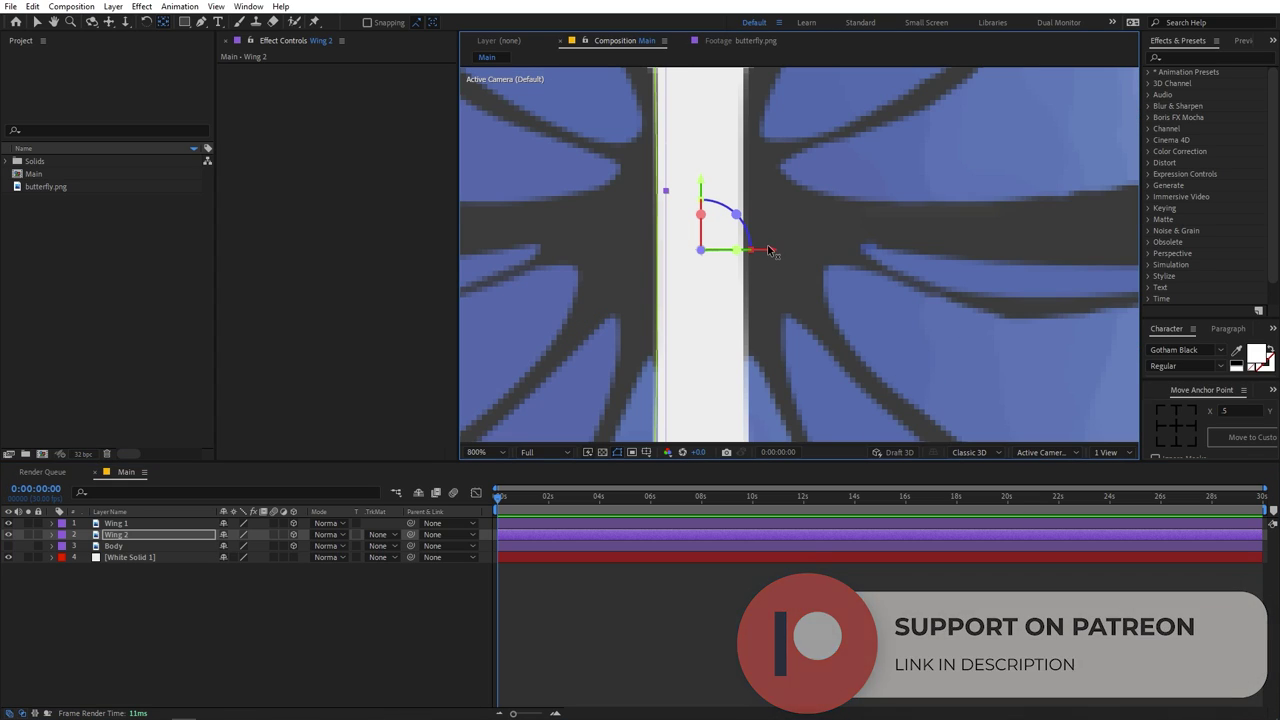
{"action": "left_click_drag", "start_coordinate": [772, 252], "coordinate": [730, 255]}
Compare the two wings' anchor points and lower the Wing 2 anchor to the height of Wing 1's.
{"action": "left_click", "coordinate": [112, 511]}
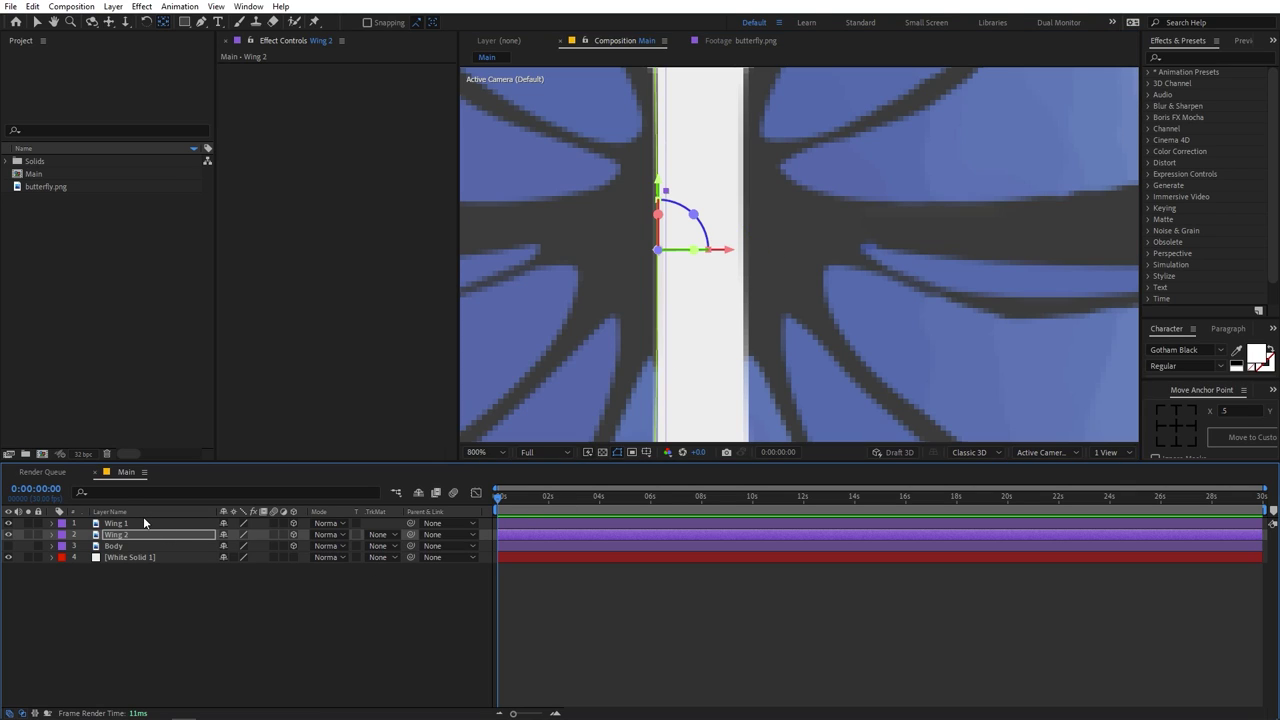
{"action": "left_click", "coordinate": [128, 524]}
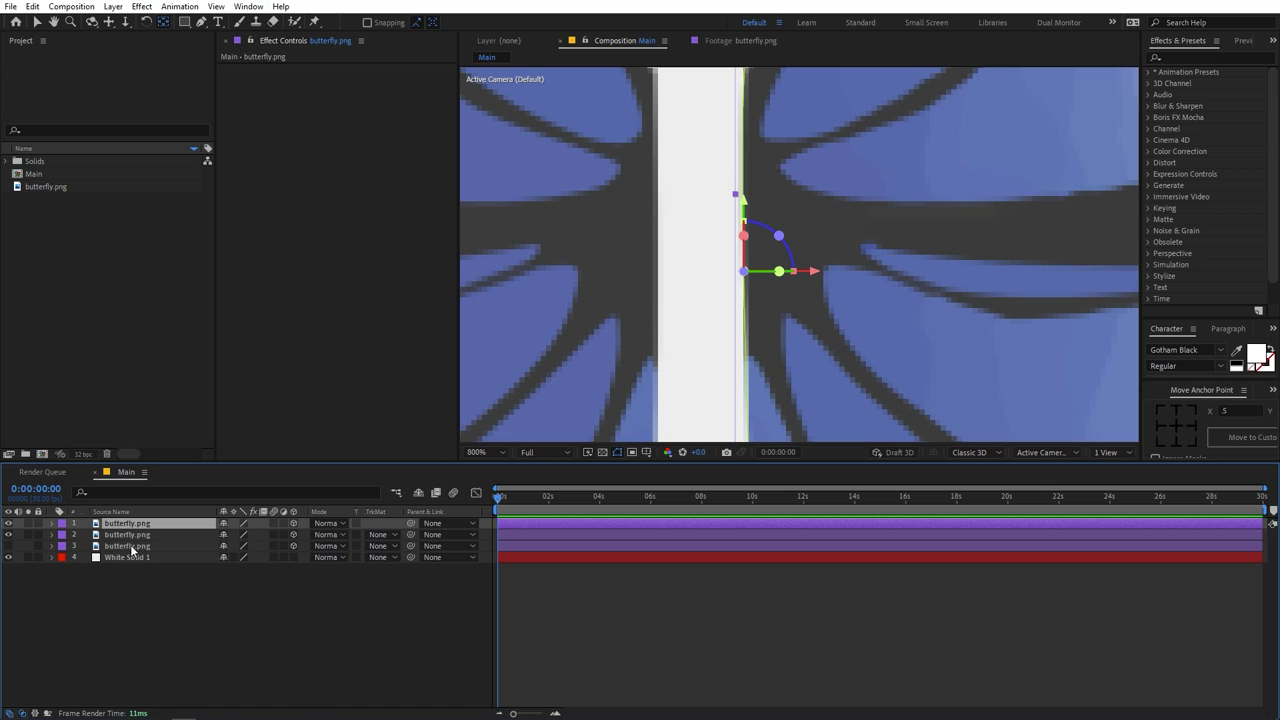
{"action": "left_click", "coordinate": [127, 534]}
{"action": "left_click_drag", "start_coordinate": [659, 183], "coordinate": [659, 209]}
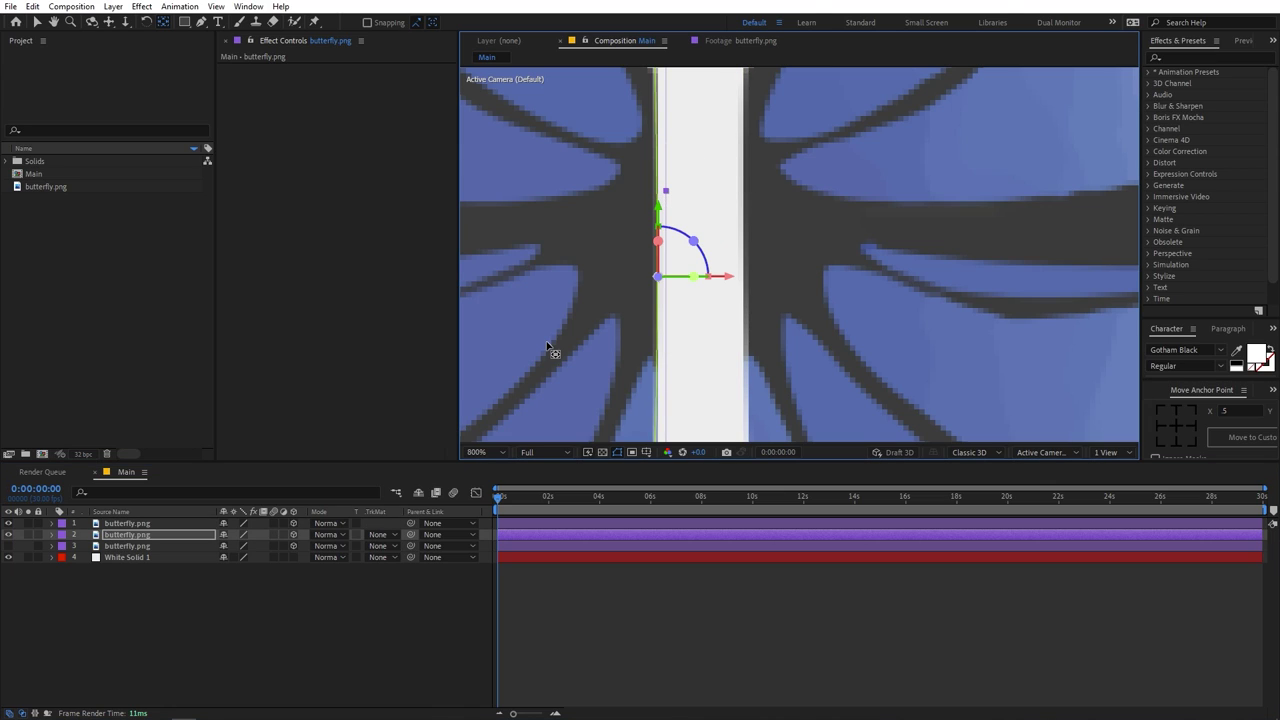
{"action": "left_click", "coordinate": [148, 524]}
{"action": "left_click", "coordinate": [148, 545]}
{"action": "left_click", "coordinate": [160, 534]}
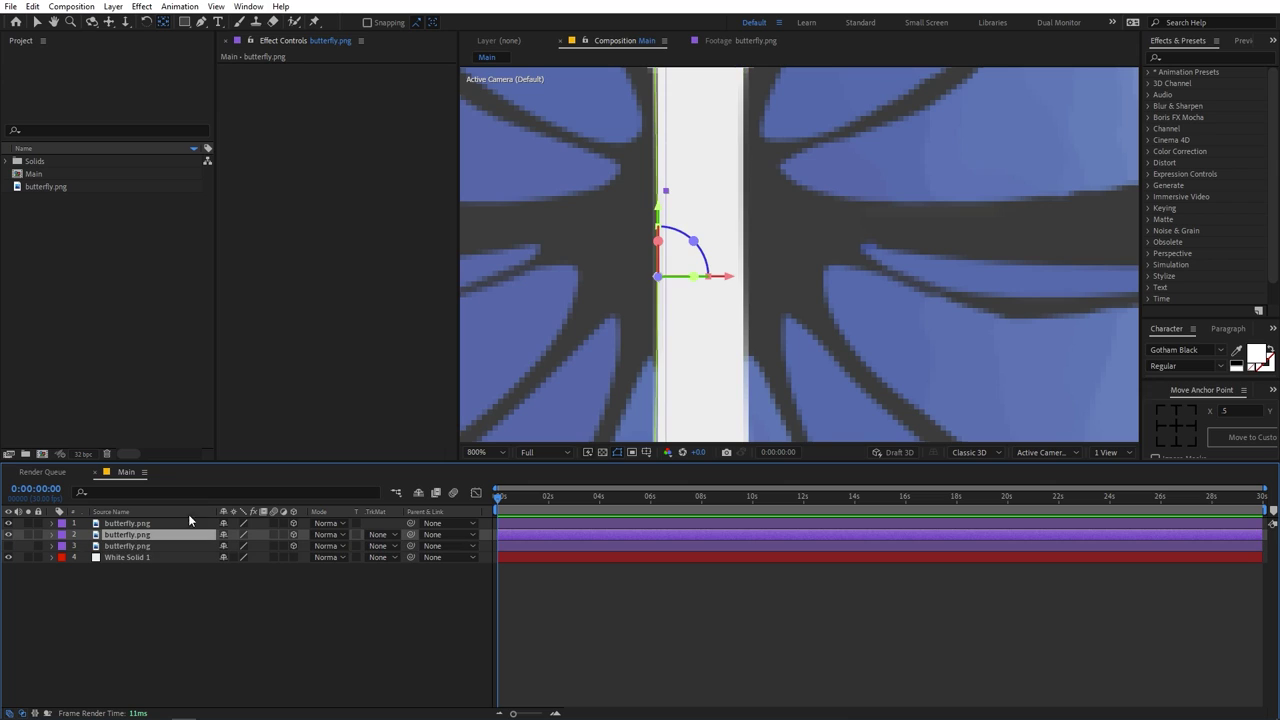
Deselect the wing layer and make the Body layer visible again.
{"action": "scroll", "coordinate": [876, 258], "scroll_direction": "down", "scroll_amount": 3}
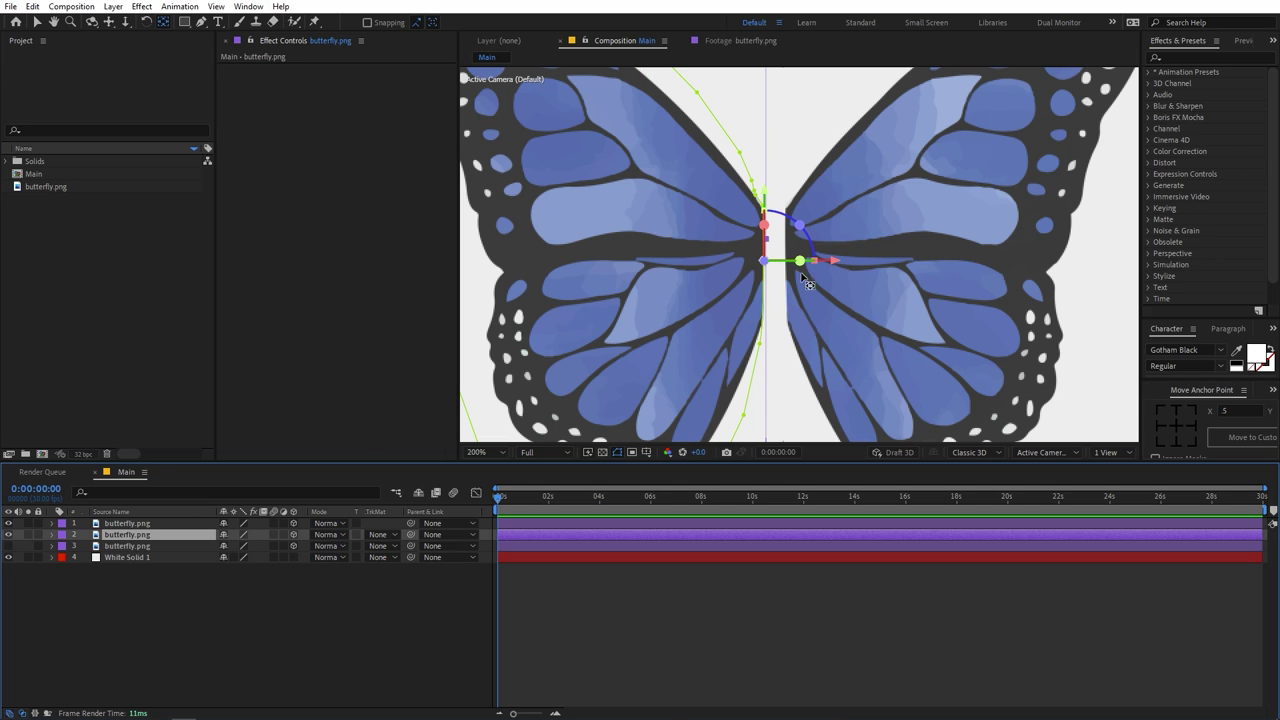
{"action": "scroll", "coordinate": [808, 284], "scroll_direction": "down", "scroll_amount": 2}
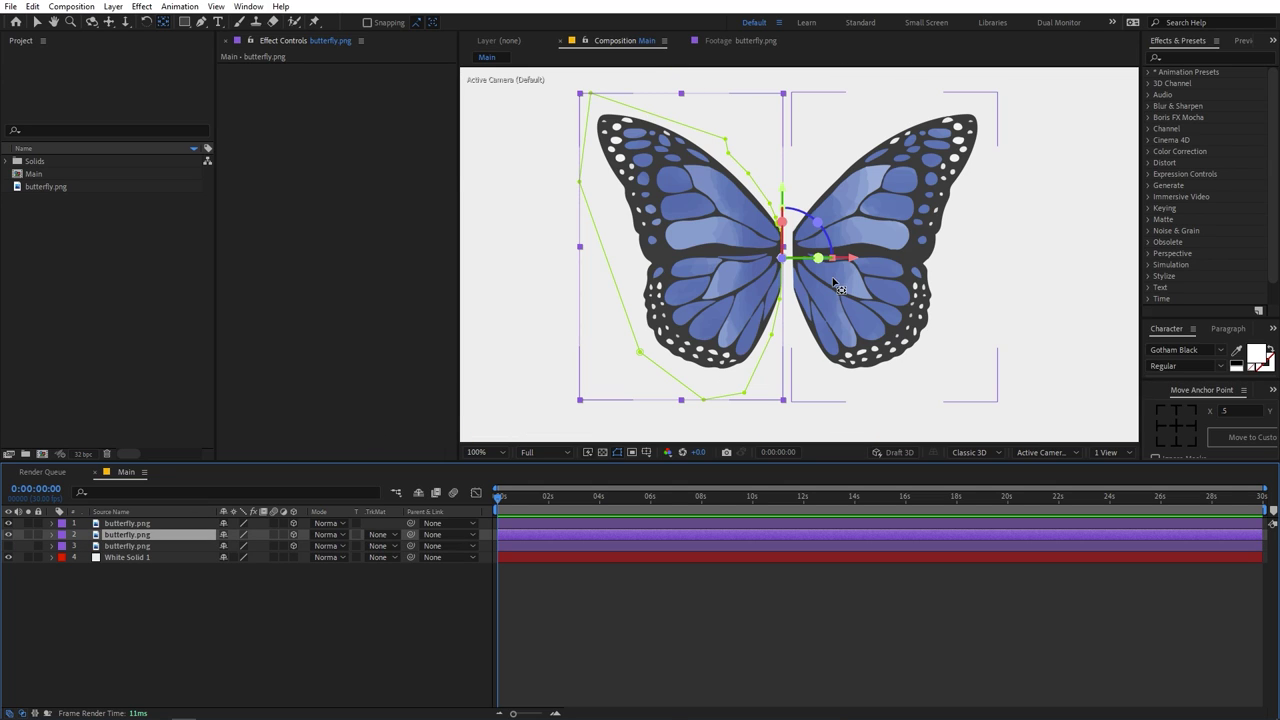
{"action": "key", "text": "F2"}
{"action": "left_click", "coordinate": [8, 546]}
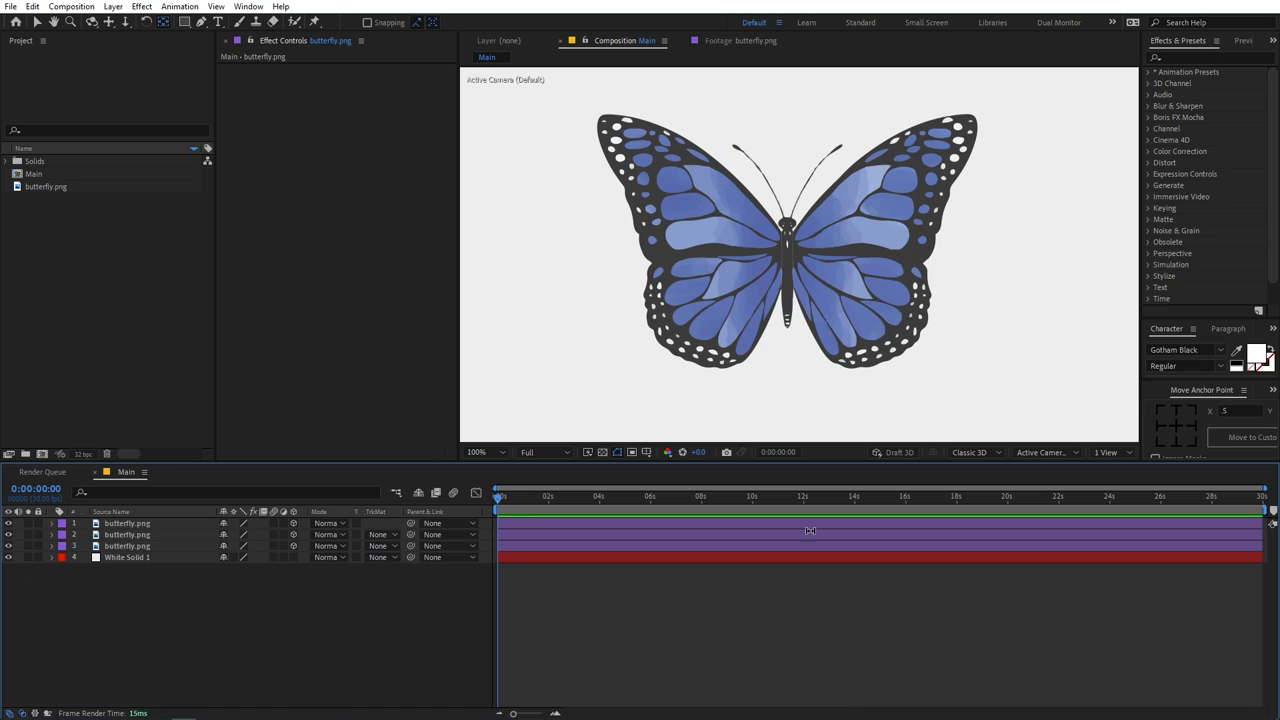
Parent both wing layers to the Body layer and switch the name column from source names back to layer names.
{"action": "scroll", "coordinate": [712, 395], "scroll_direction": "up", "scroll_amount": 2}
{"action": "left_click", "coordinate": [142, 525]}
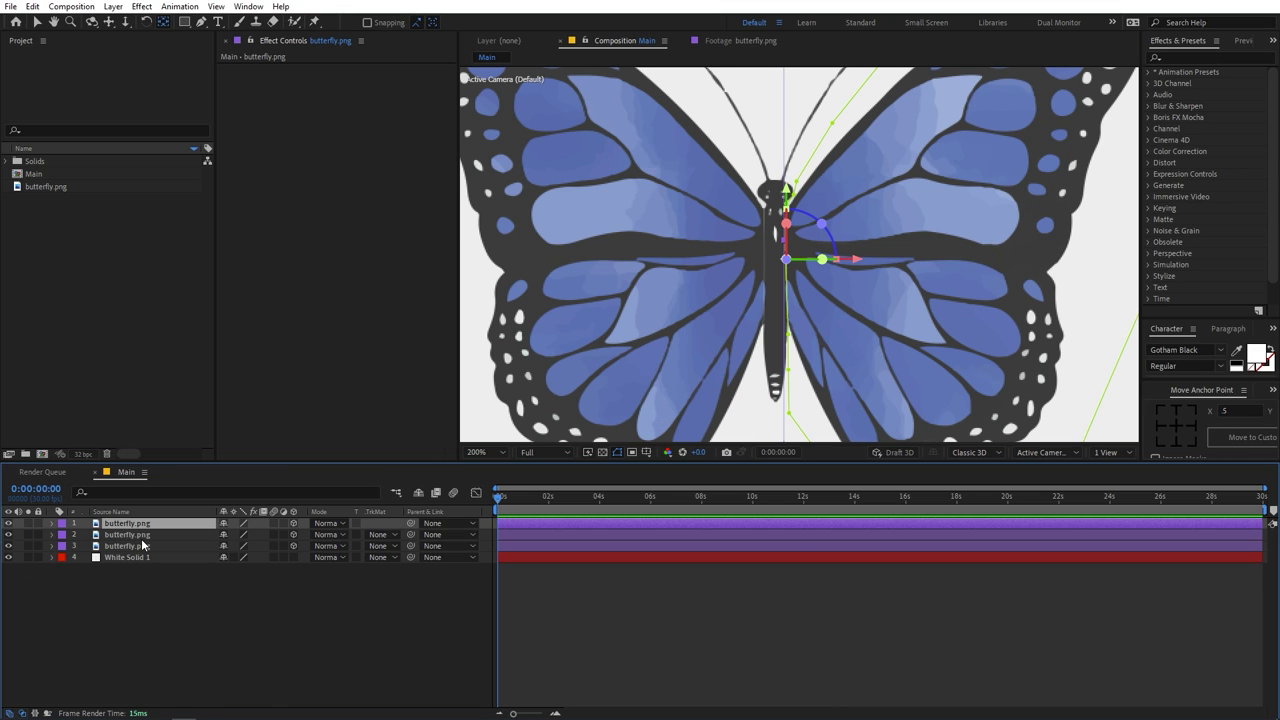
{"action": "left_click", "coordinate": [140, 536], "text": "shift"}
{"action": "left_click_drag", "start_coordinate": [410, 534], "coordinate": [120, 549]}
{"action": "left_click", "coordinate": [160, 573]}
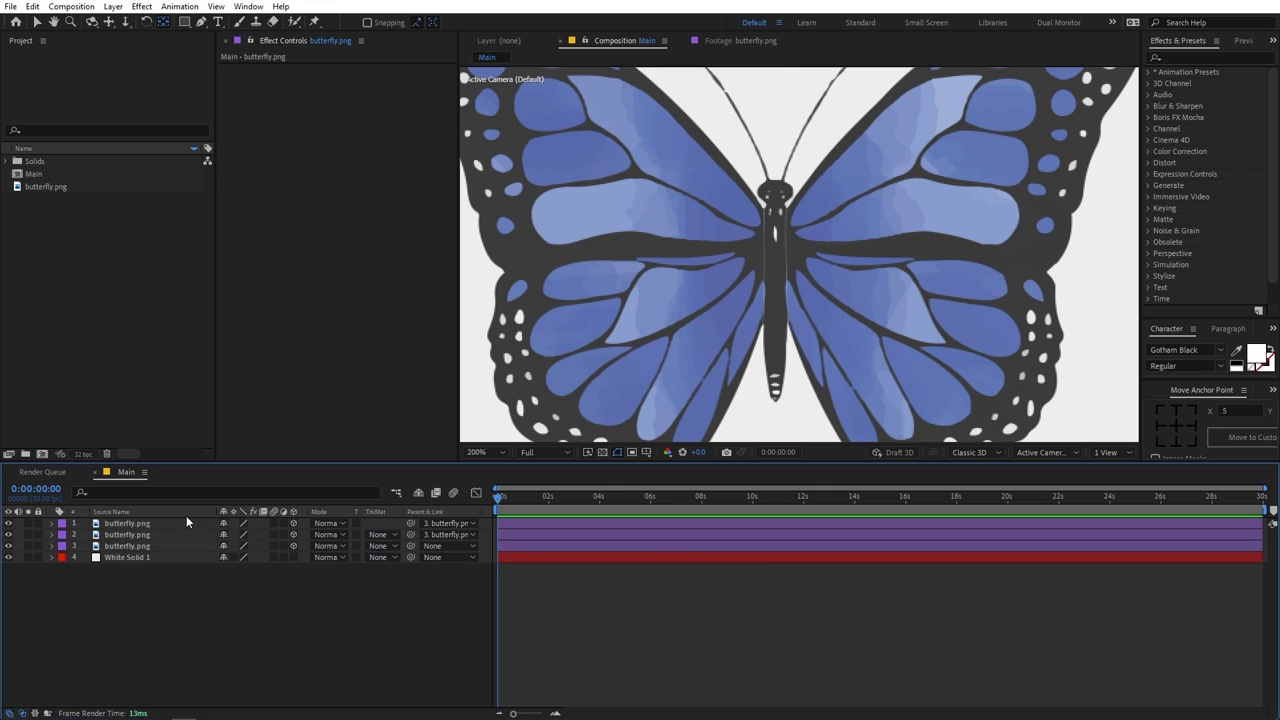
{"action": "left_click", "coordinate": [143, 508]}
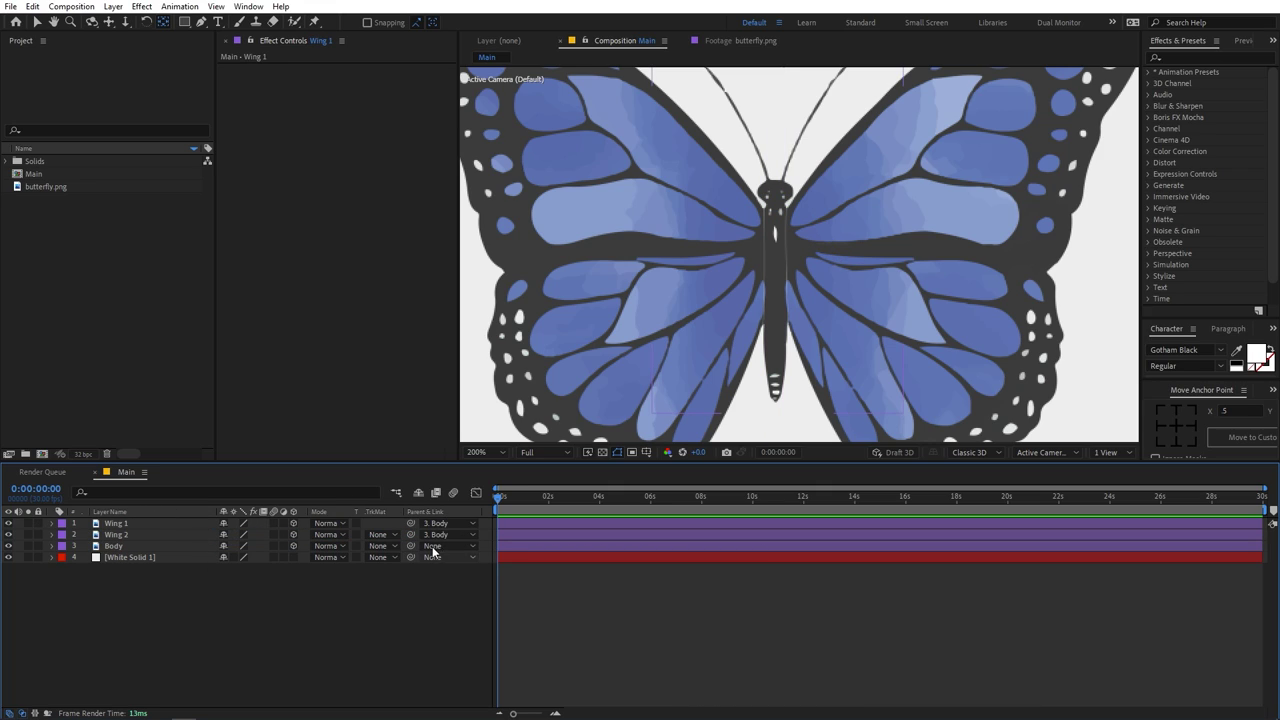
Check the timeline's column options for the Parent & Link column.
{"action": "right_click", "coordinate": [458, 511]}
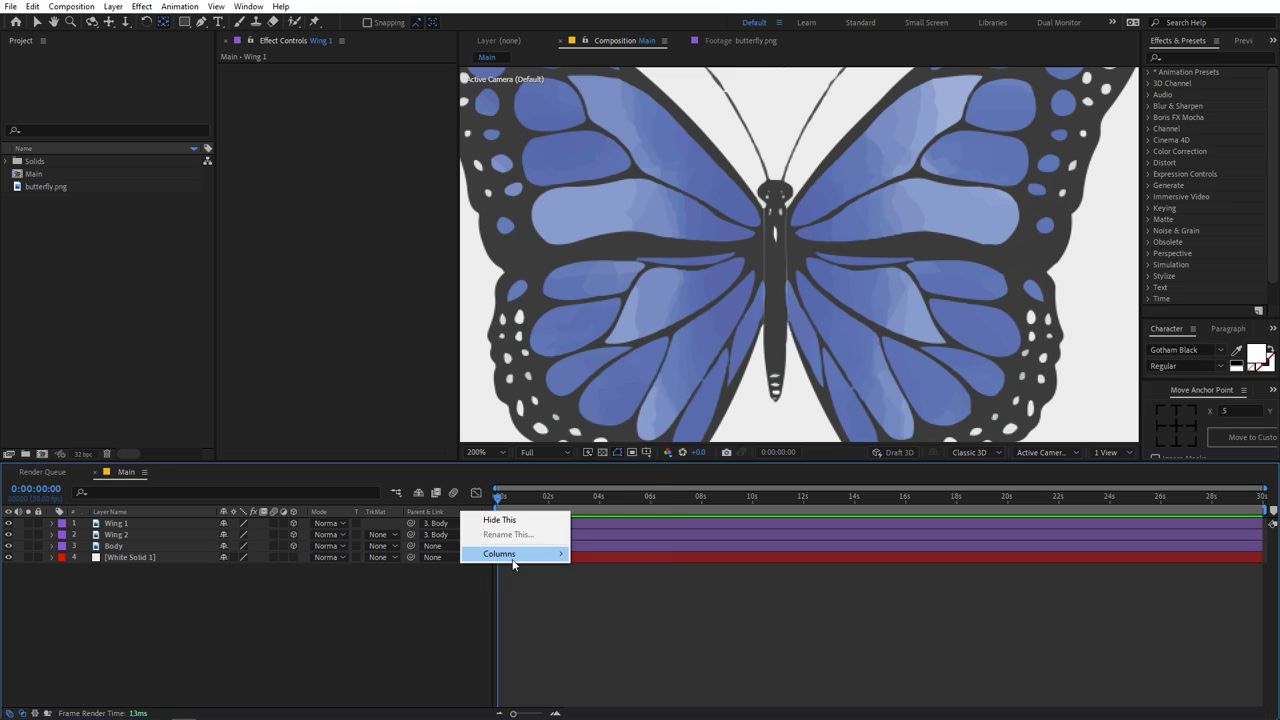
{"action": "mouse_move", "coordinate": [514, 556]}
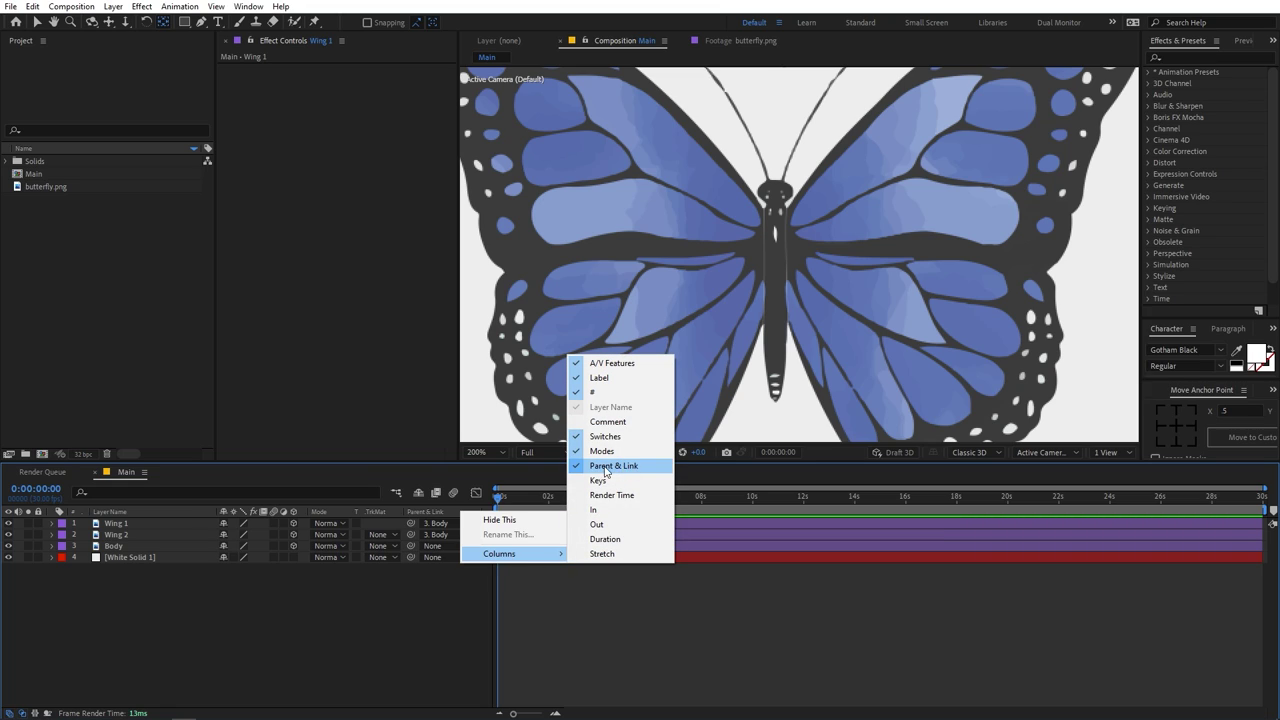
{"action": "left_click", "coordinate": [822, 277]}
{"action": "scroll", "coordinate": [822, 277], "scroll_direction": "down", "scroll_amount": 1}
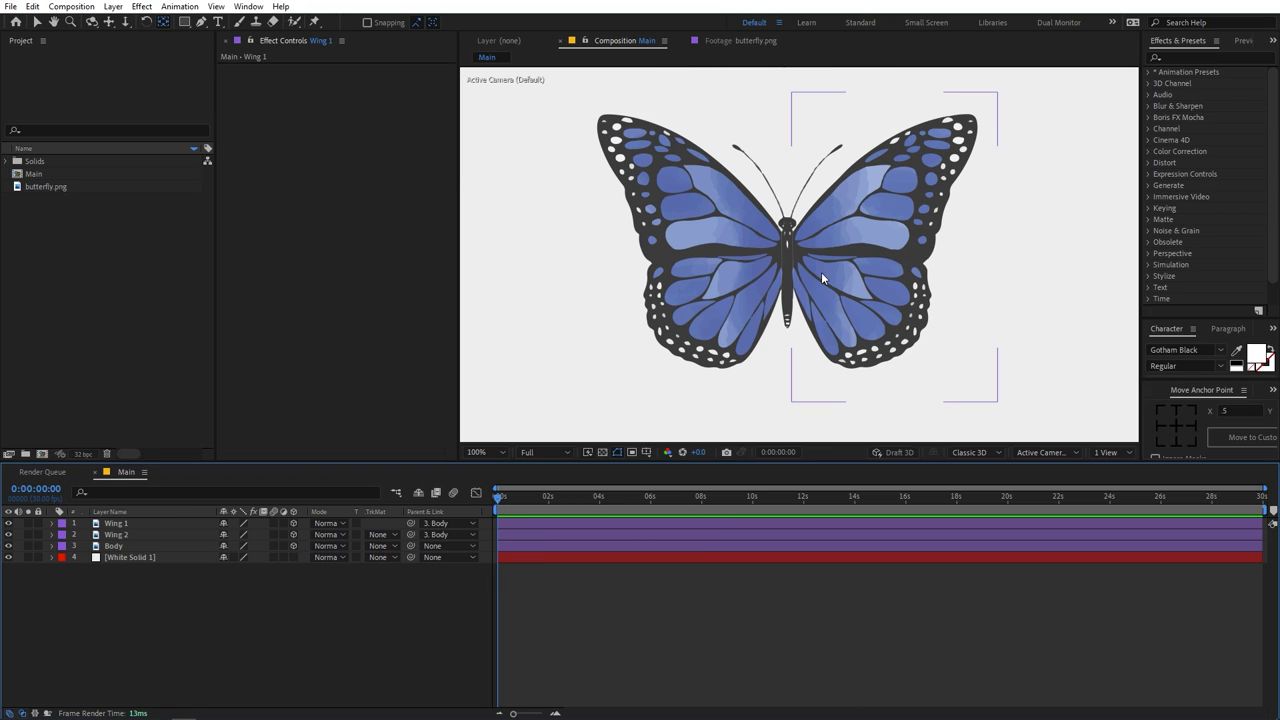
Return to the Selection tool and reveal the rotation properties of the Wing 1 and Wing 2 layers.
{"action": "key", "text": "v"}
{"action": "left_click", "coordinate": [116, 523]}
{"action": "left_click", "coordinate": [119, 535], "text": "shift"}
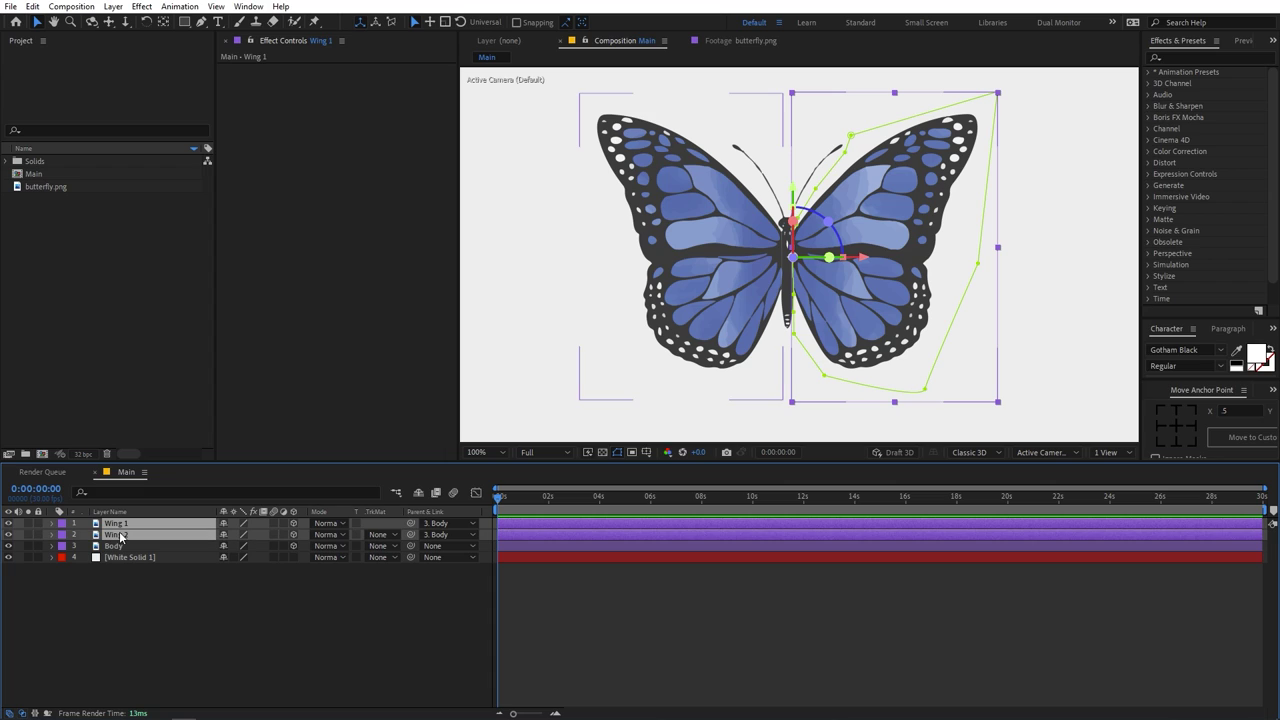
{"action": "key", "text": "r"}
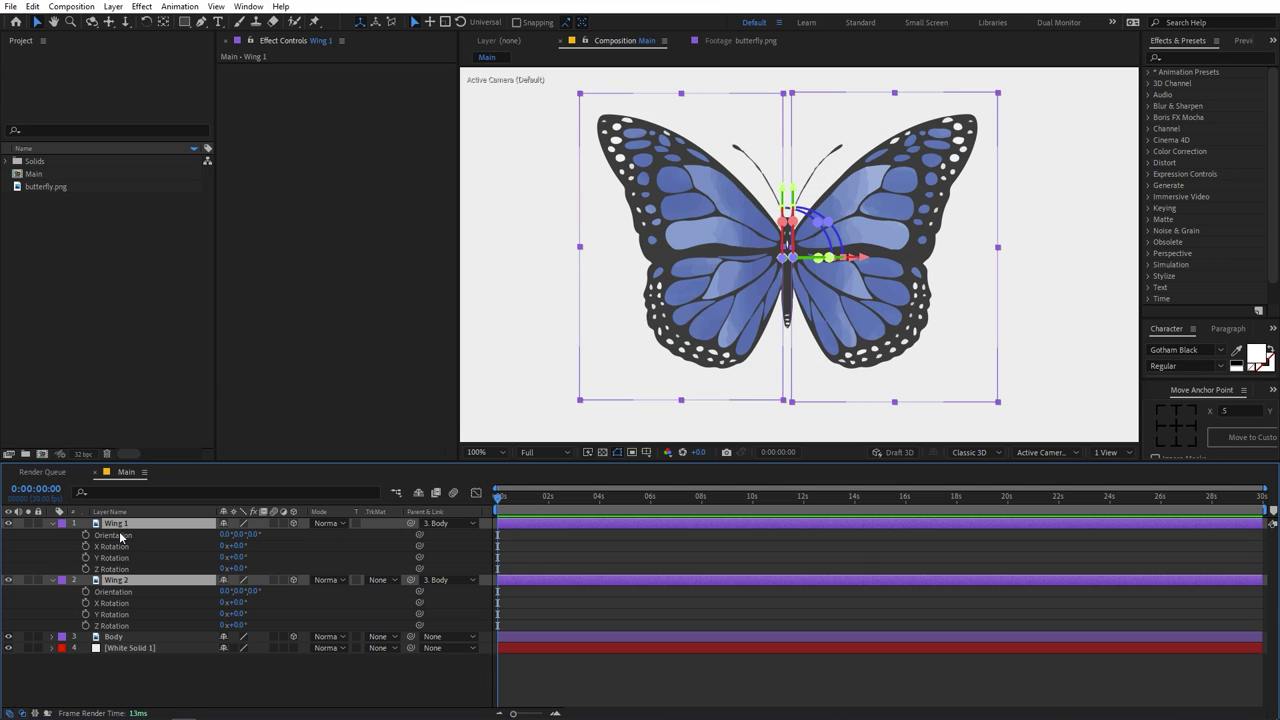
{"action": "left_click", "coordinate": [307, 554]}
Try a Y Rotation of -29° on the Wing 1 layer, then undo it.
{"action": "left_click", "coordinate": [118, 558]}
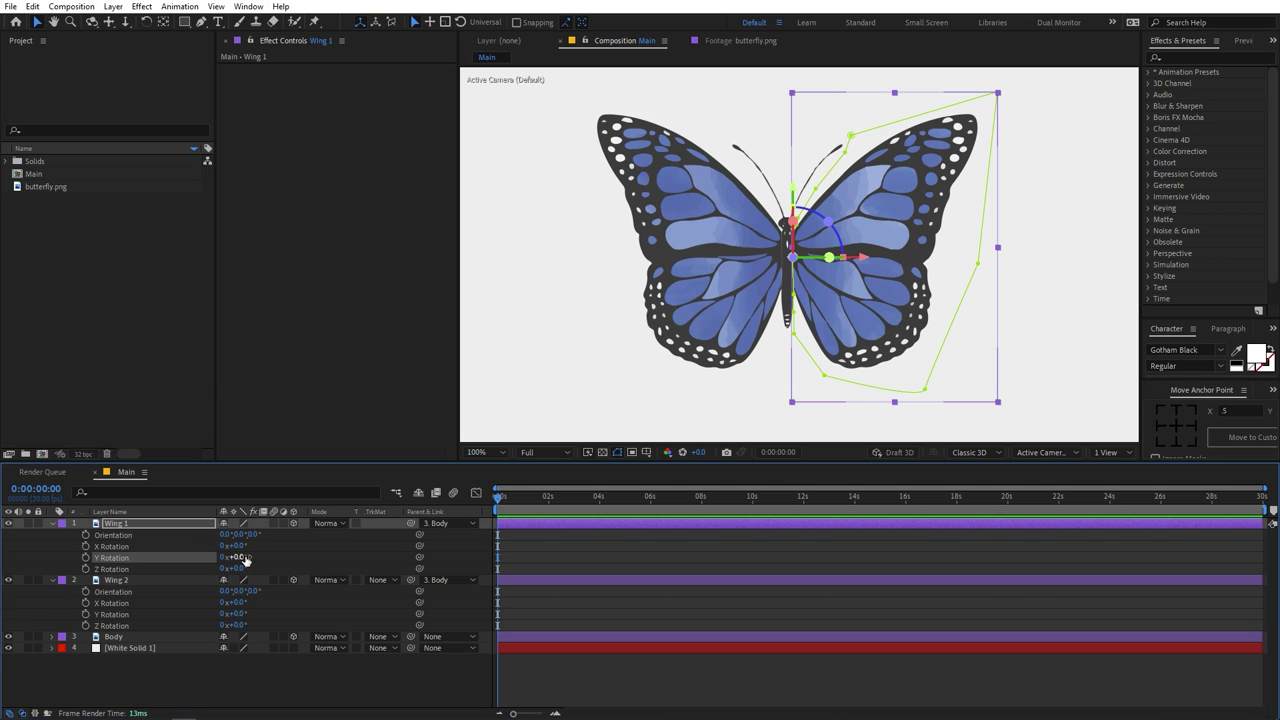
{"action": "mouse_move", "coordinate": [245, 560]}
{"action": "left_mouse_down"}
{"action": "mouse_move", "coordinate": [292, 558]}
{"action": "mouse_move", "coordinate": [250, 559]}
{"action": "left_mouse_up"}
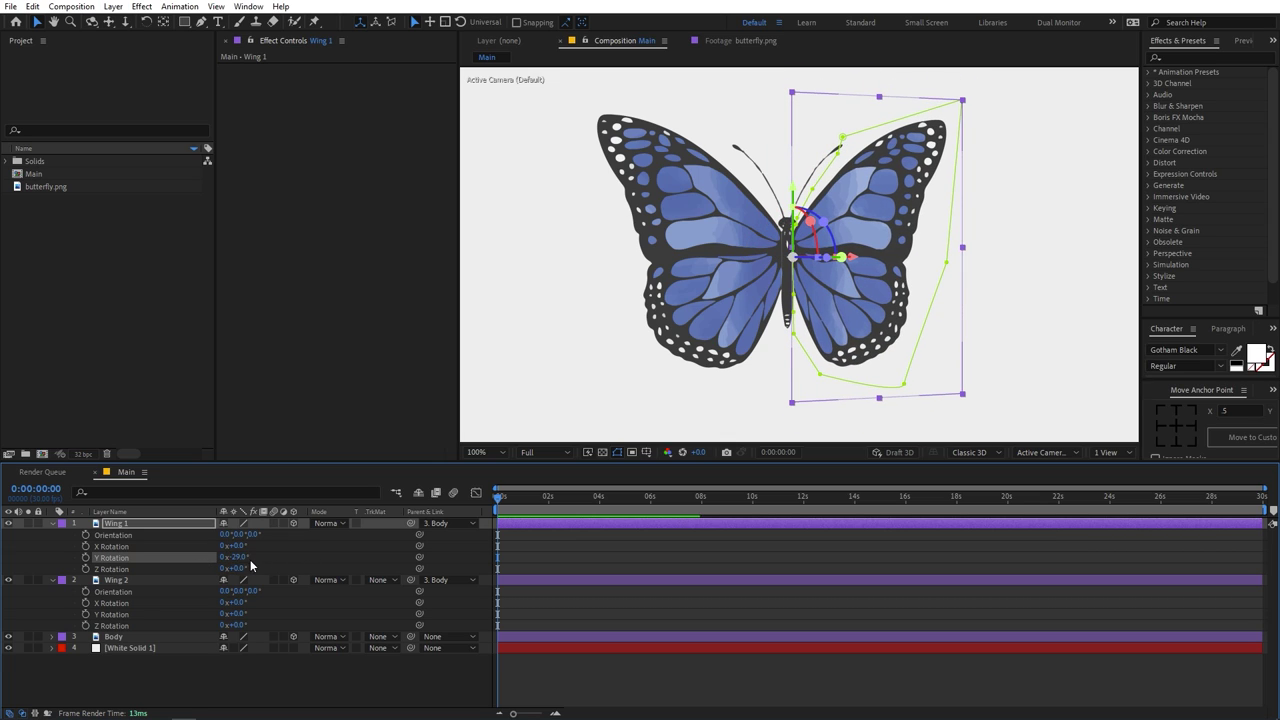
{"action": "key", "text": "ctrl+z"}
Start Y Rotation keyframes at 0:00:00:00 on both wings, setting Wing 1 to -75° and Wing 2 to 75°.
{"action": "left_click", "coordinate": [85, 558]}
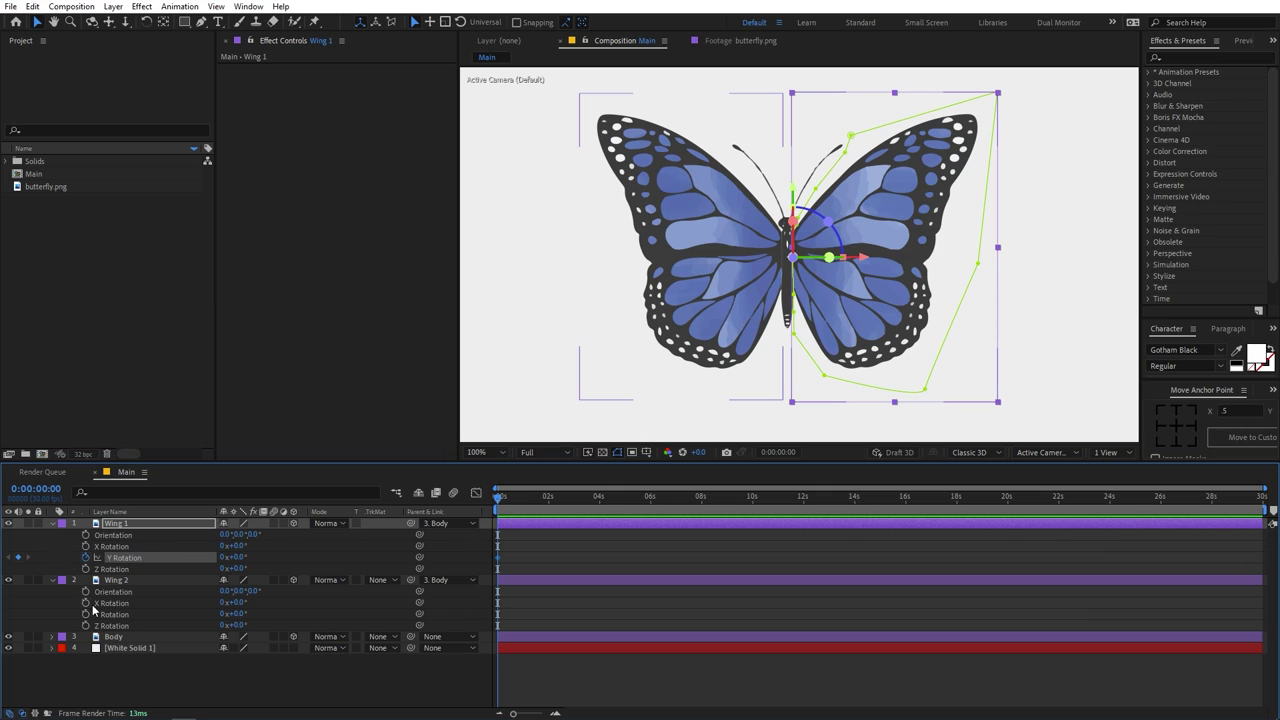
{"action": "left_click", "coordinate": [86, 615]}
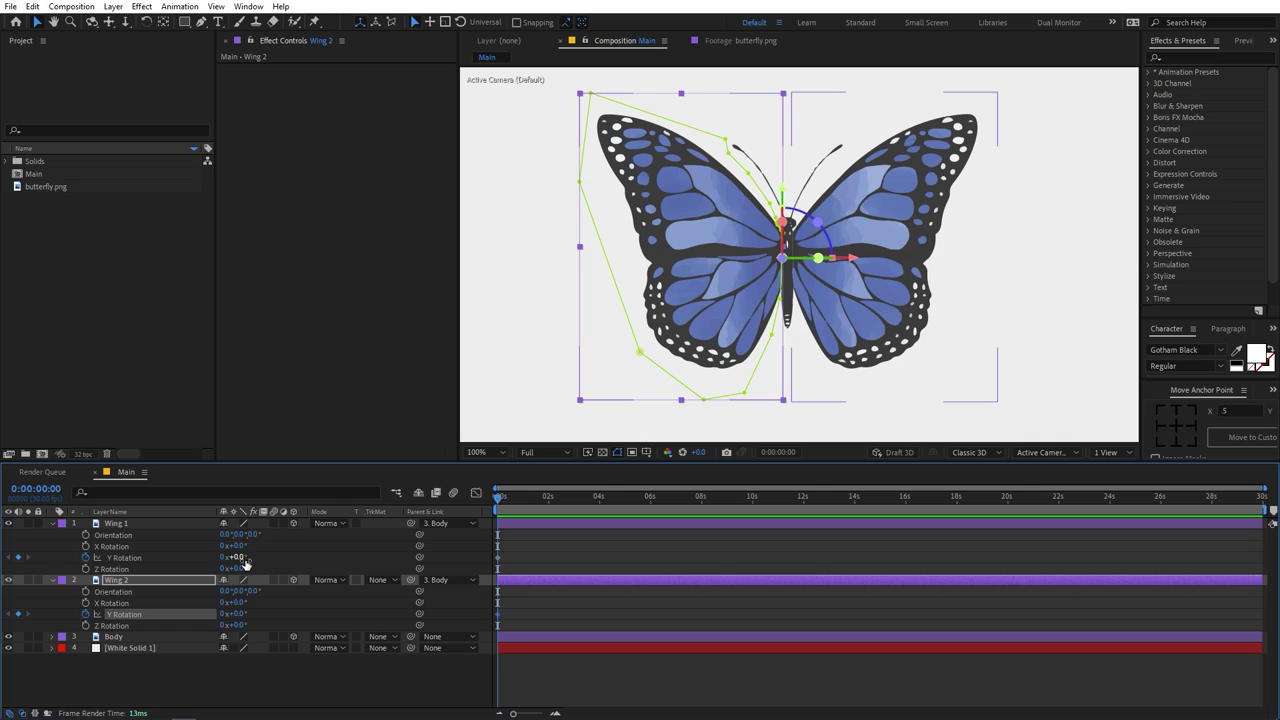
{"action": "left_click_drag", "start_coordinate": [240, 557], "coordinate": [202, 566]}
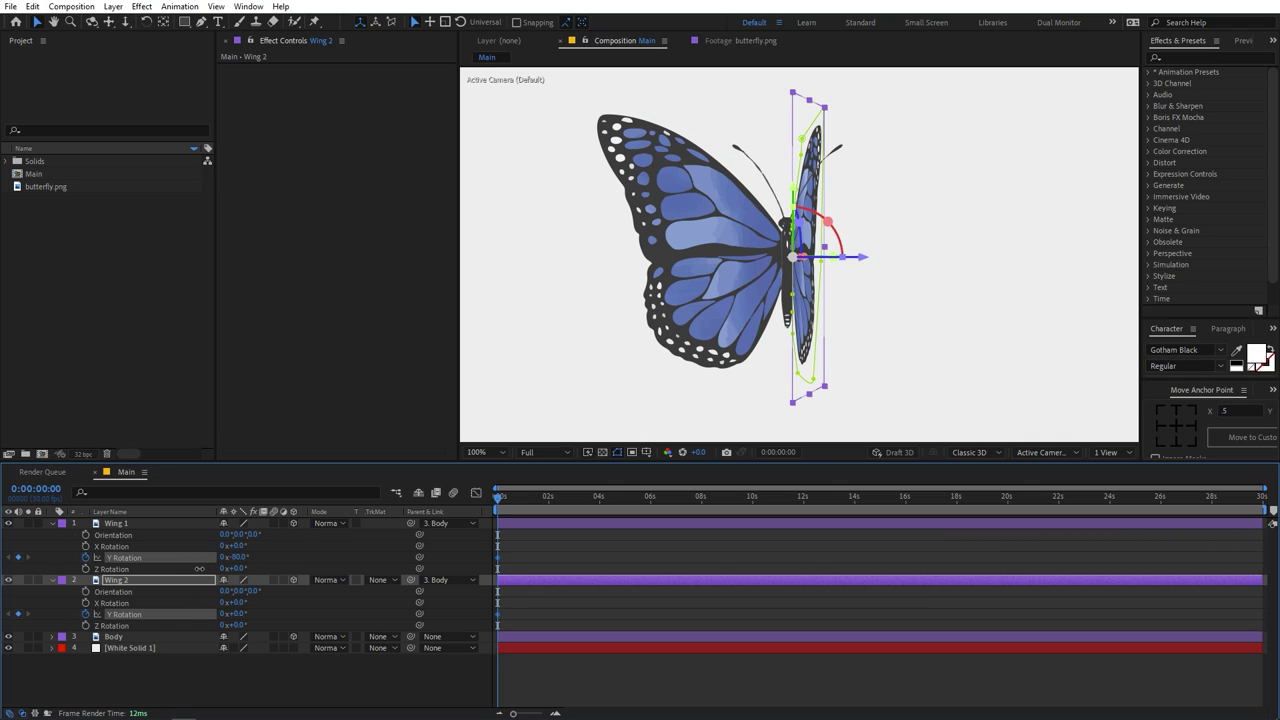
{"action": "left_click", "coordinate": [236, 560]}
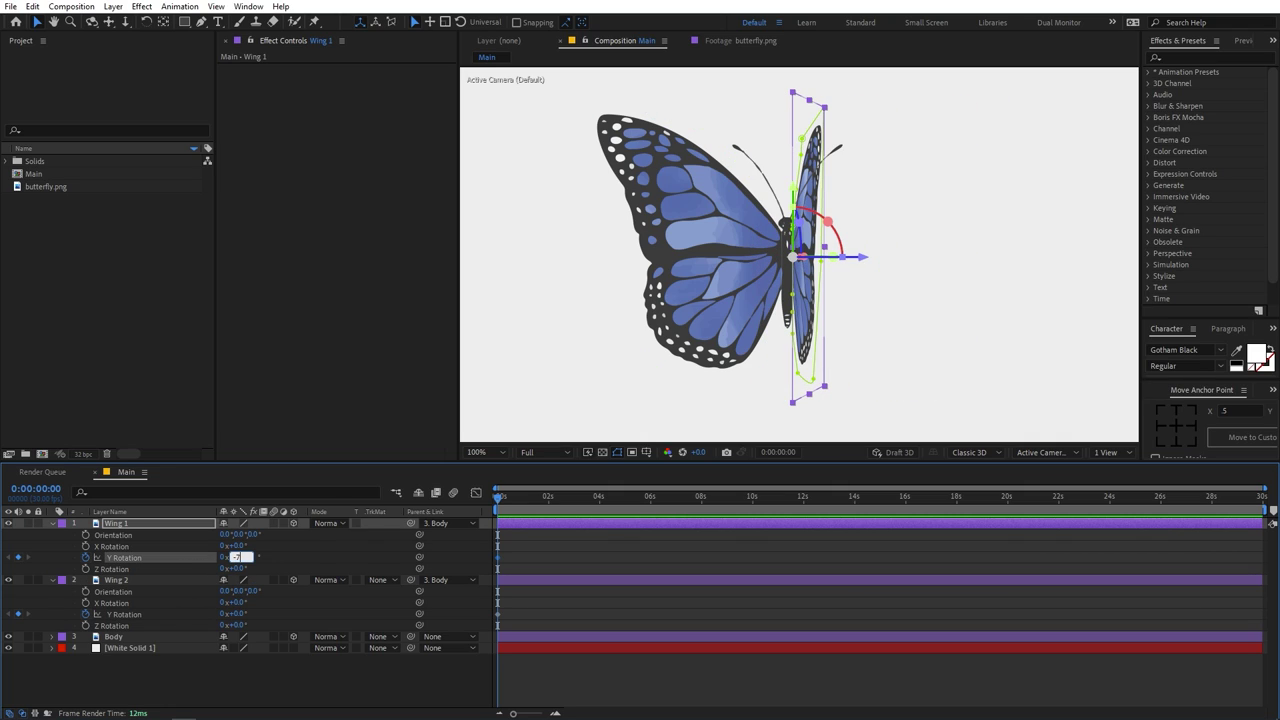
{"action": "key", "text": "Return"}
{"action": "left_click", "coordinate": [124, 614]}
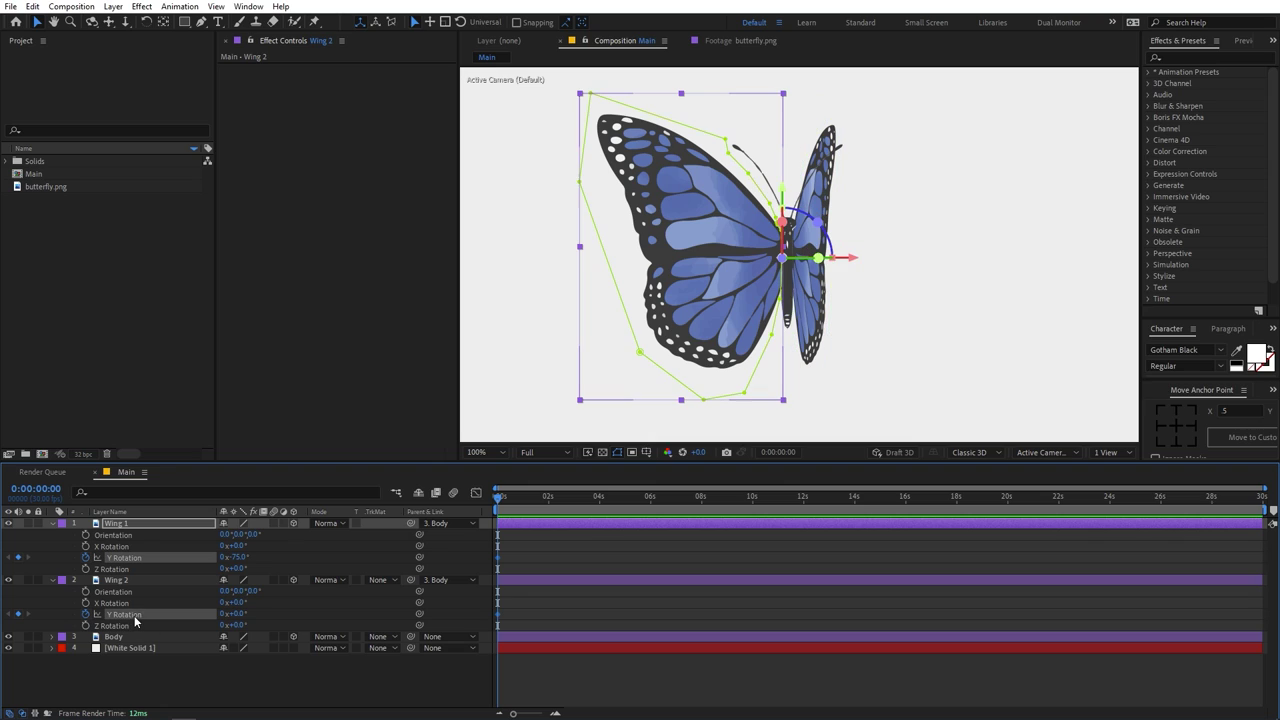
{"action": "mouse_move", "coordinate": [240, 614]}
{"action": "left_mouse_down"}
{"action": "mouse_move", "coordinate": [297, 615]}
{"action": "mouse_move", "coordinate": [241, 618]}
{"action": "left_mouse_up"}
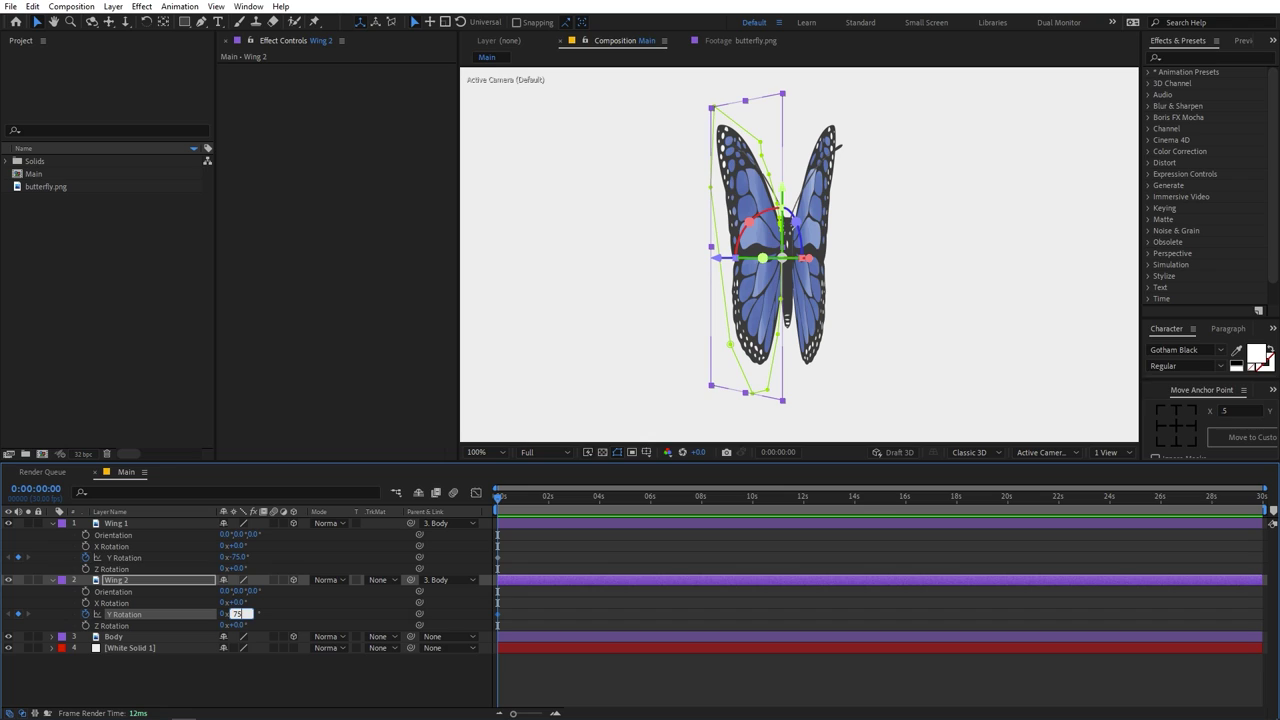
{"action": "key", "text": "Return"}
{"action": "left_click", "coordinate": [526, 547]}
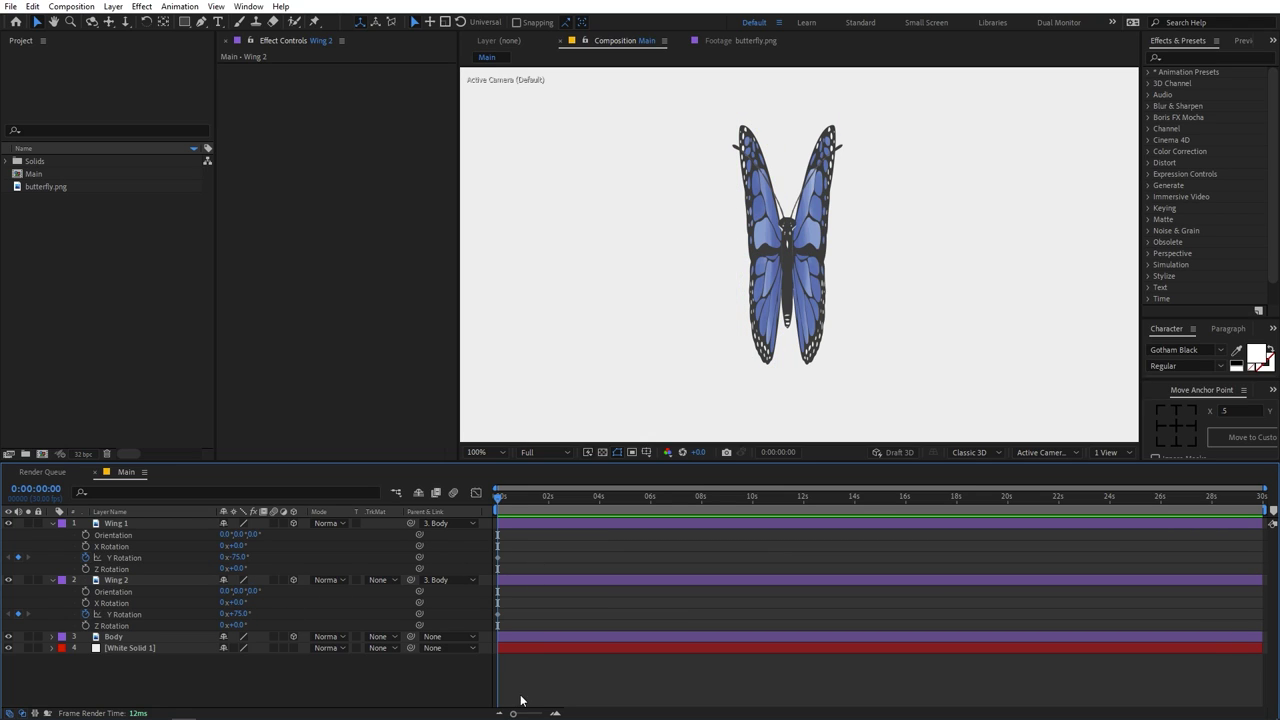
At 0:00:00:24, keyframe the Y Rotation of Wing 1 at 75° and of Wing 2 at -75°.
{"action": "left_click_drag", "start_coordinate": [515, 713], "coordinate": [541, 713]}
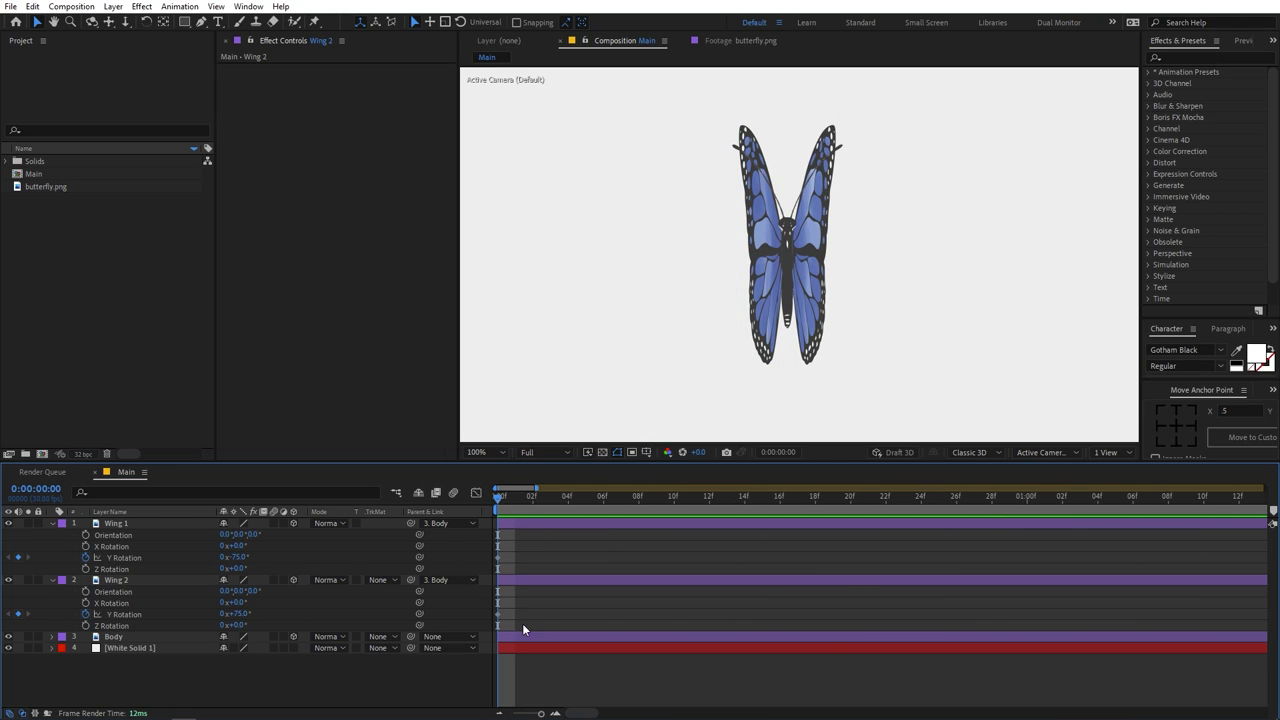
{"action": "left_click_drag", "start_coordinate": [514, 511], "coordinate": [921, 514]}
{"action": "left_click", "coordinate": [240, 557]}
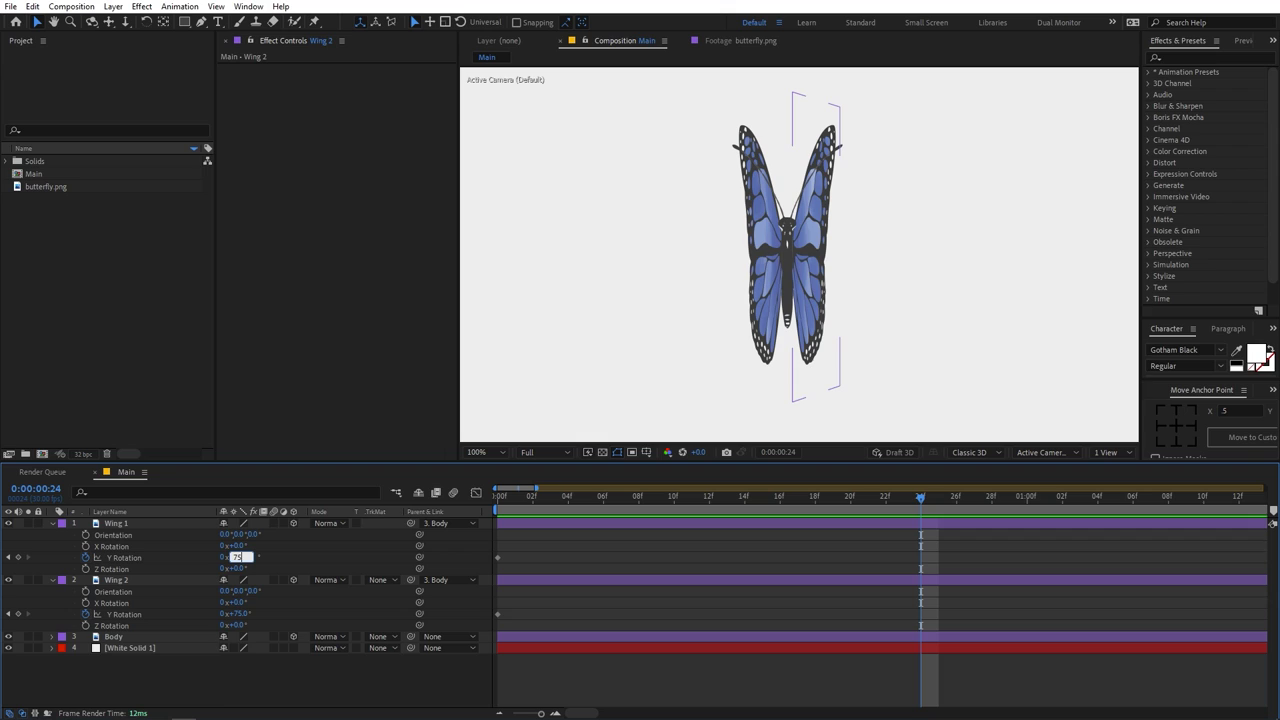
{"action": "type", "text": "75"}
{"action": "key", "text": "Return"}
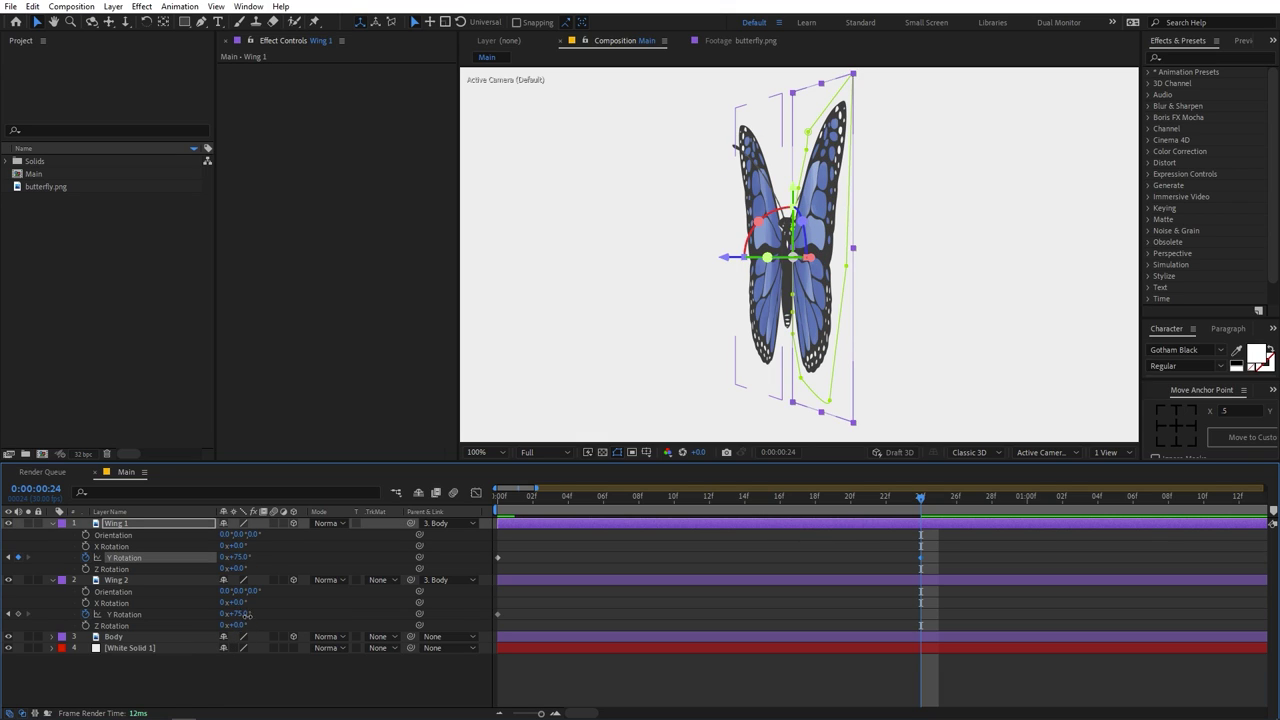
{"action": "left_click", "coordinate": [244, 614]}
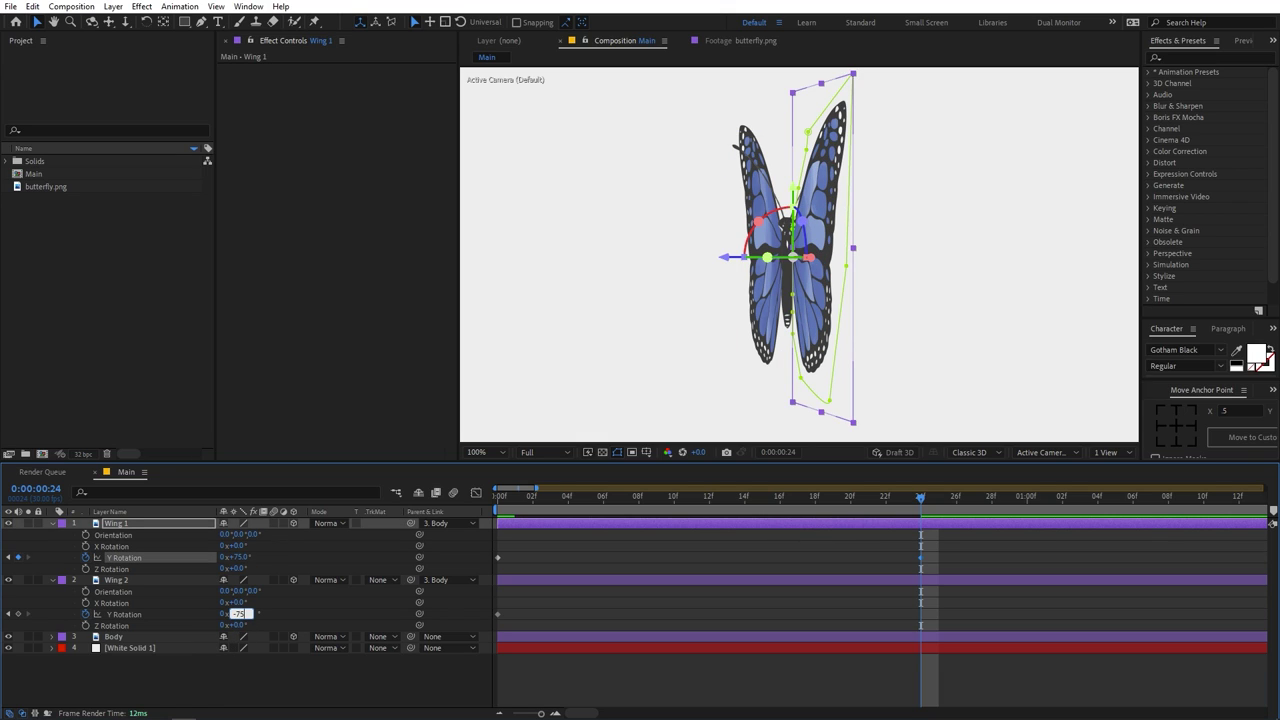
{"action": "key", "text": "Return"}
Preview the wing flap, then return the playhead to the keyframes at frame 24.
{"action": "key", "text": "space"}
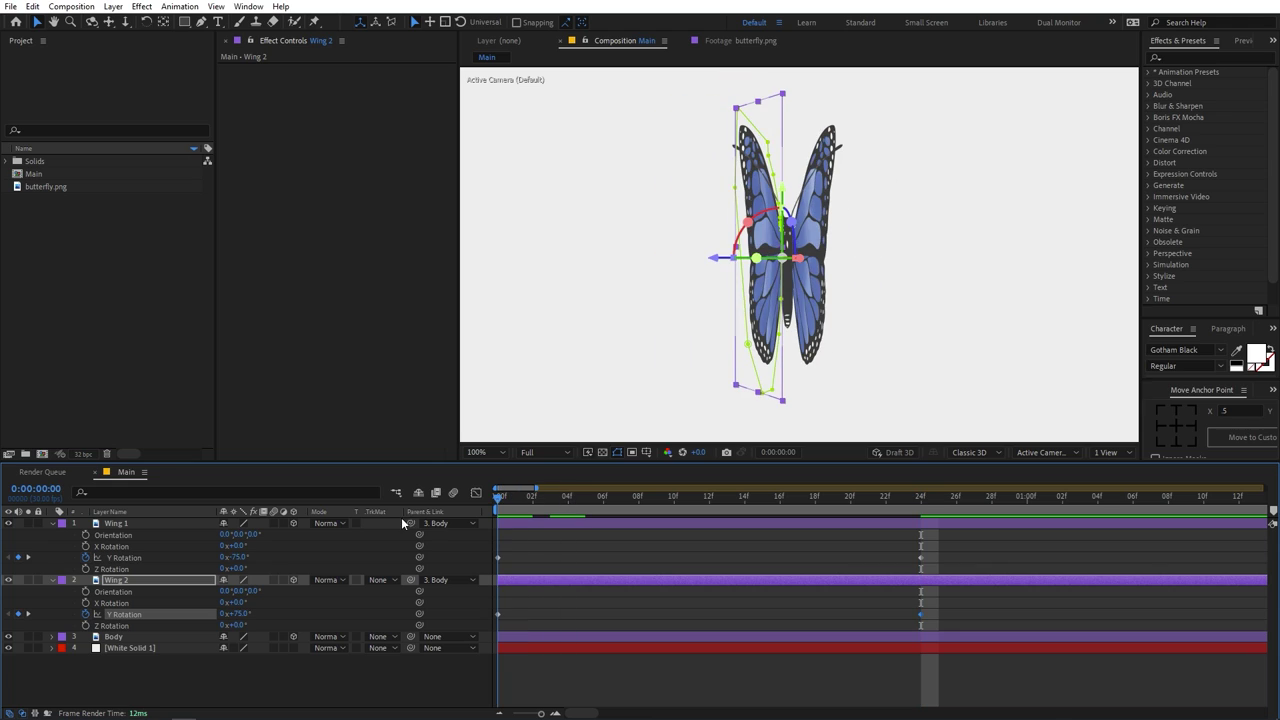
{"action": "key", "text": "space"}
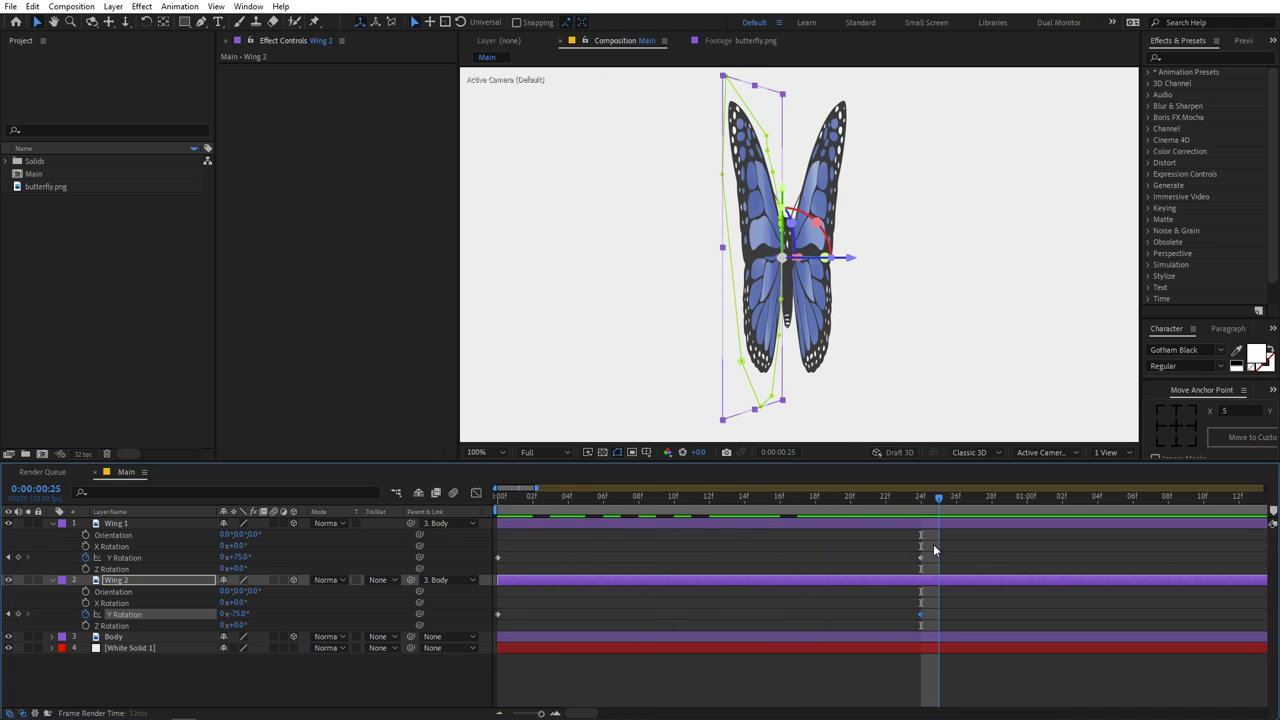
{"action": "key", "text": "j"}
Apply Easy Ease to all the Y Rotation keyframes of Wing 1 and Wing 2.
{"action": "left_click_drag", "start_coordinate": [963, 551], "coordinate": [487, 626]}
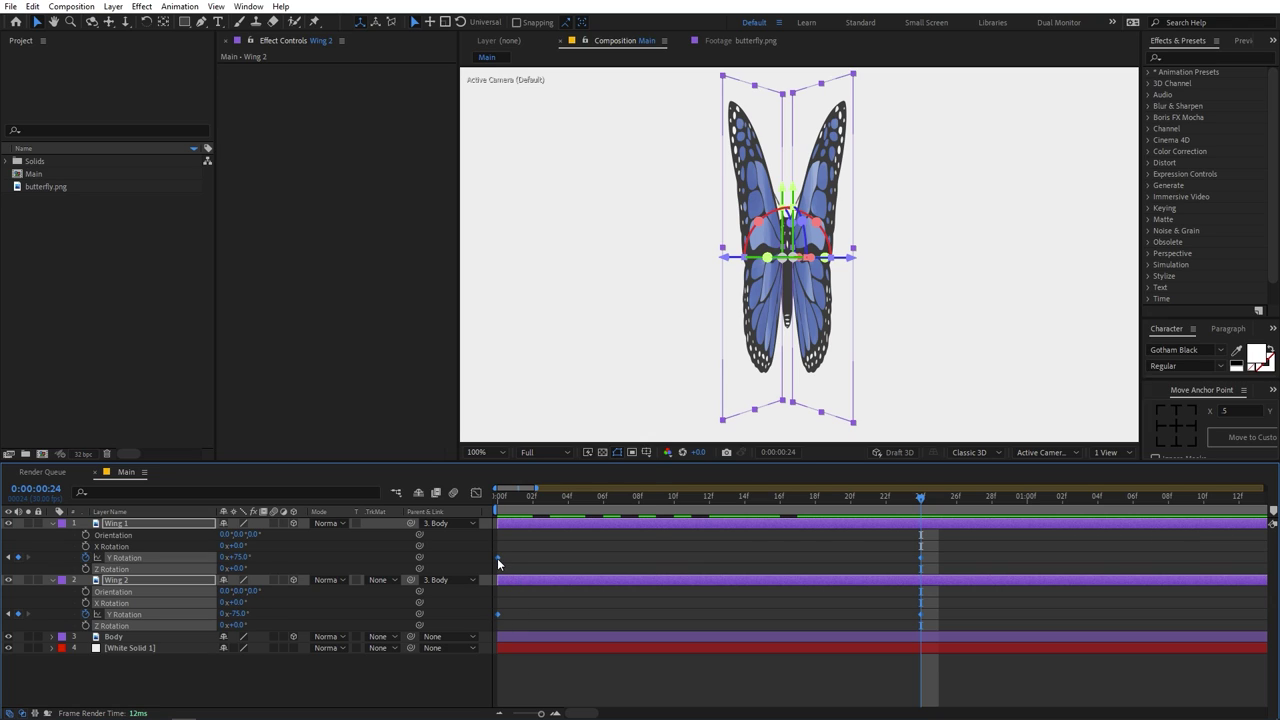
{"action": "right_click", "coordinate": [498, 564]}
{"action": "mouse_move", "coordinate": [575, 549]}
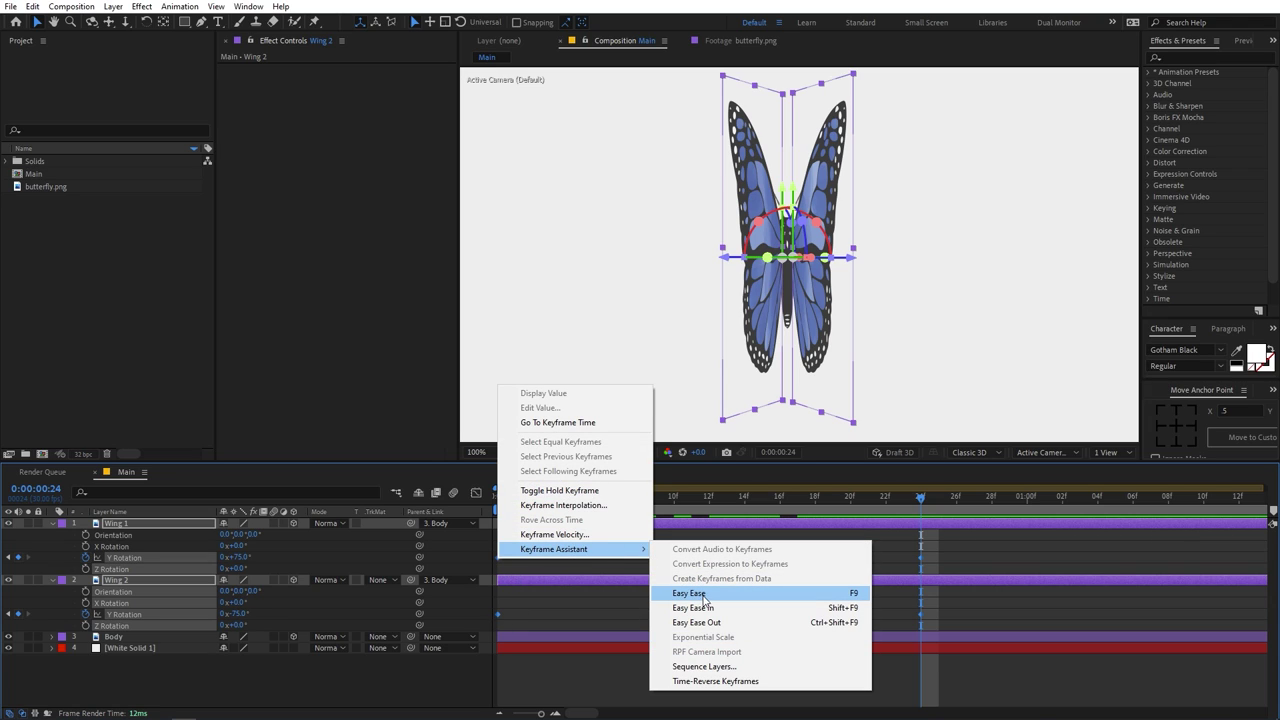
{"action": "left_click", "coordinate": [704, 594]}
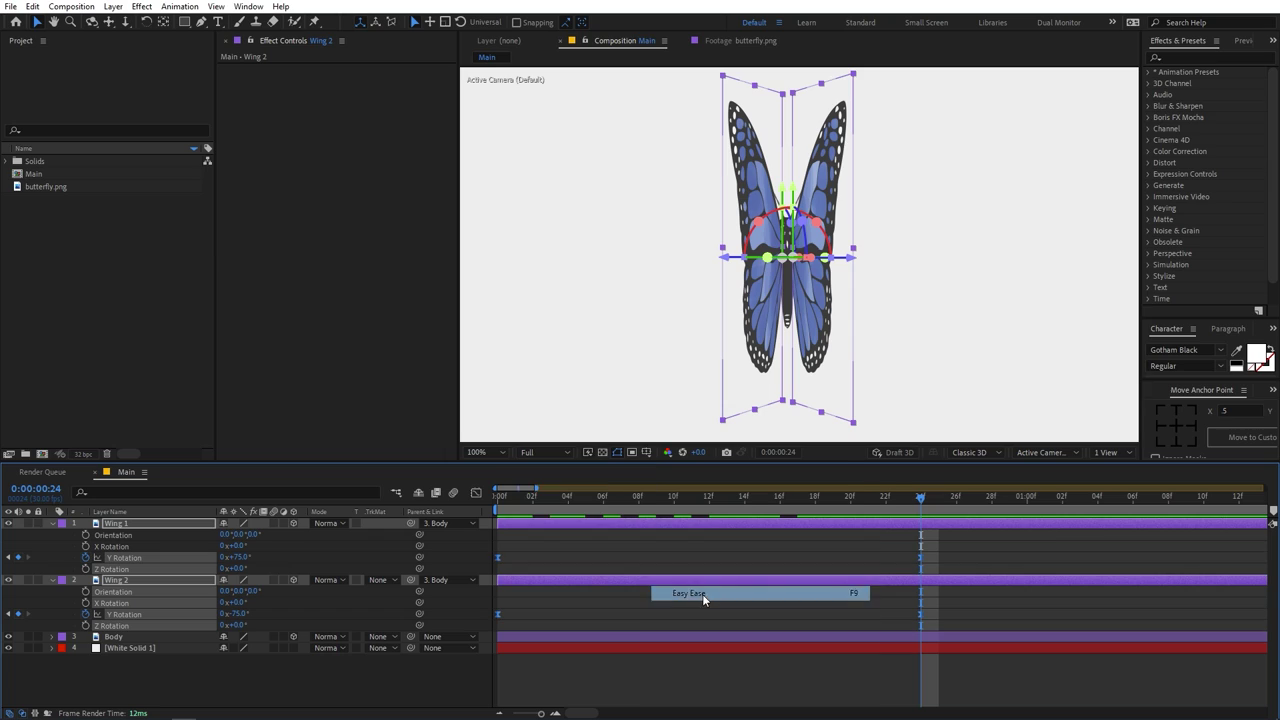
In the Graph Editor's speed graph, lengthen the influence handles at both ends of the wing rotations so the speed peaks mid-flap.
{"action": "left_click", "coordinate": [475, 493]}
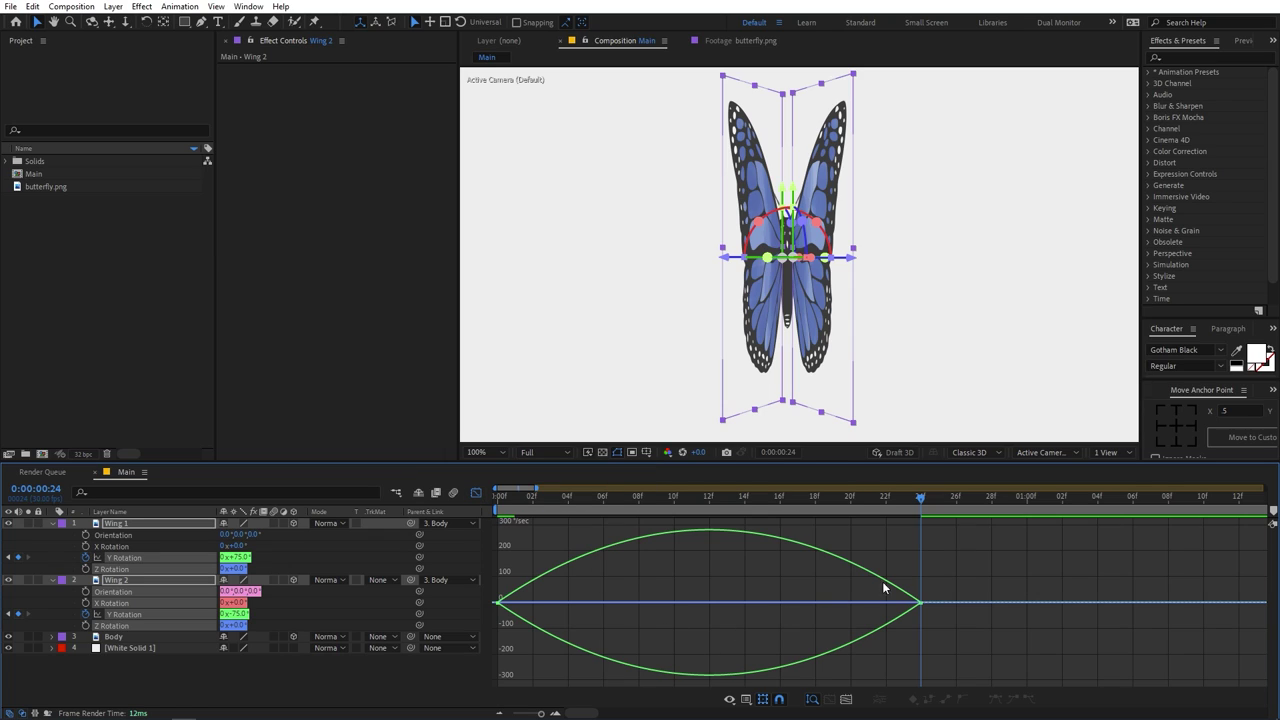
{"action": "left_click", "coordinate": [766, 698]}
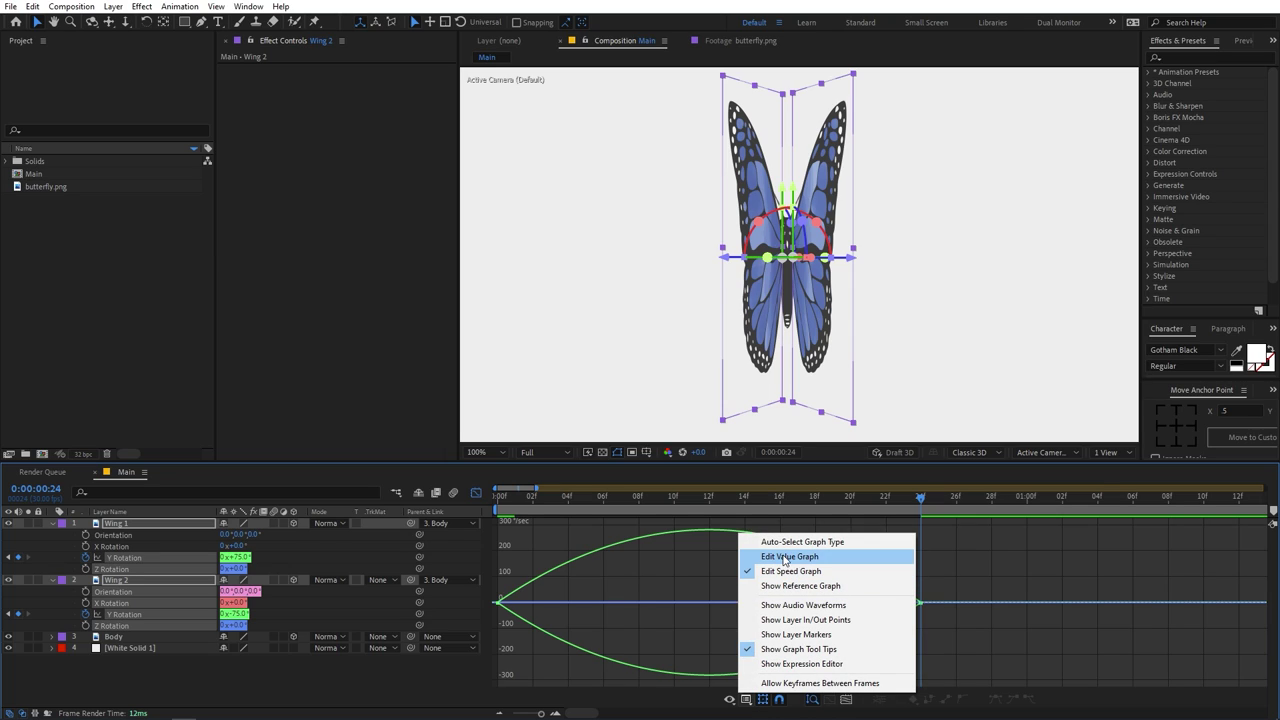
{"action": "left_click", "coordinate": [927, 562]}
{"action": "left_click_drag", "start_coordinate": [984, 575], "coordinate": [755, 609]}
{"action": "left_click_drag", "start_coordinate": [646, 574], "coordinate": [429, 628]}
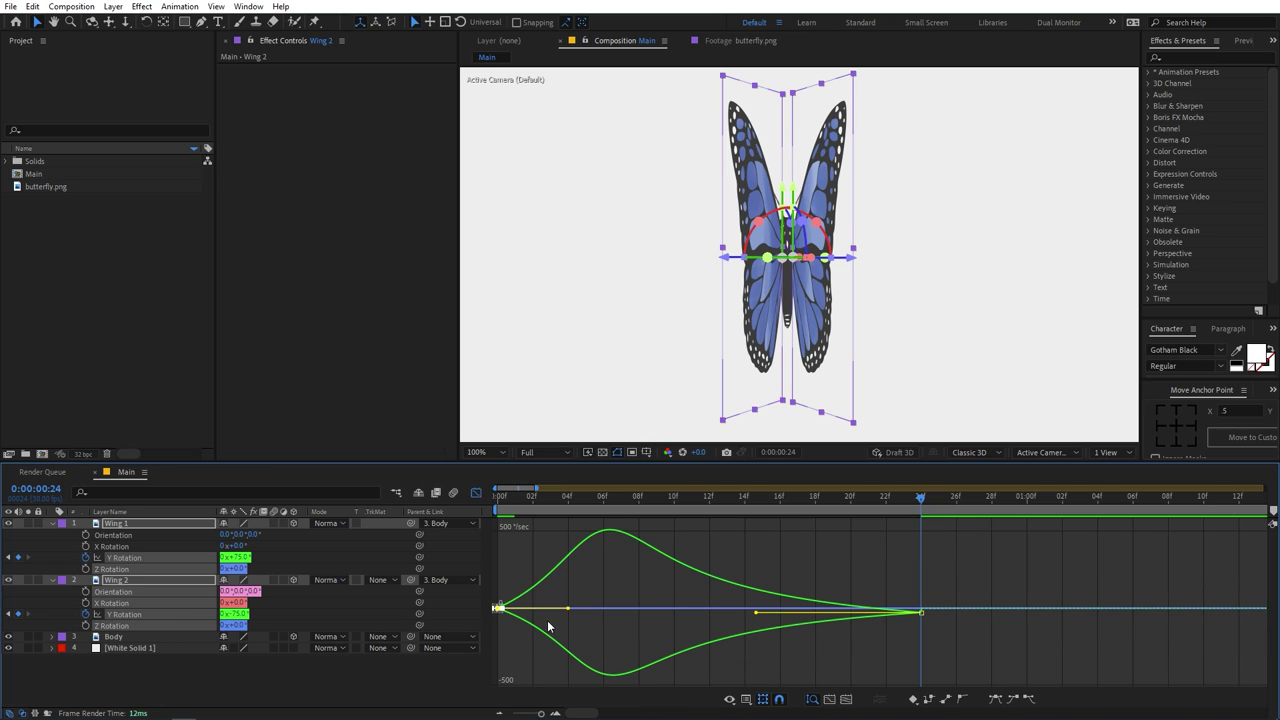
{"action": "left_click_drag", "start_coordinate": [566, 610], "coordinate": [636, 608]}
{"action": "key", "text": "space"}
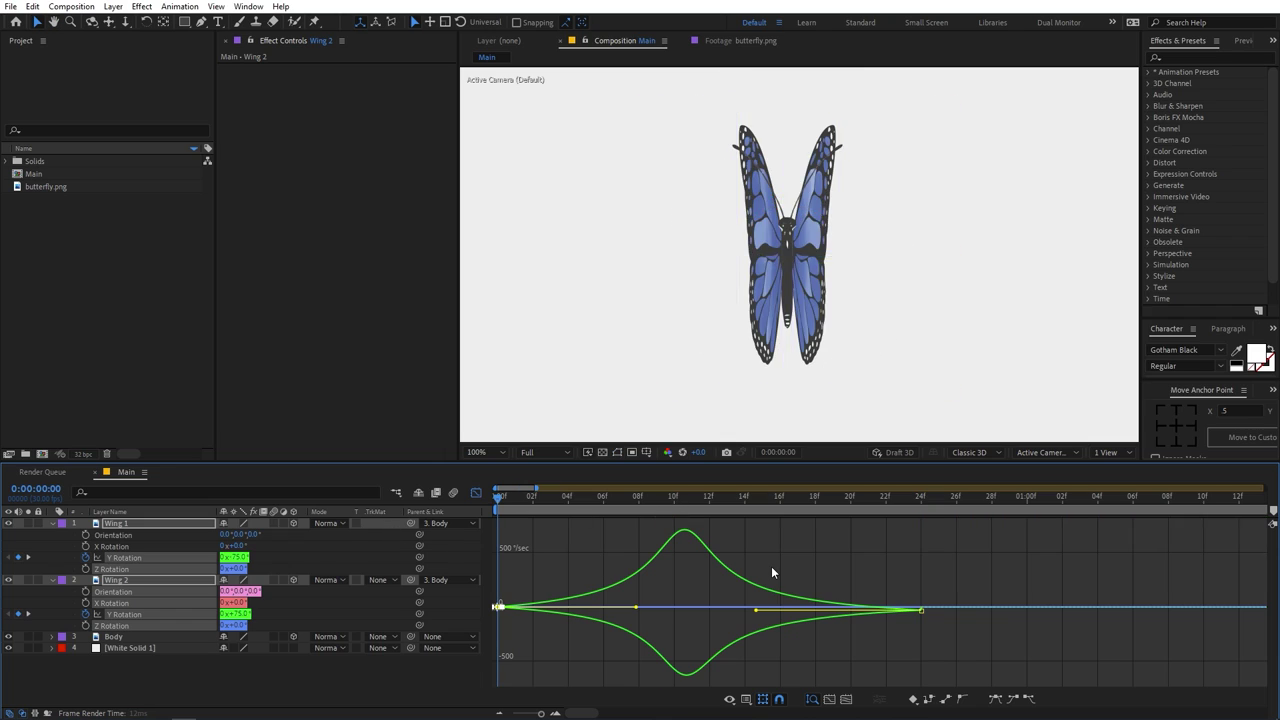
{"action": "left_click", "coordinate": [476, 492]}
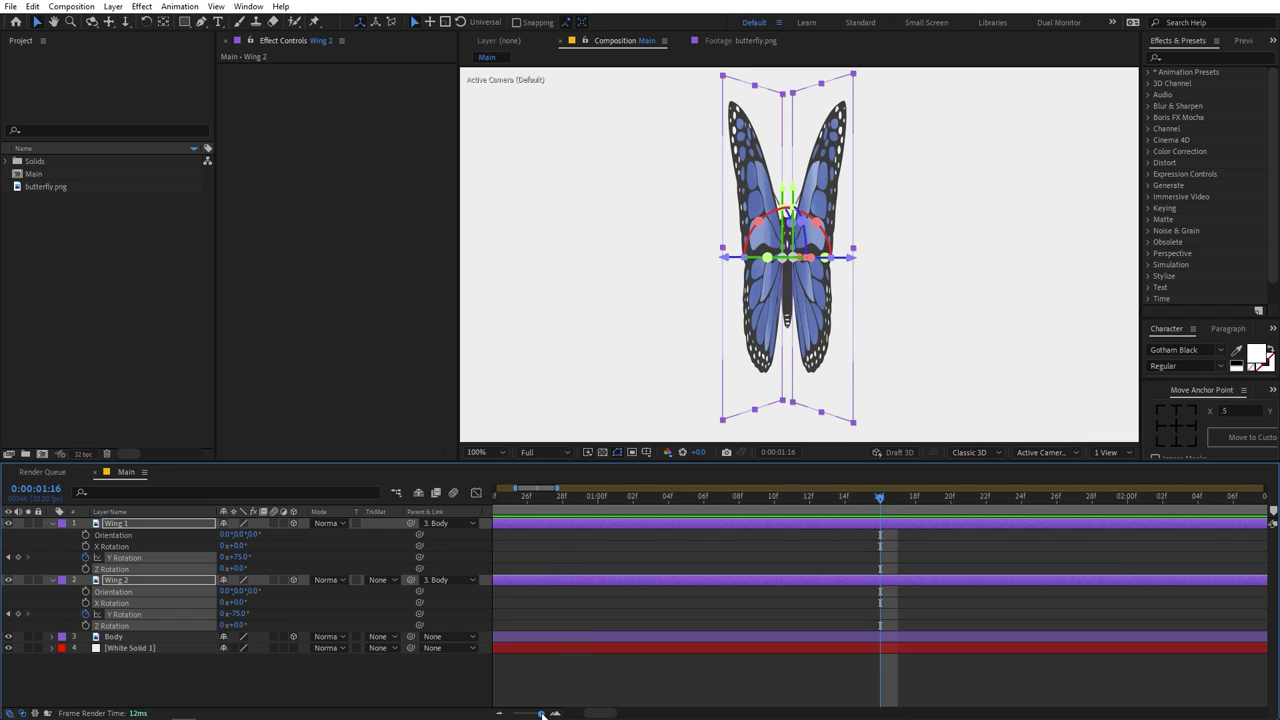
Play back the eased wing flap from the start with the whole composition duration in view.
{"action": "left_click_drag", "start_coordinate": [541, 714], "coordinate": [514, 714]}
{"action": "left_click_drag", "start_coordinate": [534, 502], "coordinate": [429, 523]}
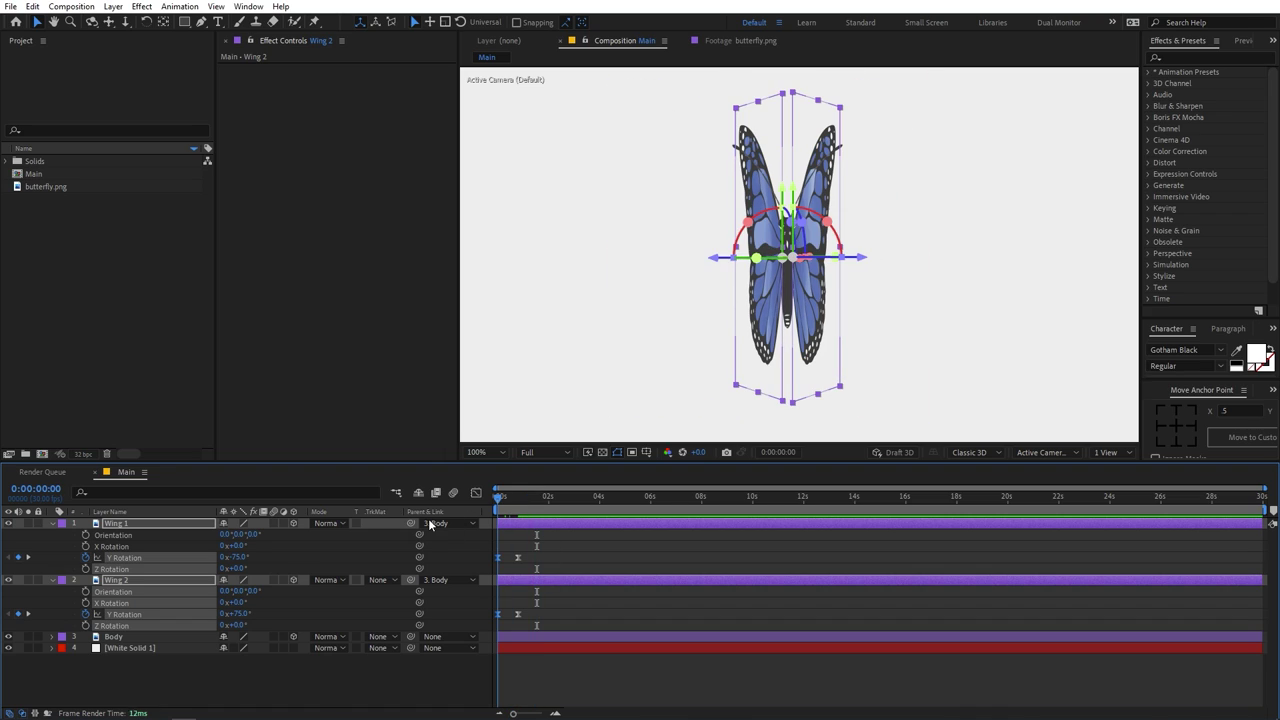
{"action": "left_click", "coordinate": [614, 543]}
{"action": "key", "text": "space"}
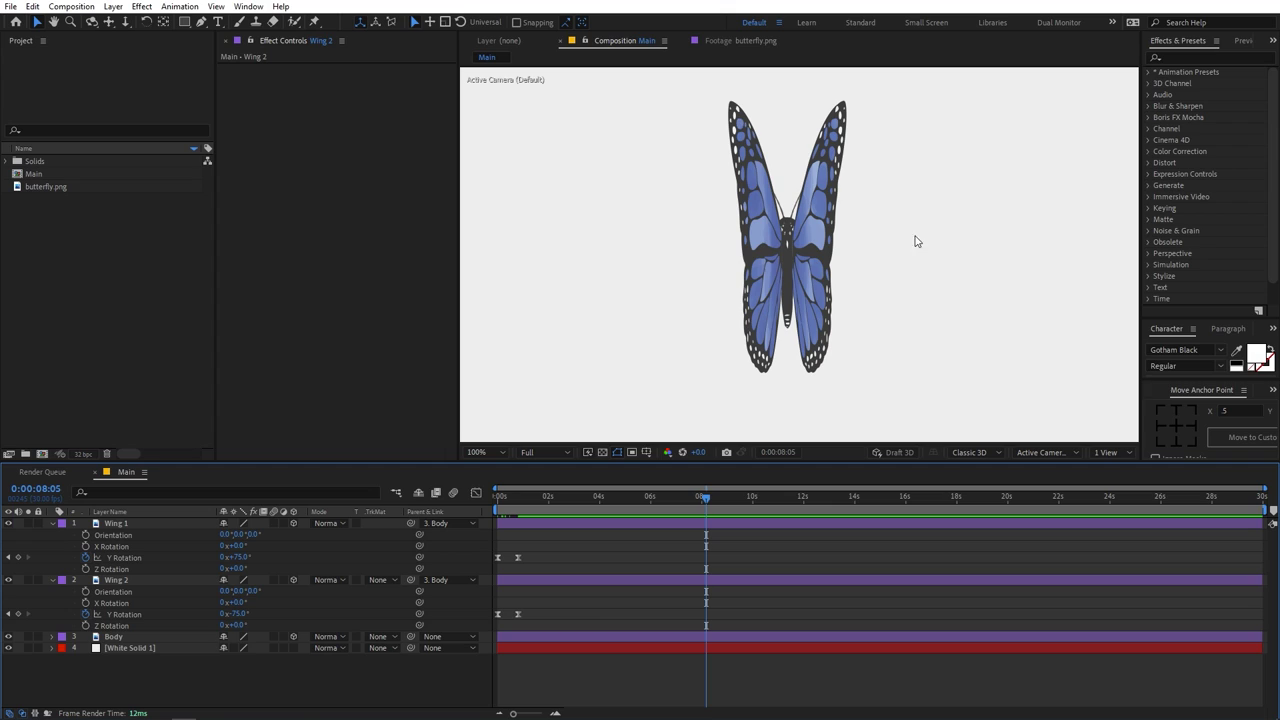
{"action": "key", "text": "space"}
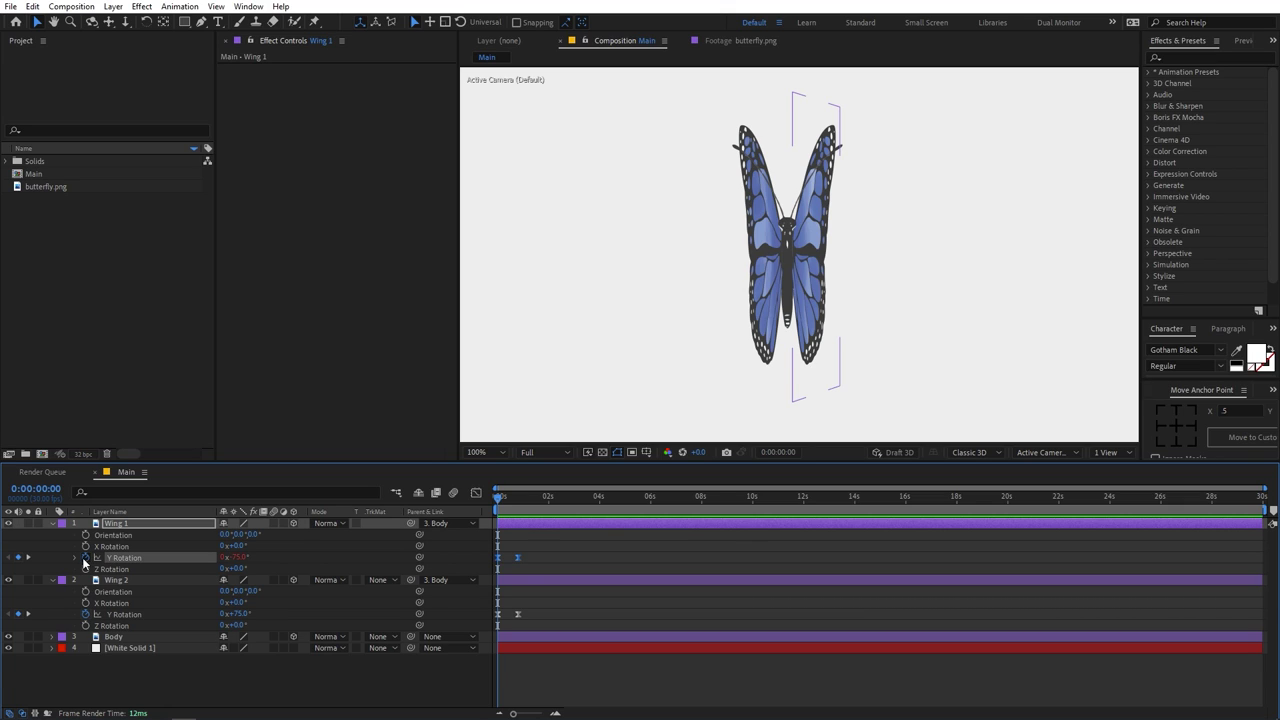
Add the expression loopOut("pingpong") to the Y Rotation of Wing 1.
{"action": "left_click", "coordinate": [85, 557], "text": "alt"}
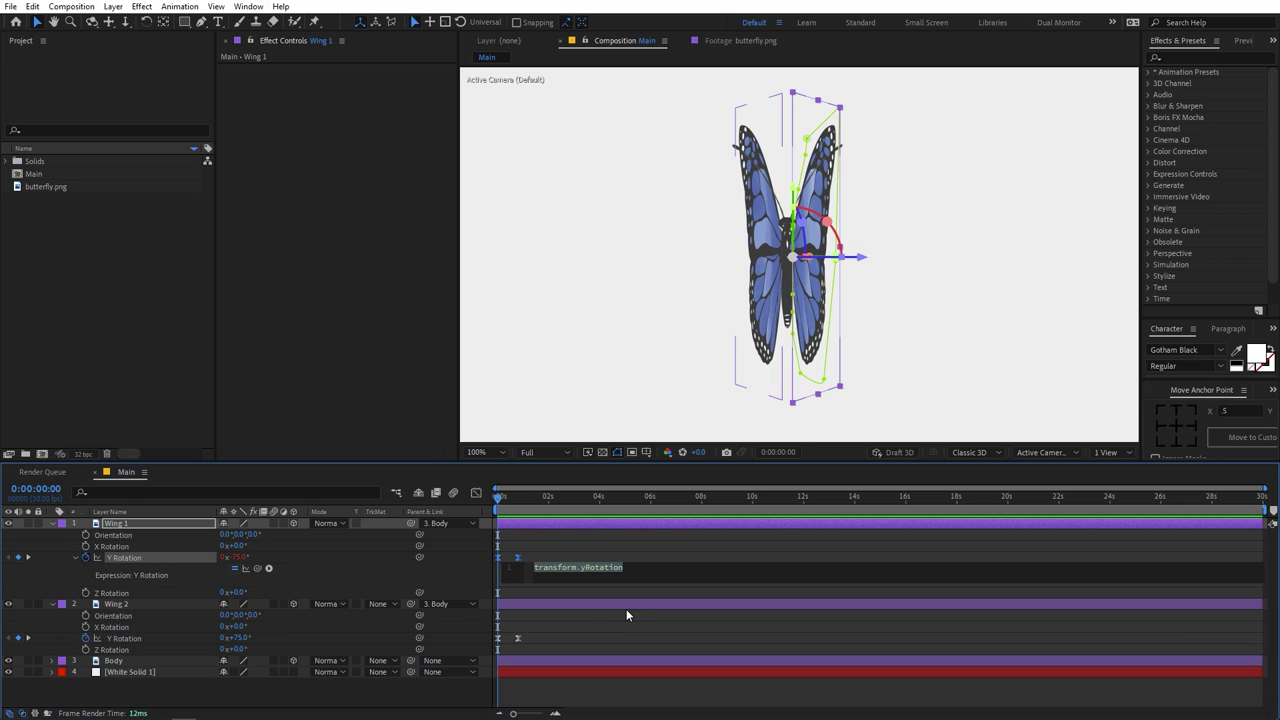
{"action": "type", "text": "loop"}
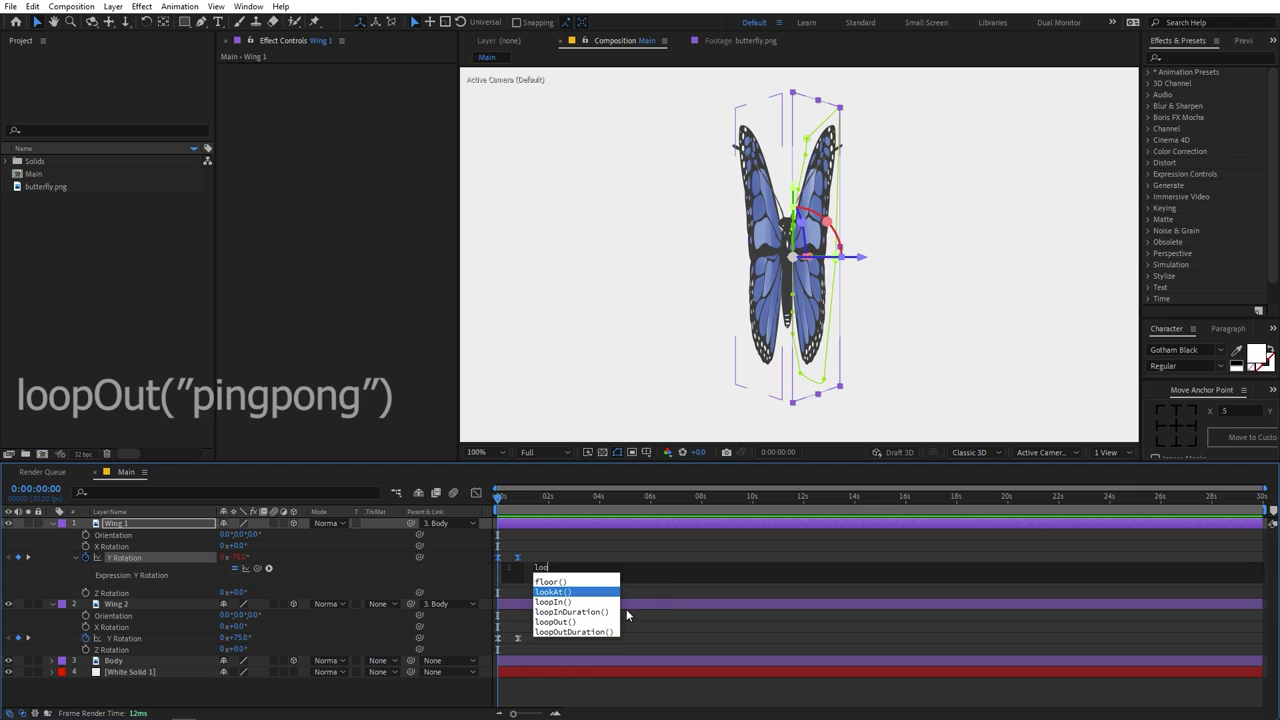
{"action": "key", "text": "Down"}
{"action": "key", "text": "Down"}
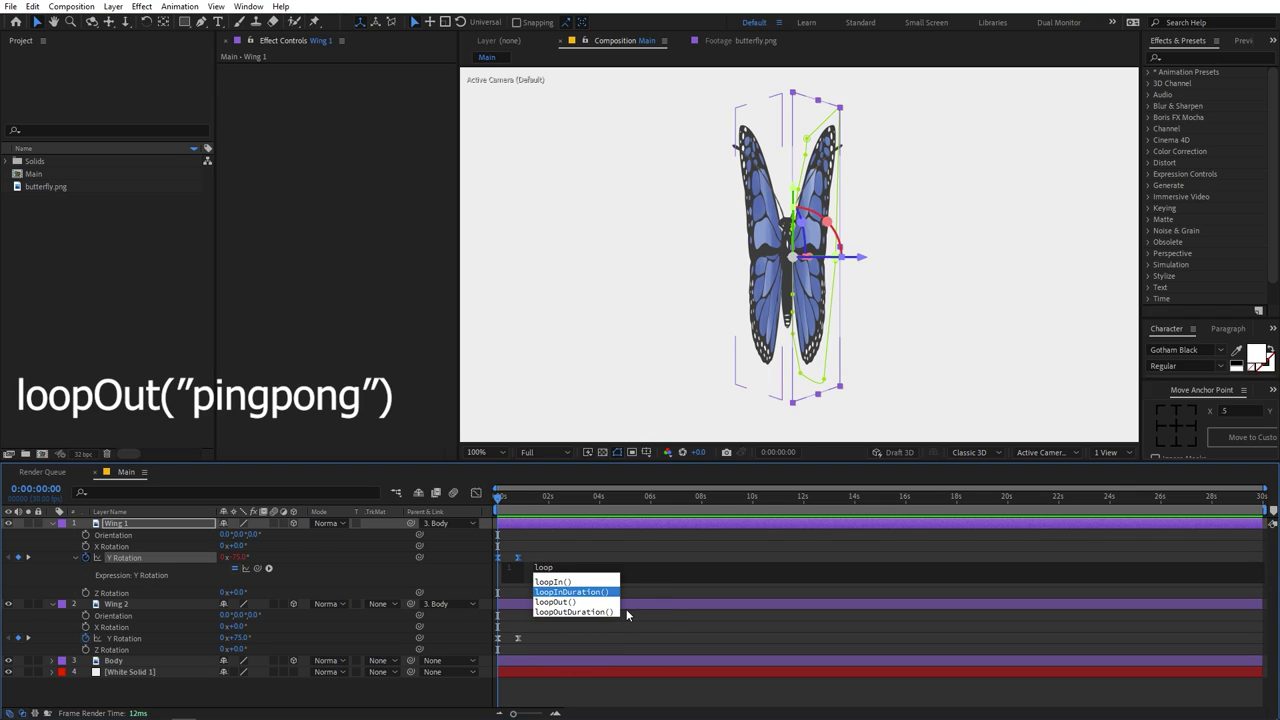
{"action": "key", "text": "Return"}
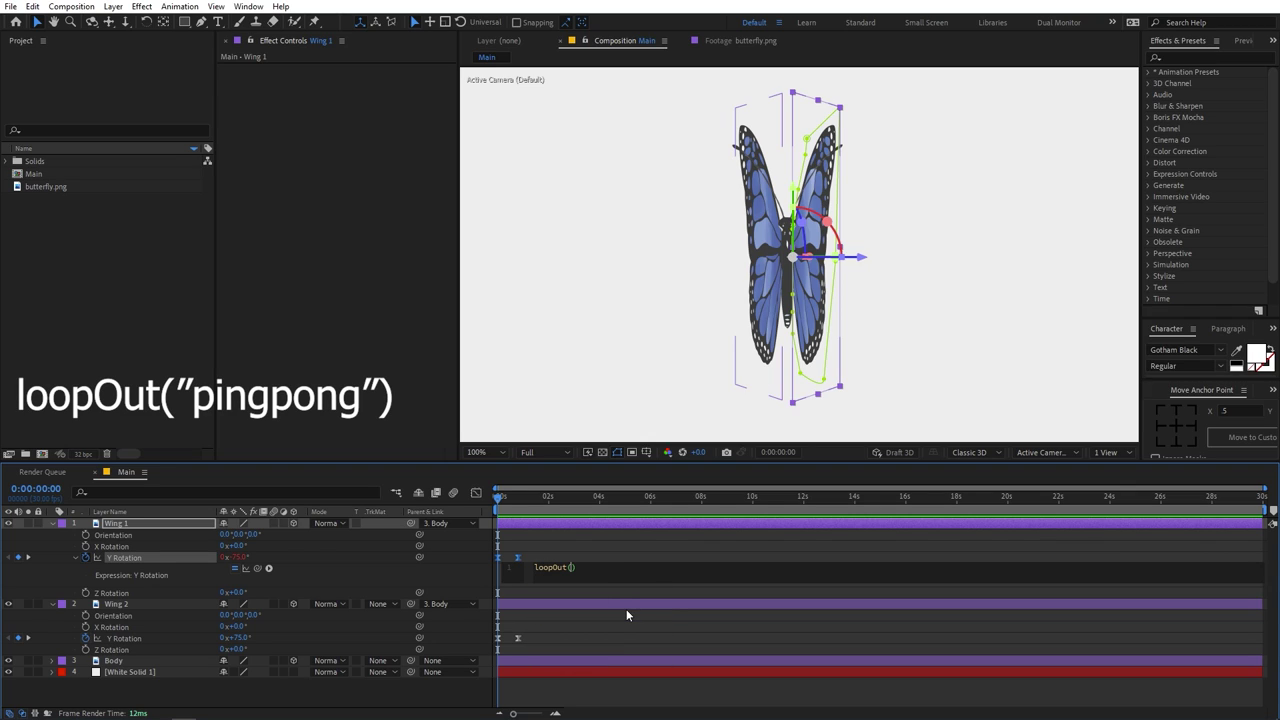
{"action": "type", "text": "\""}
{"action": "type", "text": "pingpong"}
{"action": "key", "text": "Return"}
{"action": "left_click", "coordinate": [644, 576]}
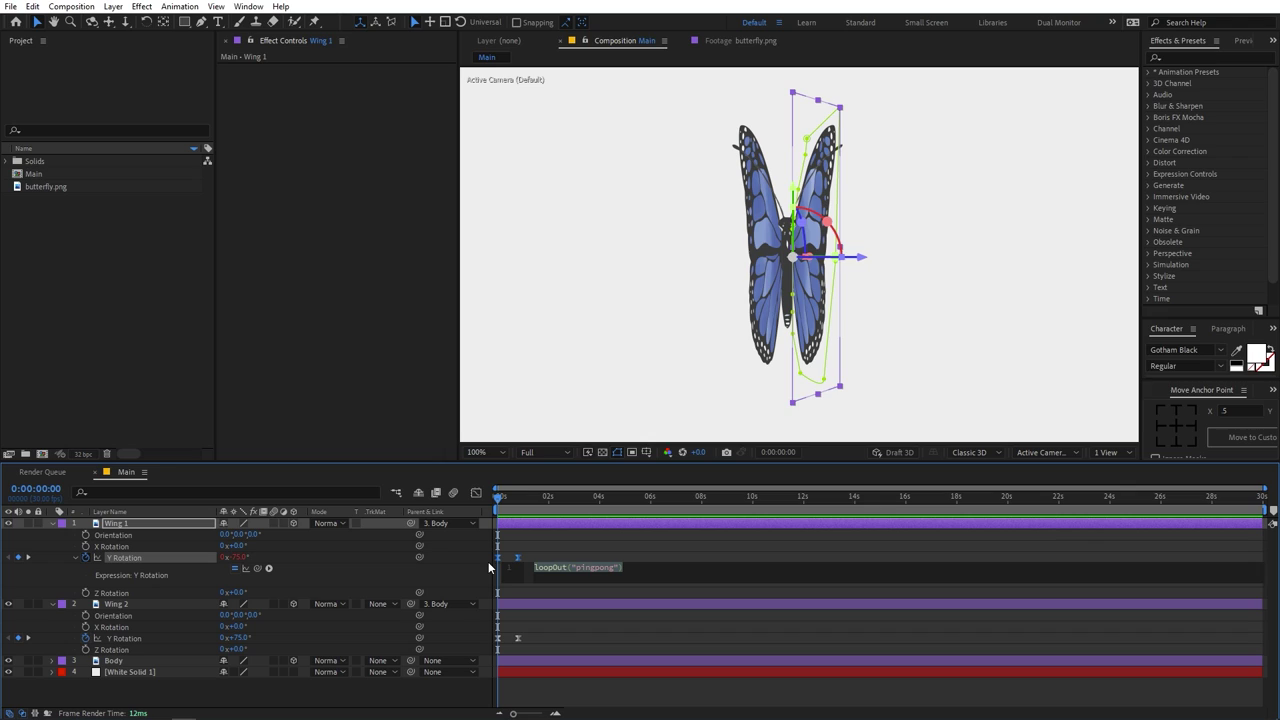
Add the same loopOut("pingpong") expression to the Y Rotation of Wing 2.
{"action": "left_click", "coordinate": [84, 638], "text": "alt"}
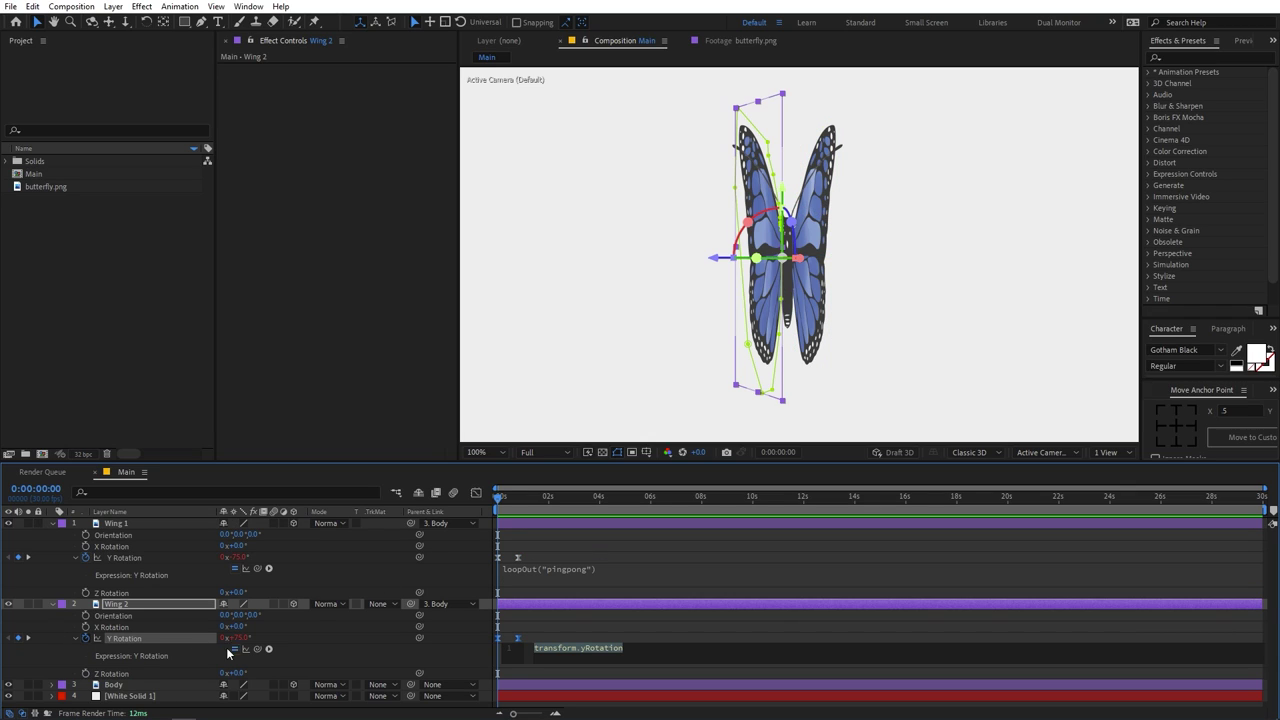
{"action": "type", "text": "loopOut(\"pingpong\")"}
{"action": "left_click", "coordinate": [575, 627]}
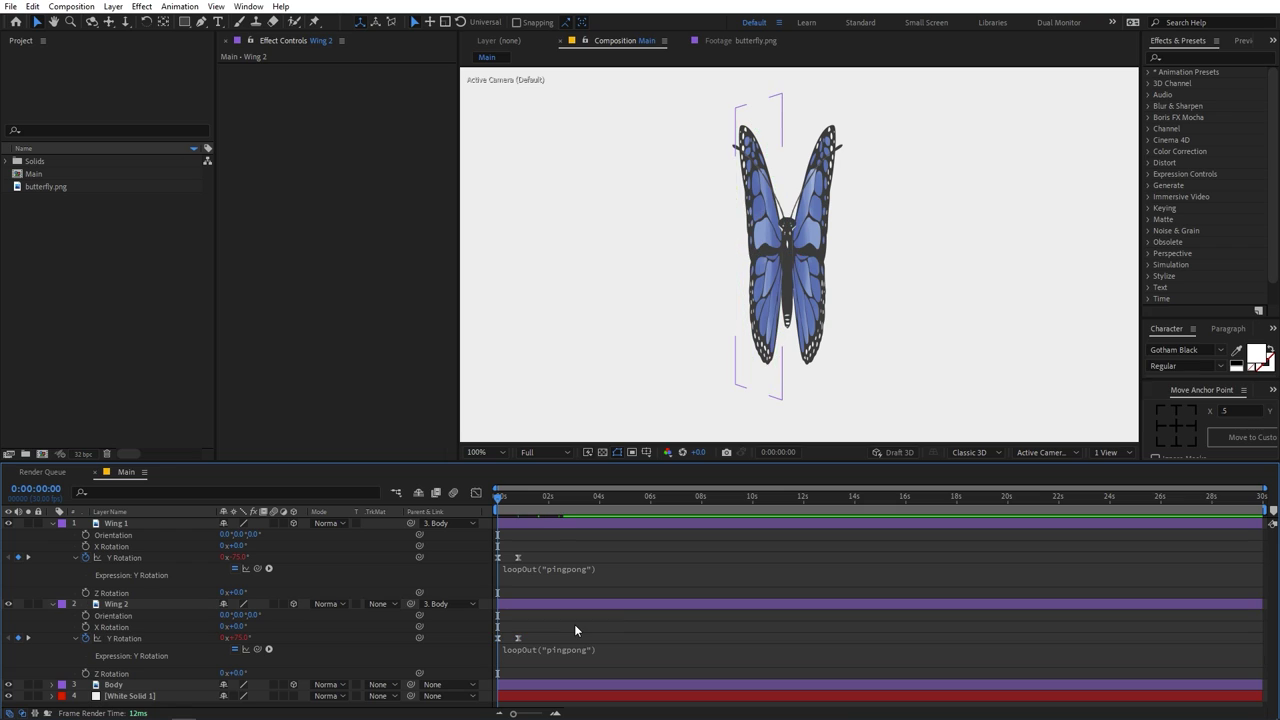
While previewing the loop, try both wings' end keyframes at about 2.5 s, then shorten the flap to about 0.4 s and return to the start.
{"action": "key", "text": "space"}
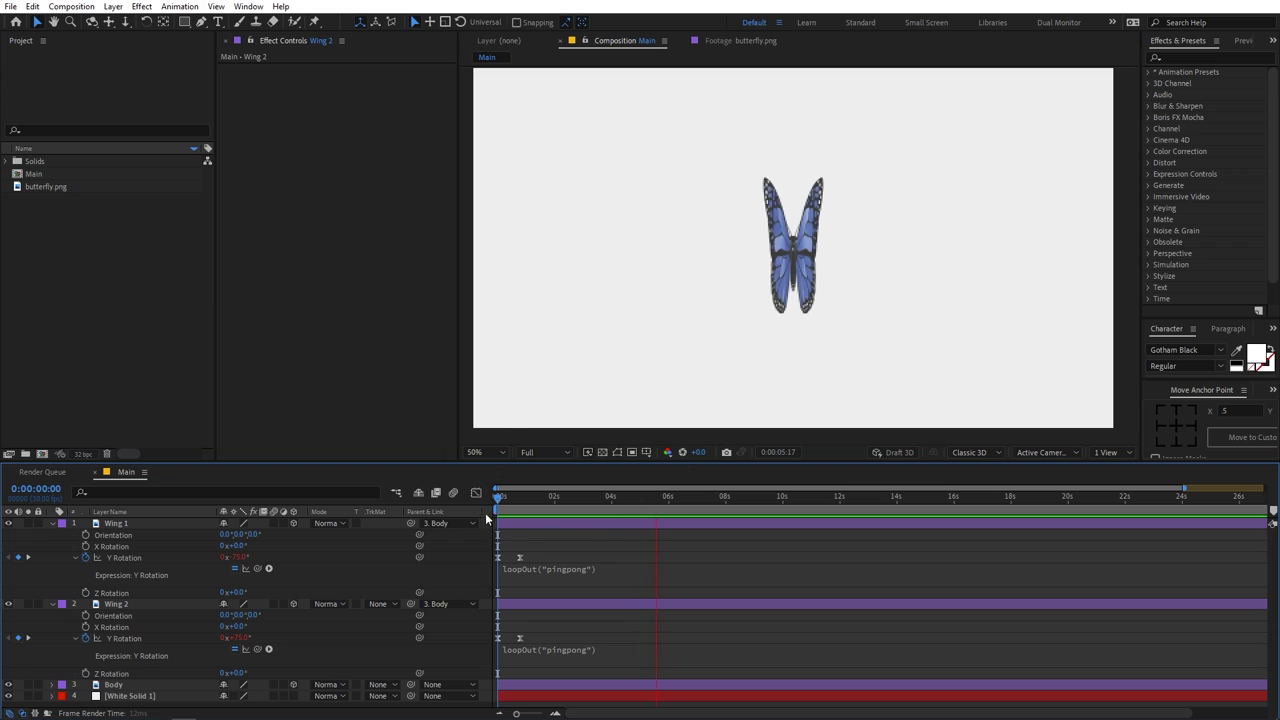
{"action": "left_click_drag", "start_coordinate": [545, 545], "coordinate": [568, 637]}
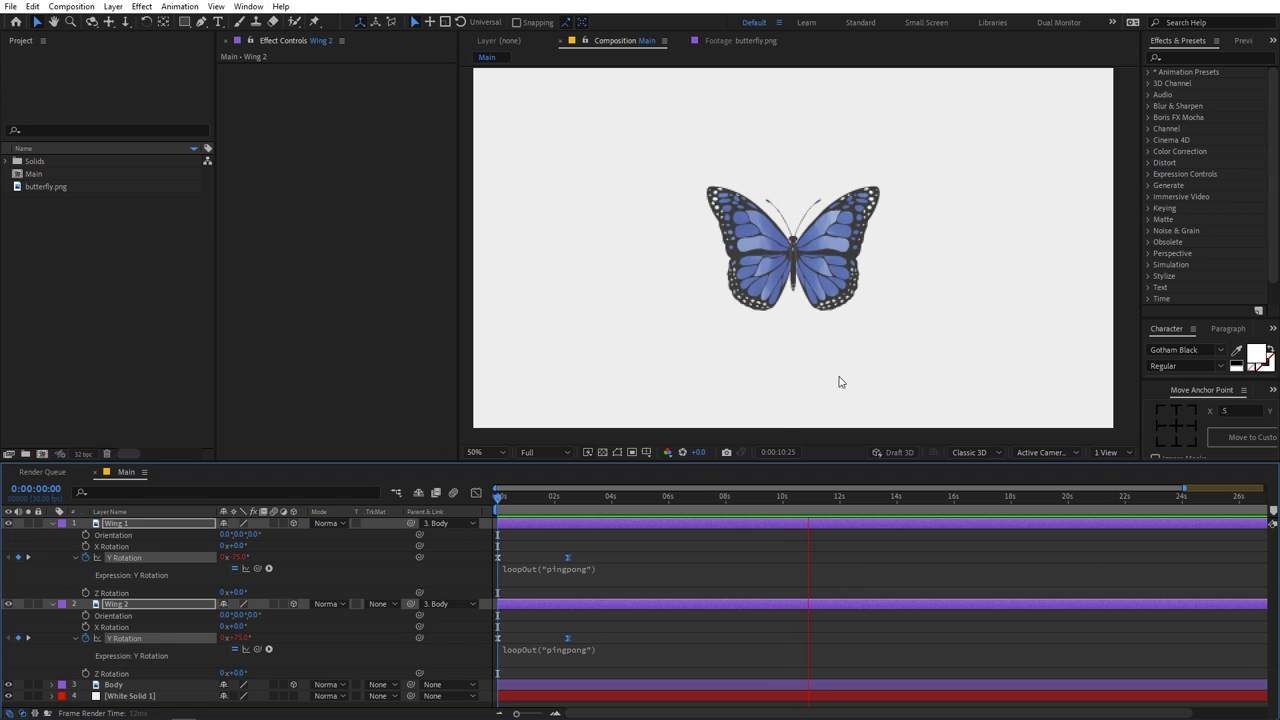
{"action": "left_click_drag", "start_coordinate": [565, 556], "coordinate": [509, 556]}
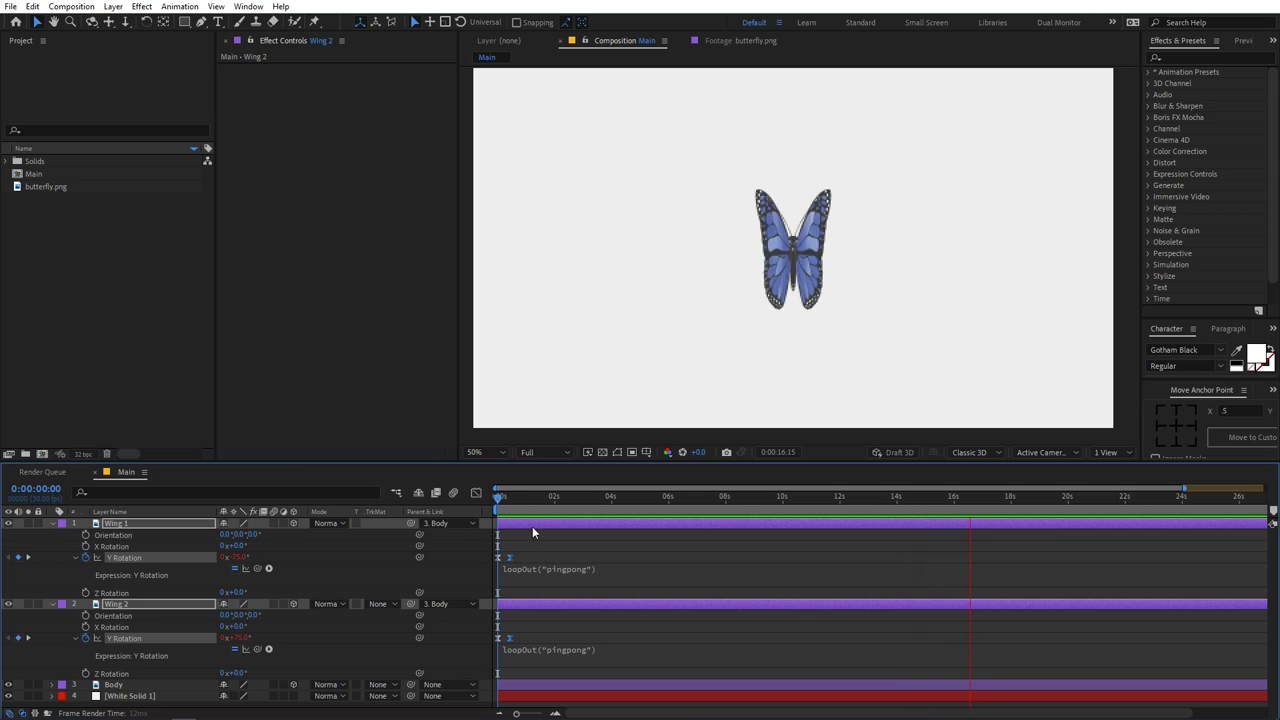
{"action": "key", "text": "space"}
{"action": "key", "text": "Home"}
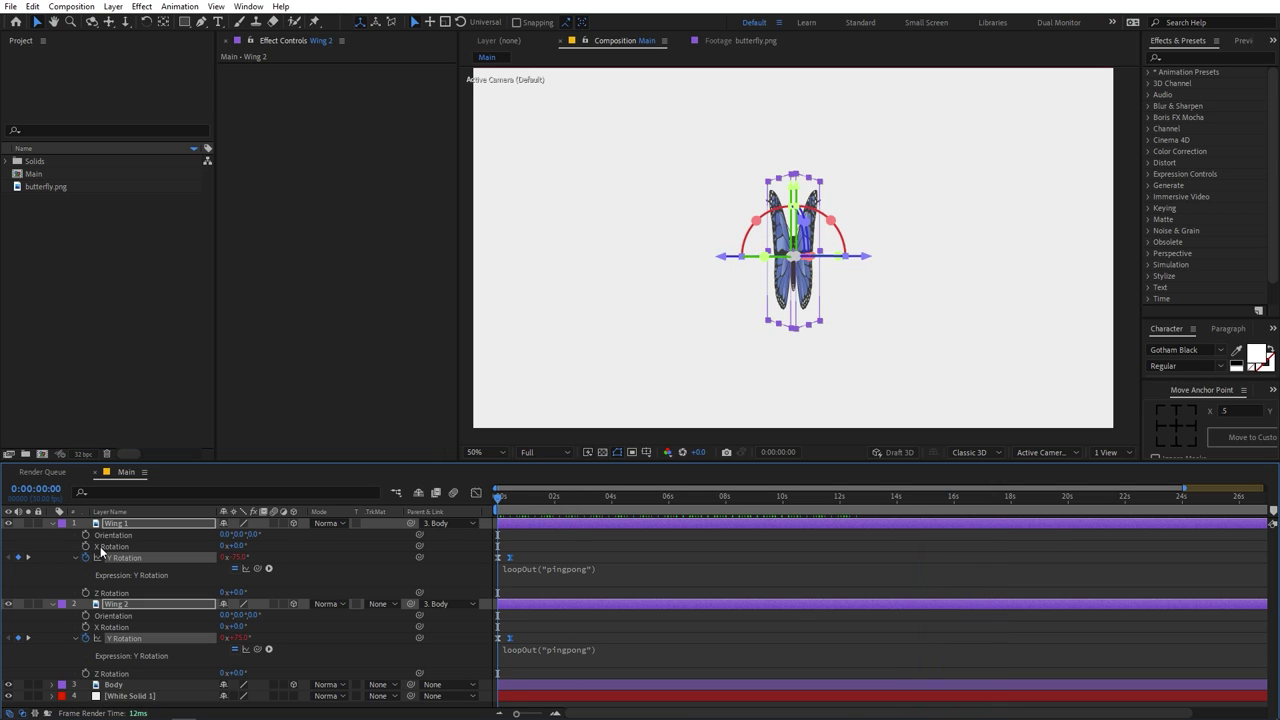
Collapse the properties of both wing layers and add a null object to the composition.
{"action": "left_click", "coordinate": [52, 523]}
{"action": "left_click", "coordinate": [190, 600]}
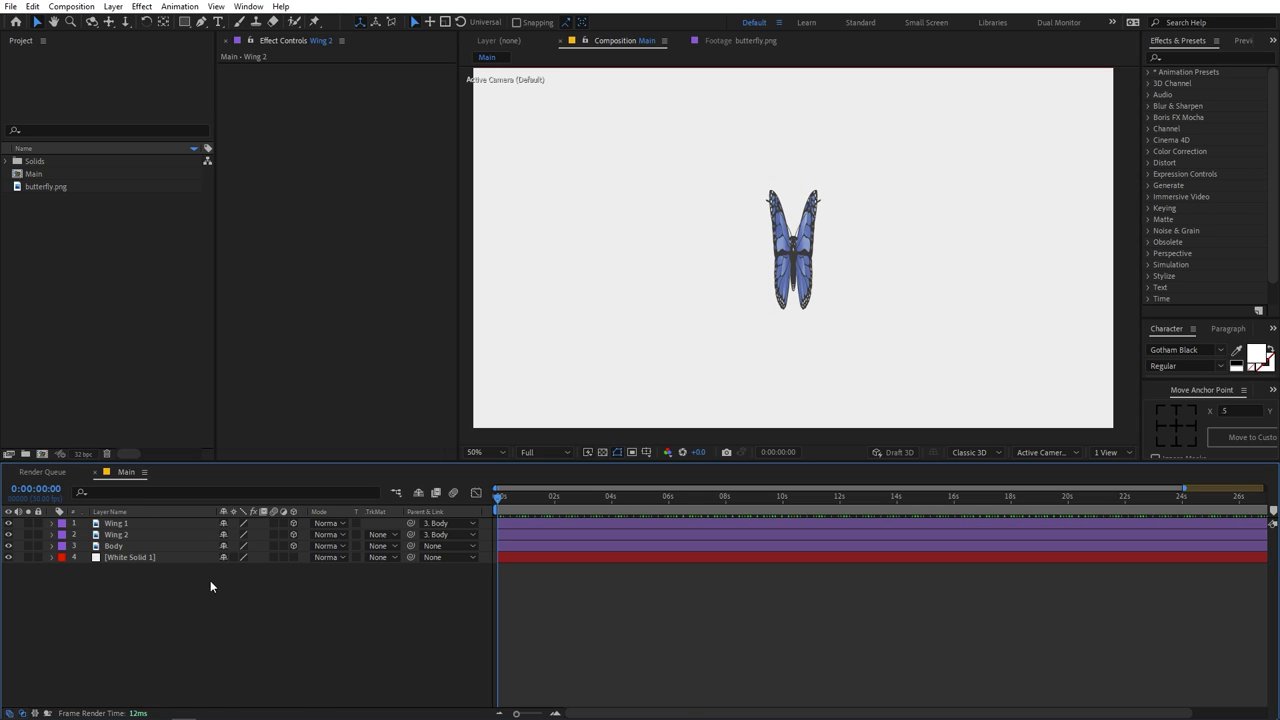
{"action": "right_click", "coordinate": [196, 649]}
{"action": "mouse_move", "coordinate": [268, 490]}
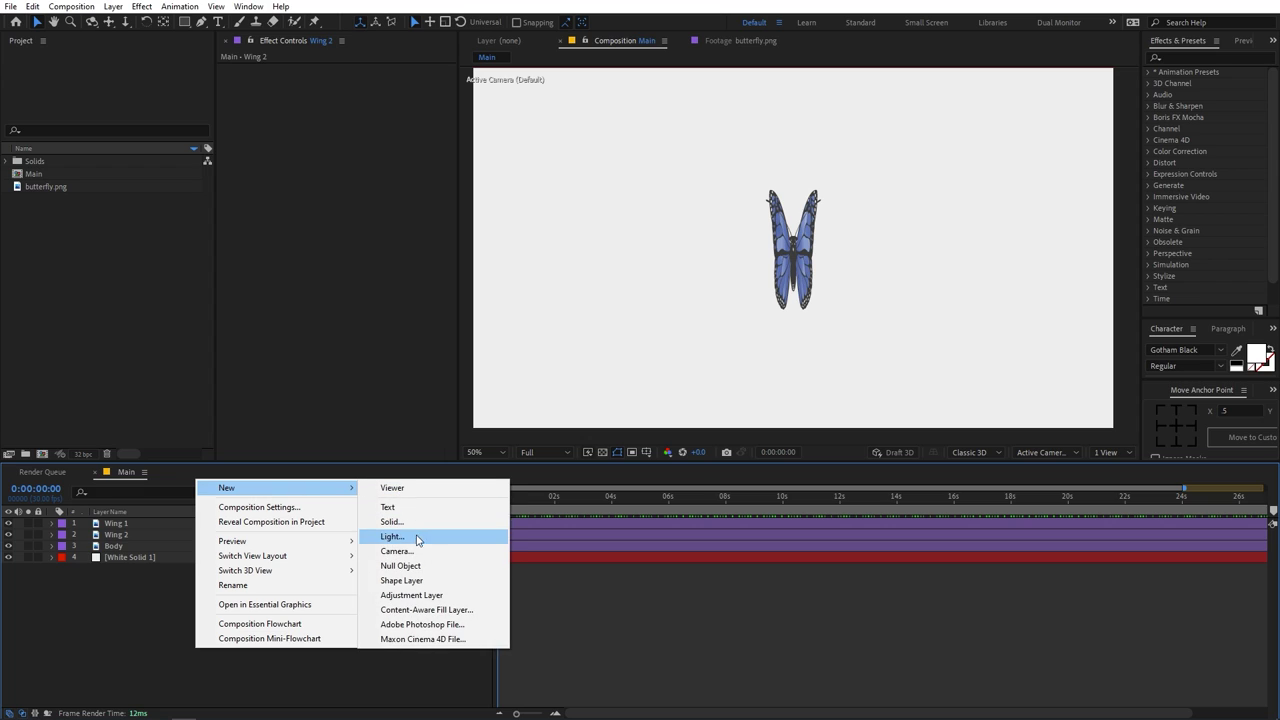
{"action": "left_click", "coordinate": [405, 565]}
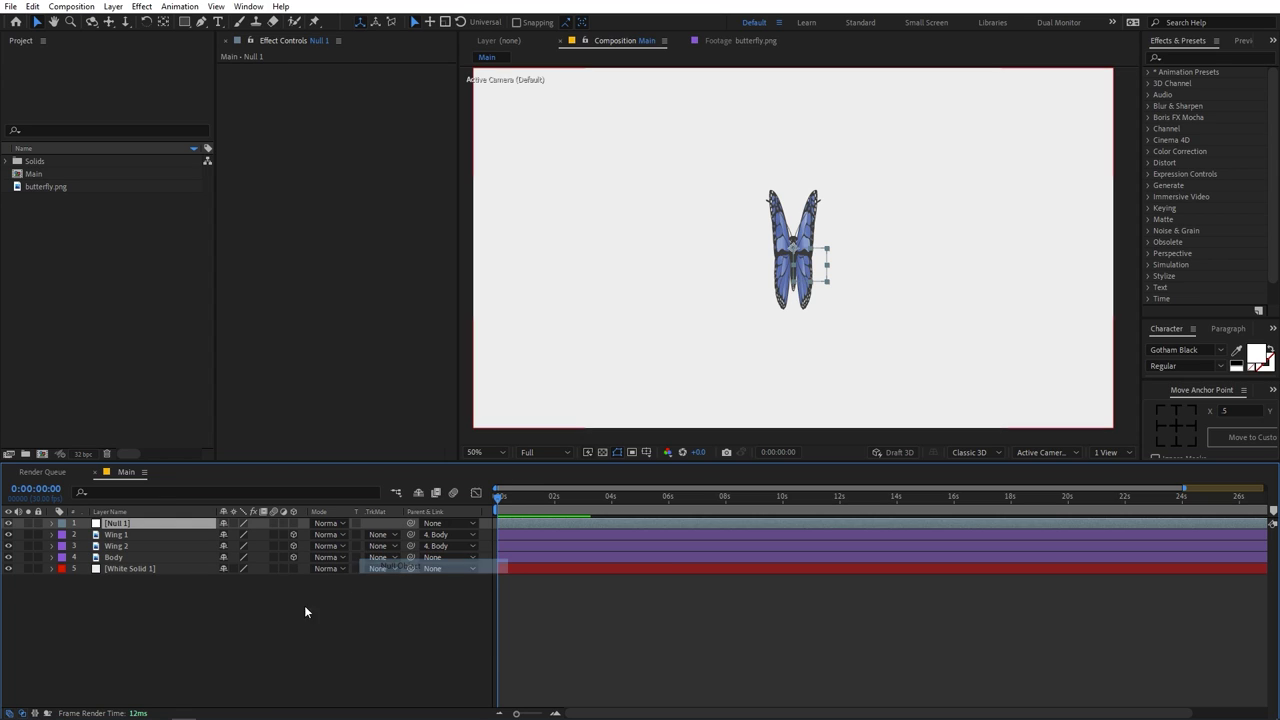
Parent the Body layer to Null 1 and make Null 1 a 3D layer.
{"action": "left_click", "coordinate": [126, 559]}
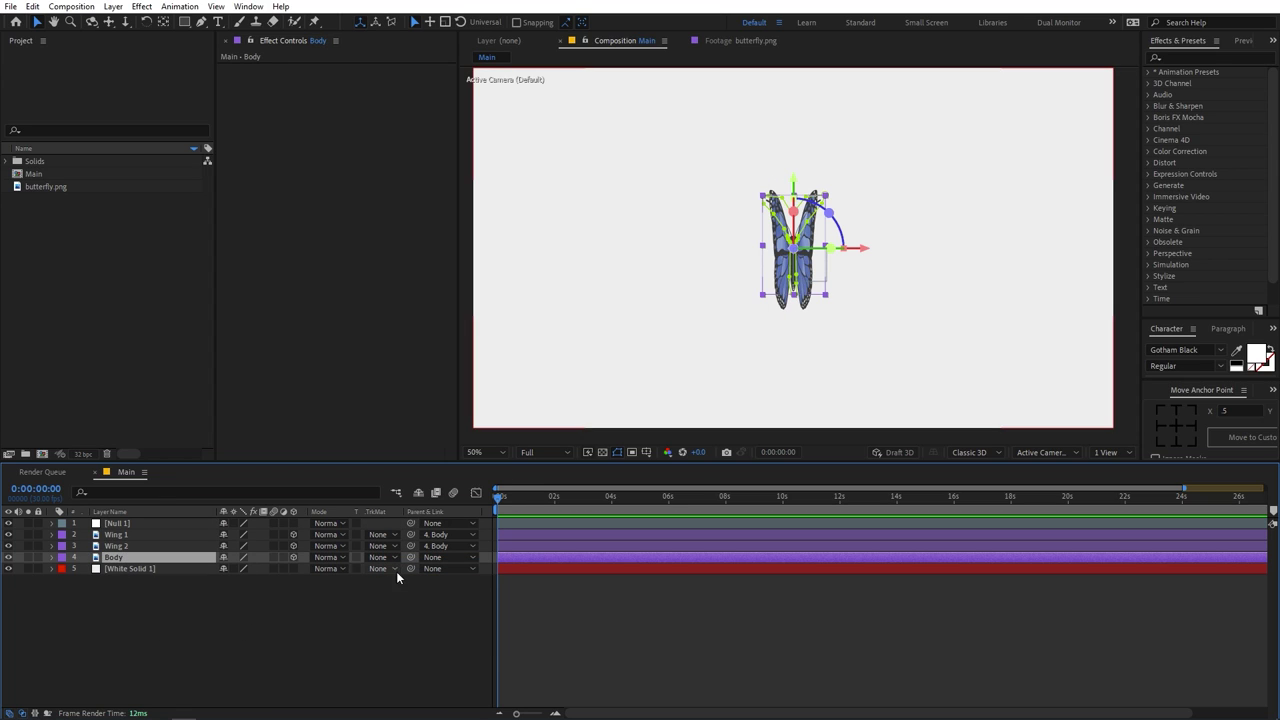
{"action": "left_click_drag", "start_coordinate": [410, 557], "coordinate": [120, 524]}
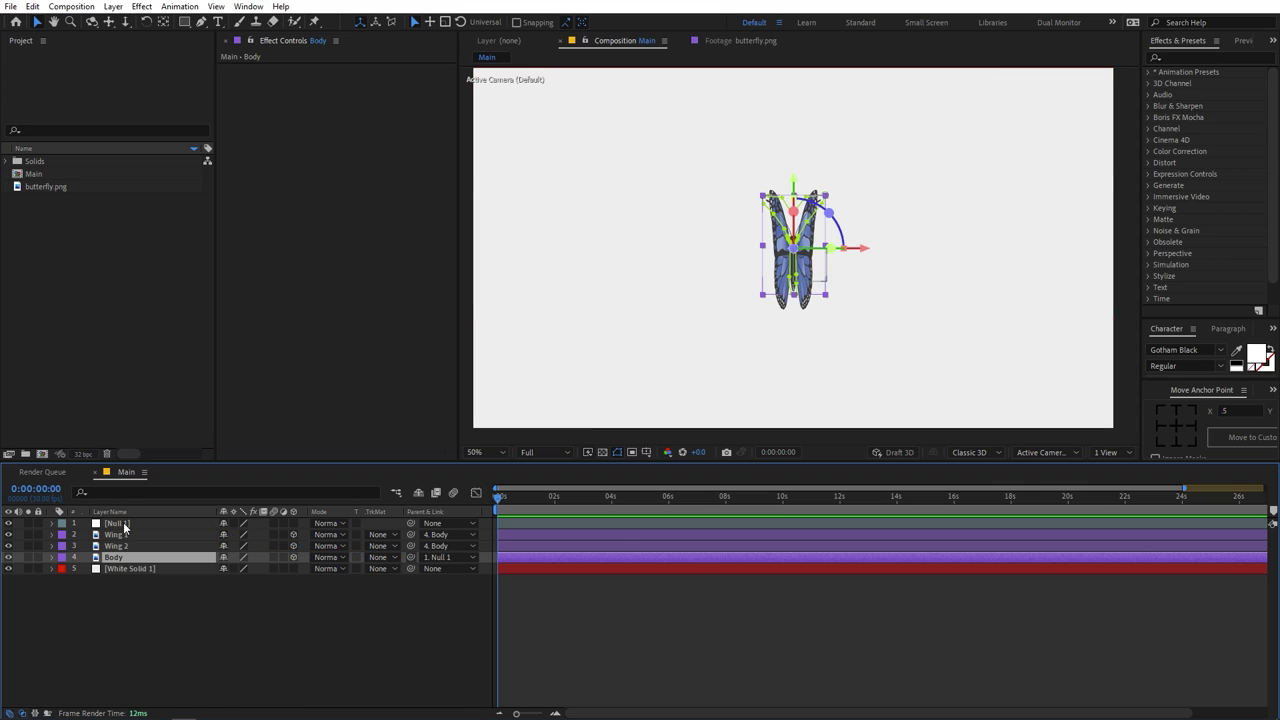
{"action": "left_click", "coordinate": [122, 525]}
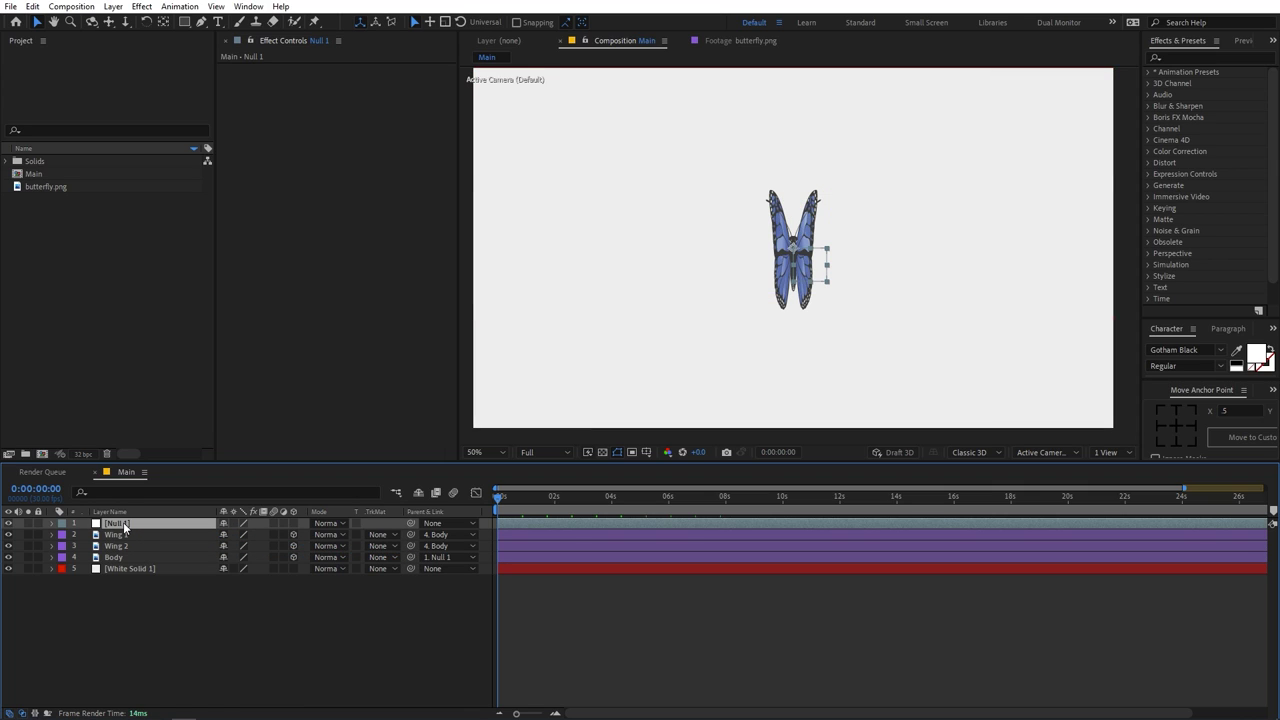
{"action": "left_click", "coordinate": [293, 523]}
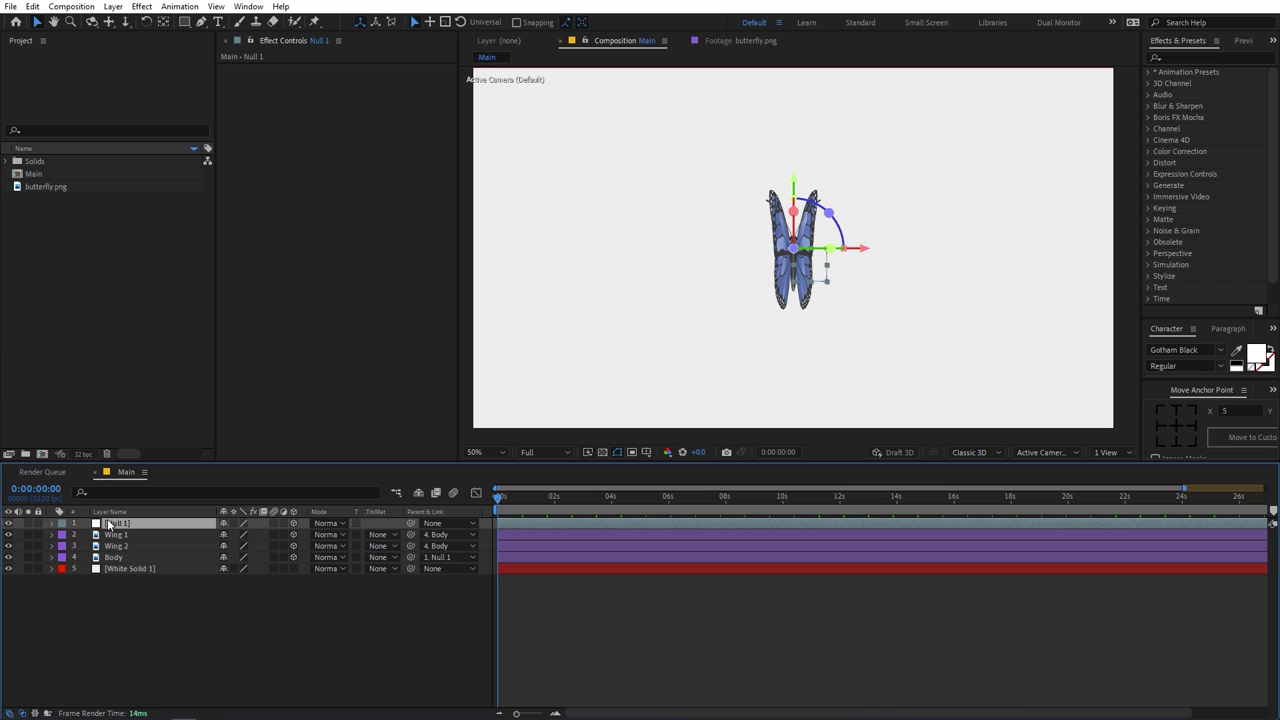
Rotate Null 1 to X 46°, Y 154° and Z -76° so the butterfly is seen at an angle.
{"action": "key", "text": "r"}
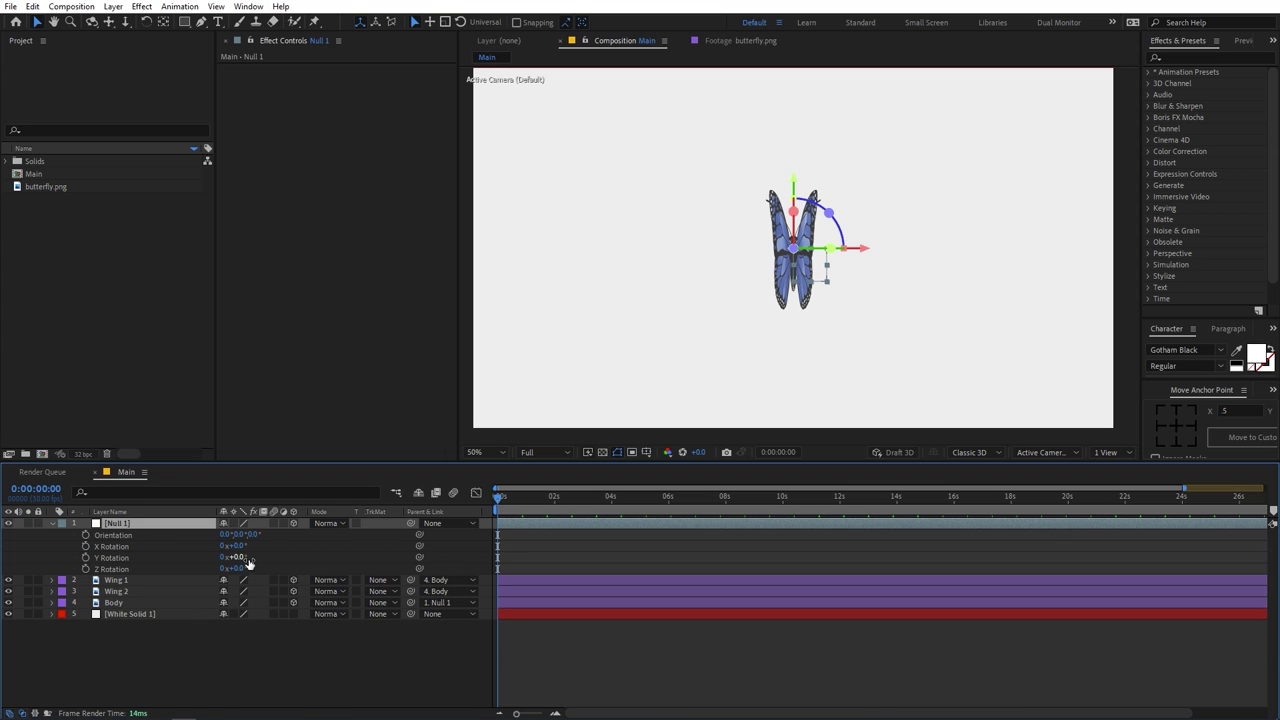
{"action": "mouse_move", "coordinate": [248, 563]}
{"action": "left_mouse_down"}
{"action": "mouse_move", "coordinate": [280, 559]}
{"action": "mouse_move", "coordinate": [201, 549]}
{"action": "mouse_move", "coordinate": [234, 548]}
{"action": "mouse_move", "coordinate": [180, 568]}
{"action": "mouse_move", "coordinate": [345, 570]}
{"action": "mouse_move", "coordinate": [285, 550]}
{"action": "mouse_move", "coordinate": [233, 567]}
{"action": "left_mouse_up"}
{"action": "key", "text": "ctrl+z"}
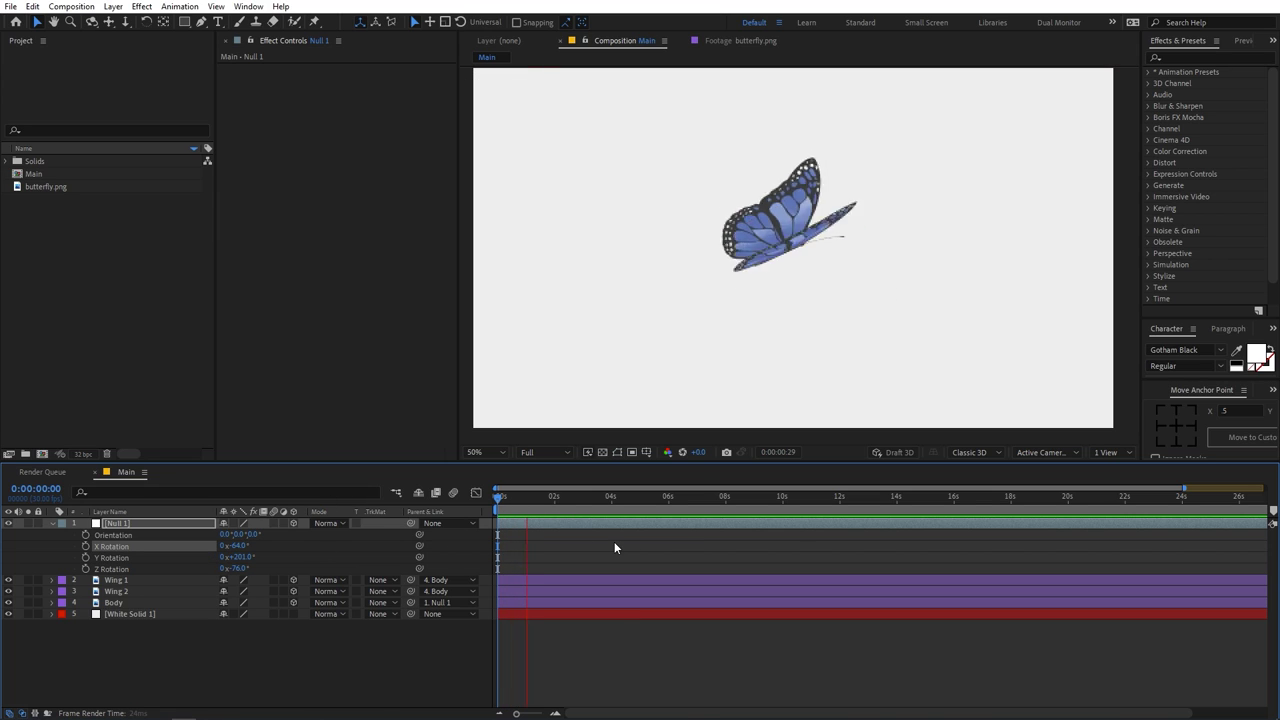
{"action": "left_click_drag", "start_coordinate": [235, 546], "coordinate": [311, 578]}
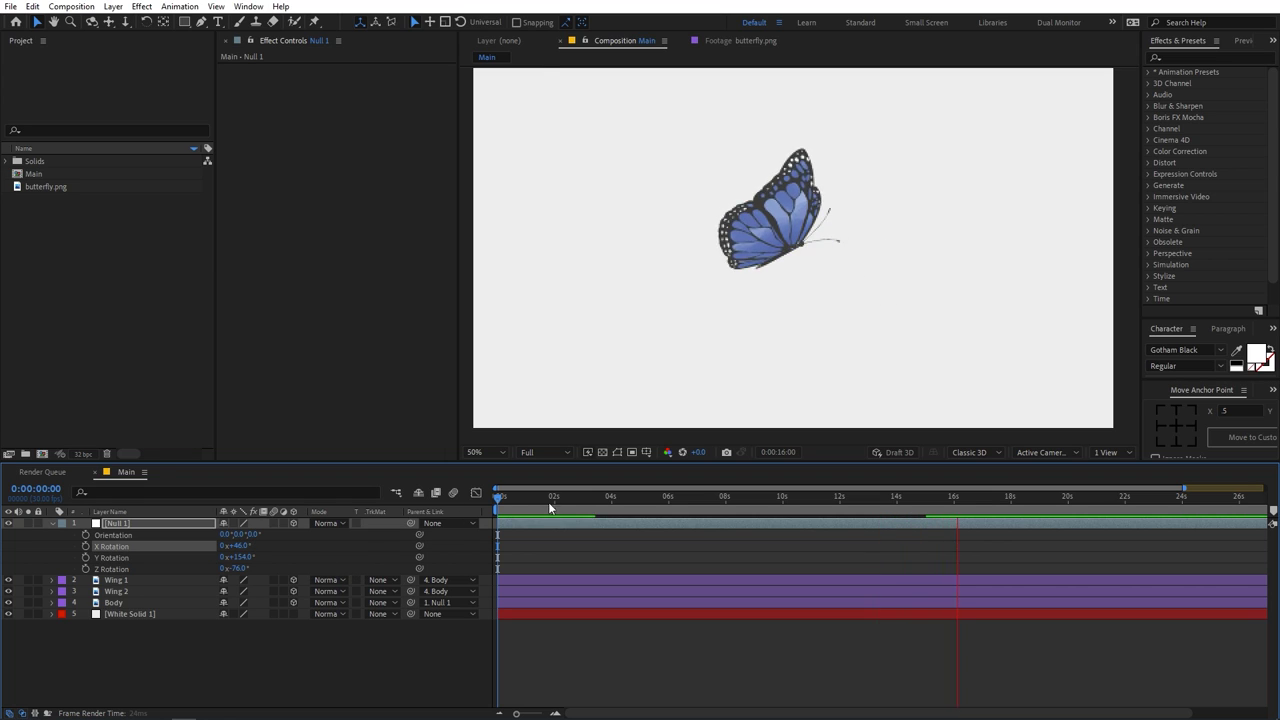
Keyframe Null 1's Position at 0 s and move it past the frame's lower-left corner, to about -135, 1135, -152.
{"action": "left_click", "coordinate": [132, 526]}
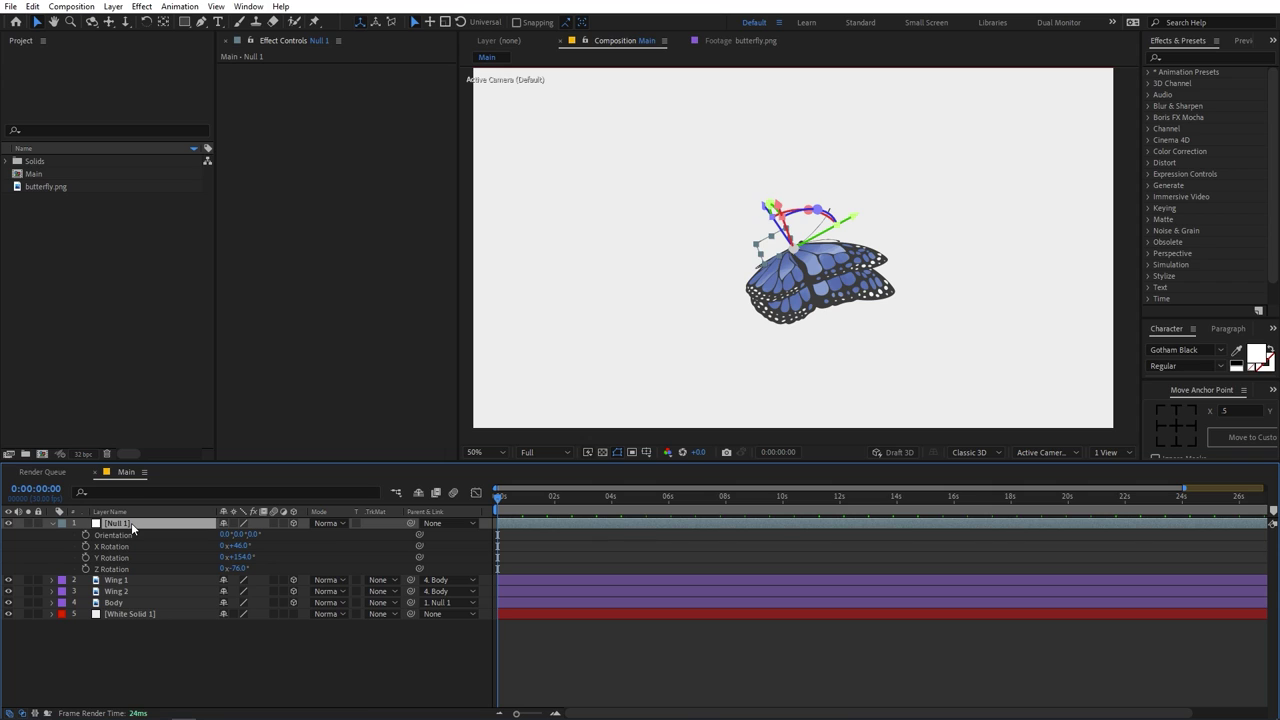
{"action": "key", "text": "p"}
{"action": "left_click", "coordinate": [85, 535]}
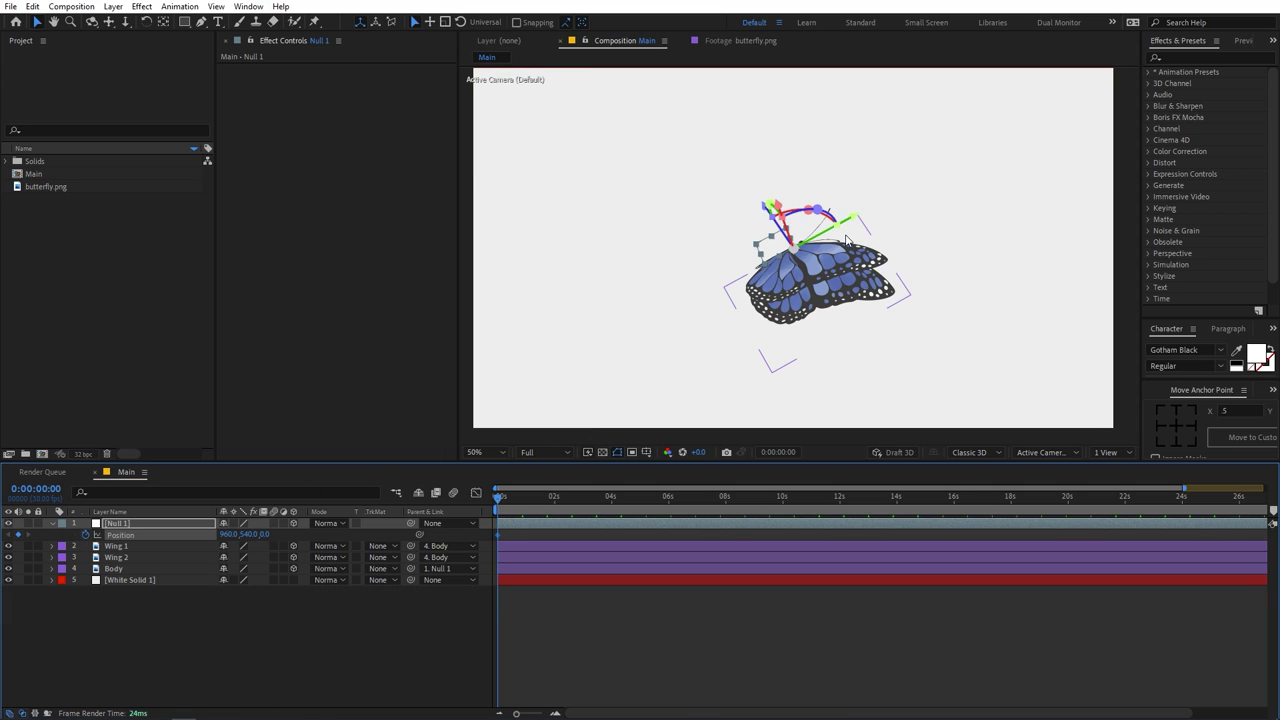
{"action": "left_click_drag", "start_coordinate": [851, 216], "coordinate": [441, 399]}
At 2 s, move Null 1 beyond the frame's upper-right corner to keyframe the end of the flight.
{"action": "left_click_drag", "start_coordinate": [497, 500], "coordinate": [554, 502]}
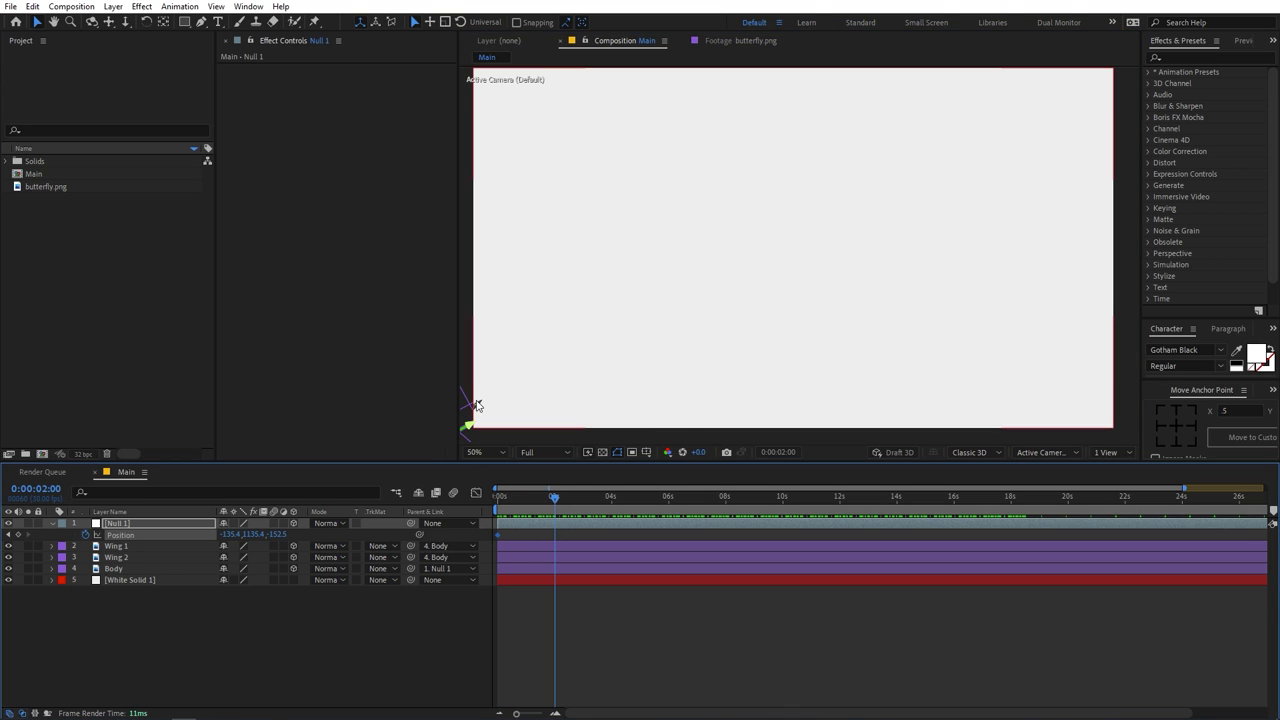
{"action": "key", "text": "comma"}
{"action": "left_click_drag", "start_coordinate": [635, 349], "coordinate": [1027, 127]}
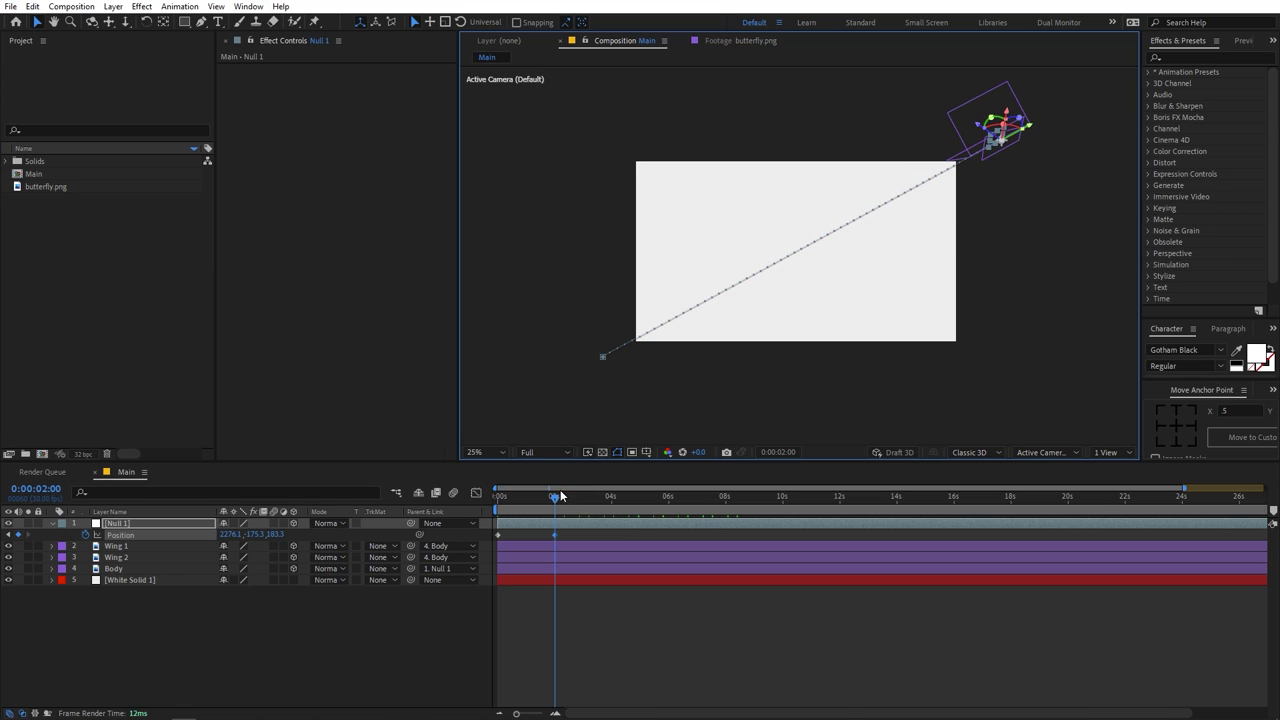
Preview the flight, slow it by moving Null 1's end Position keyframe to just before 4 s, and play it again.
{"action": "key", "text": "Home"}
{"action": "key", "text": "period"}
{"action": "key", "text": "space"}
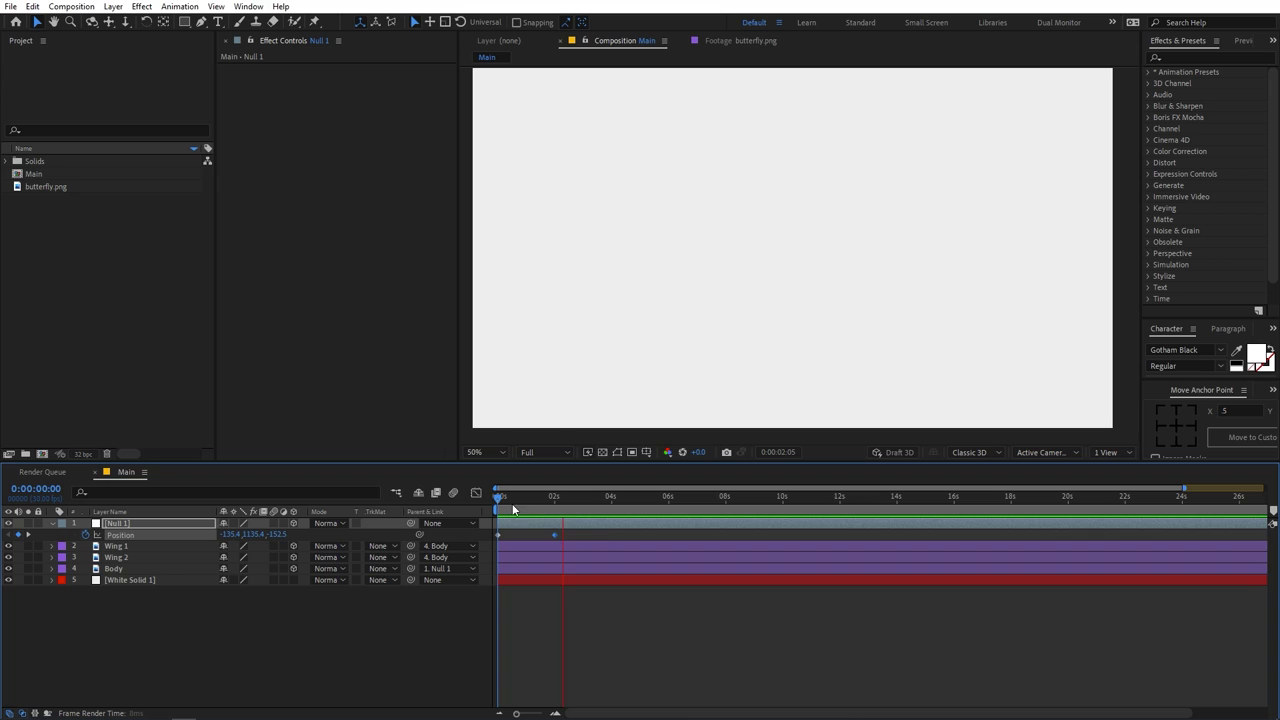
{"action": "key", "text": "space"}
{"action": "left_click", "coordinate": [554, 533]}
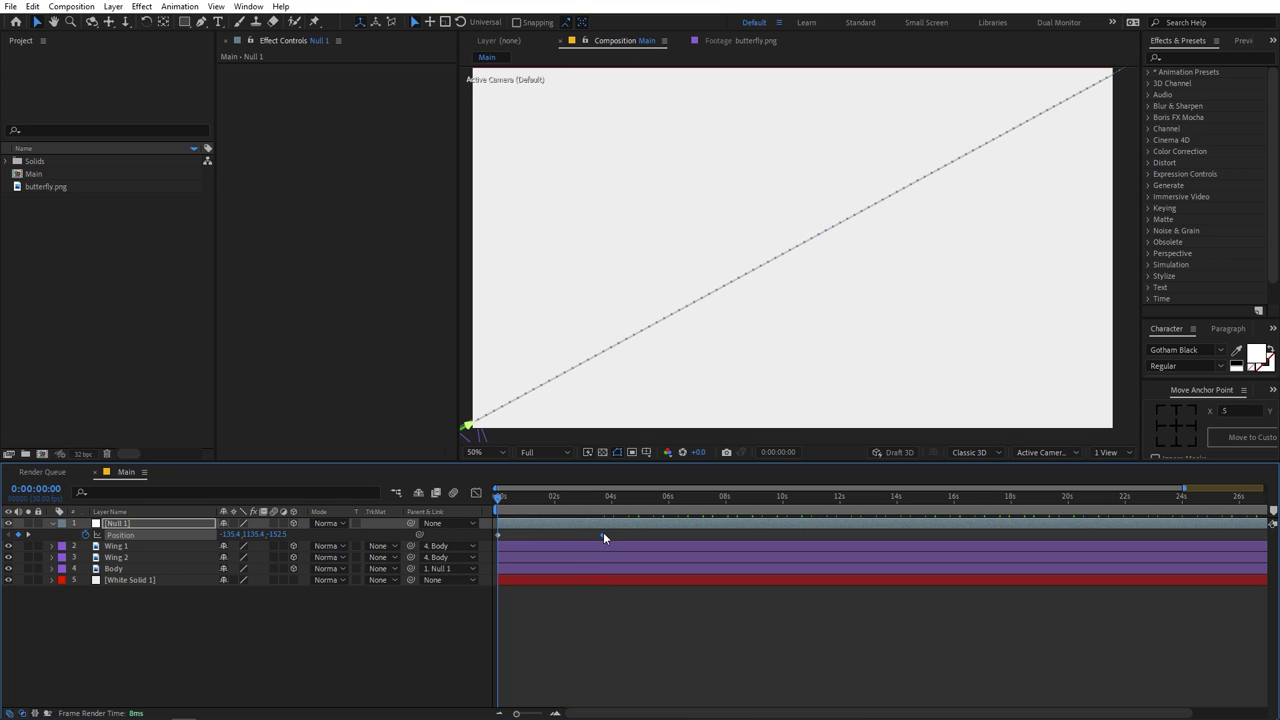
{"action": "key", "text": "space"}
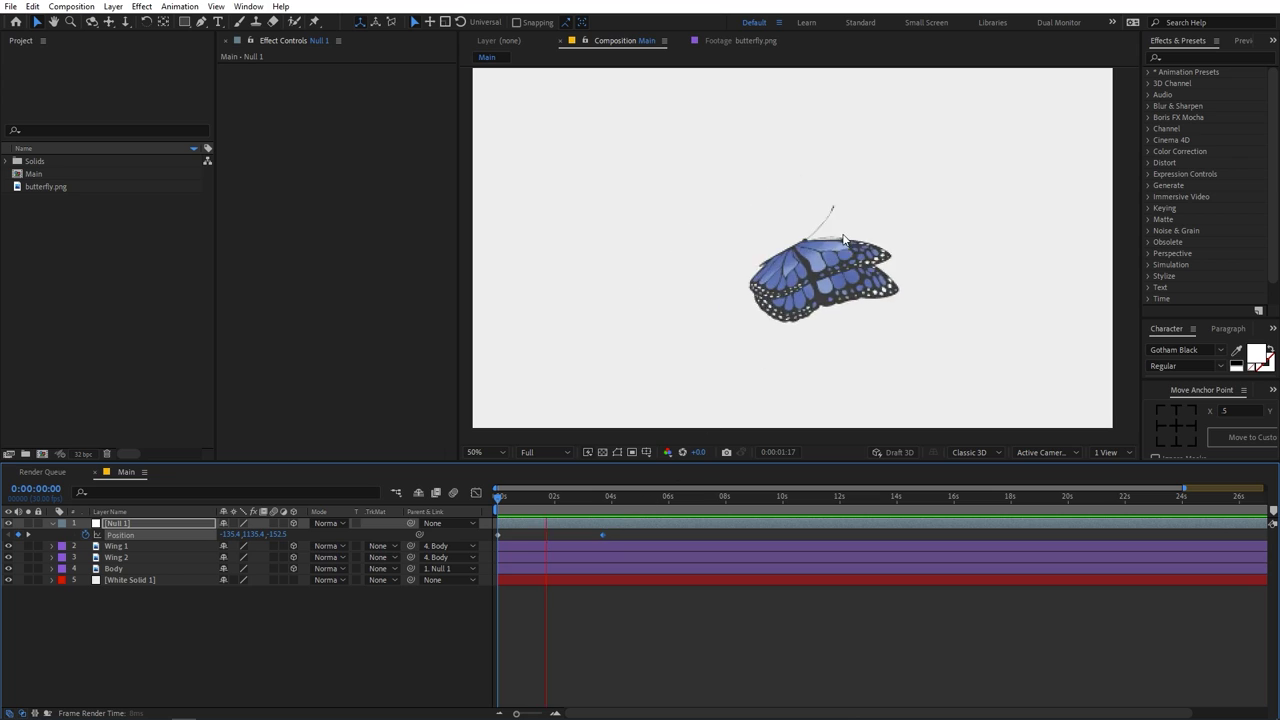
{"action": "key", "text": "space"}
Add a point midway along Null 1's motion path with the Pen tool and pull its handles into an S-shaped curve.
{"action": "left_click_drag", "start_coordinate": [576, 500], "coordinate": [548, 505]}
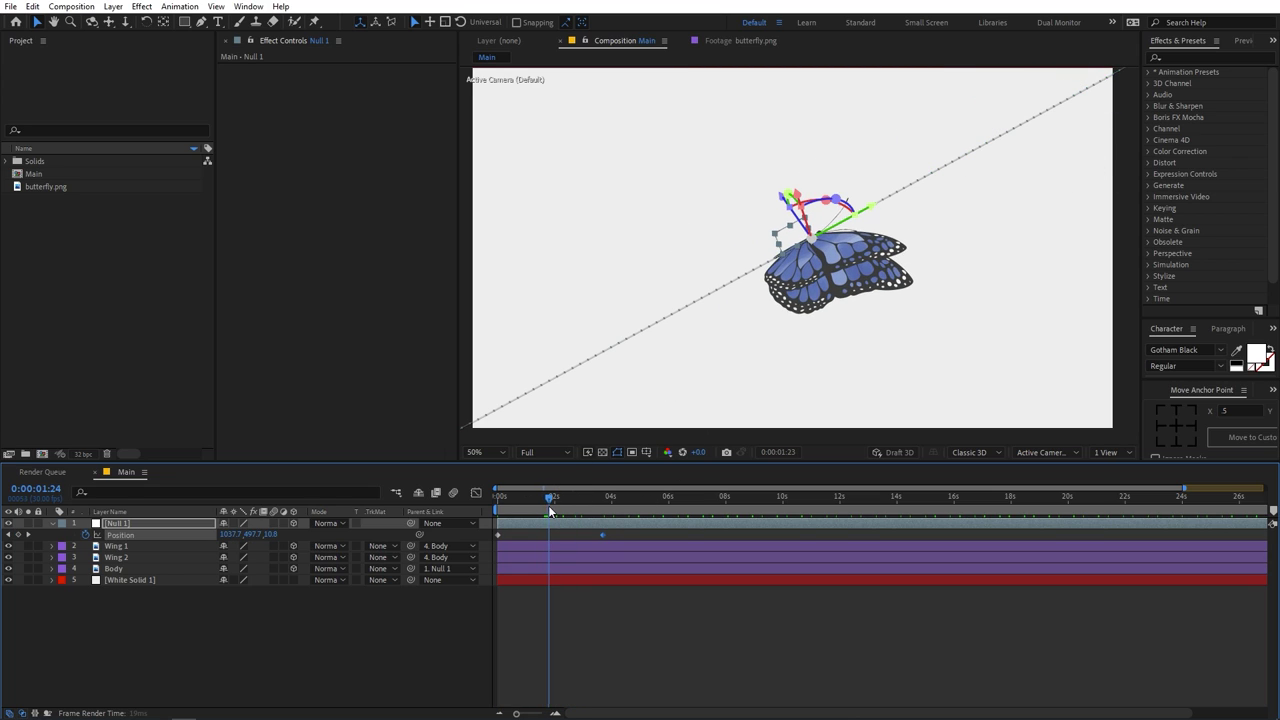
{"action": "left_click", "coordinate": [201, 22]}
{"action": "left_click", "coordinate": [778, 260]}
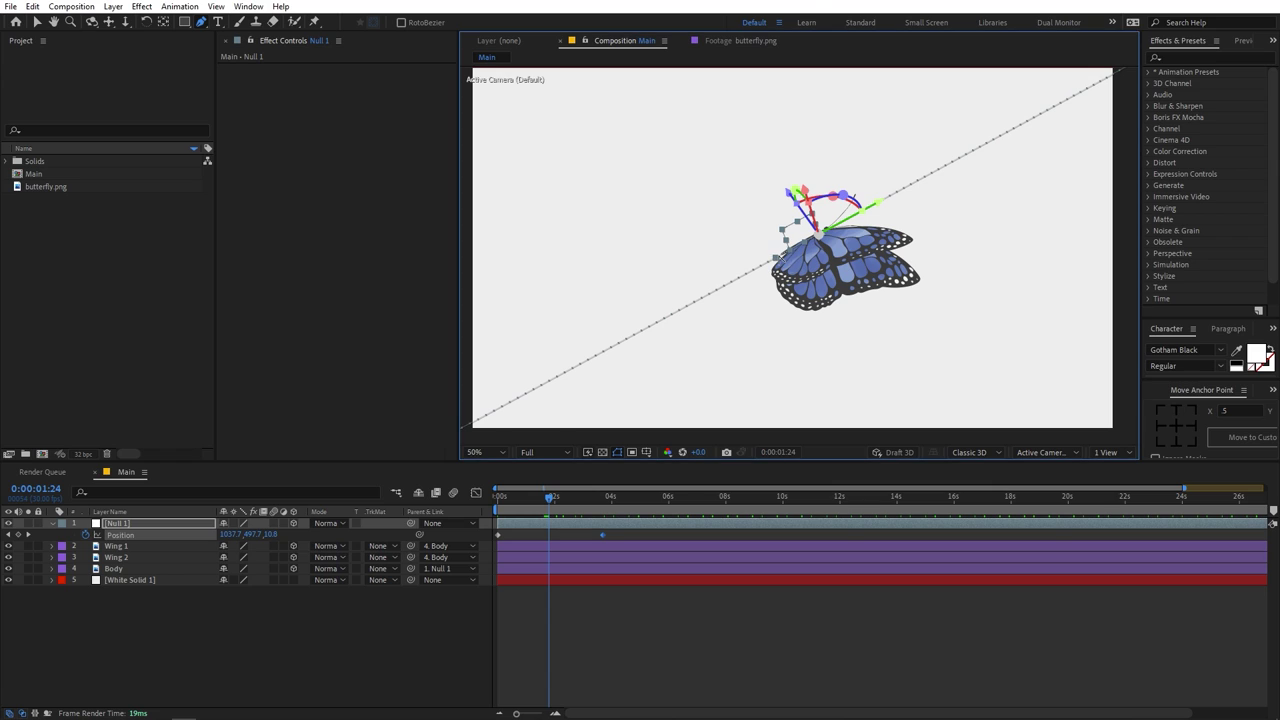
{"action": "left_click_drag", "start_coordinate": [790, 284], "coordinate": [1001, 363]}
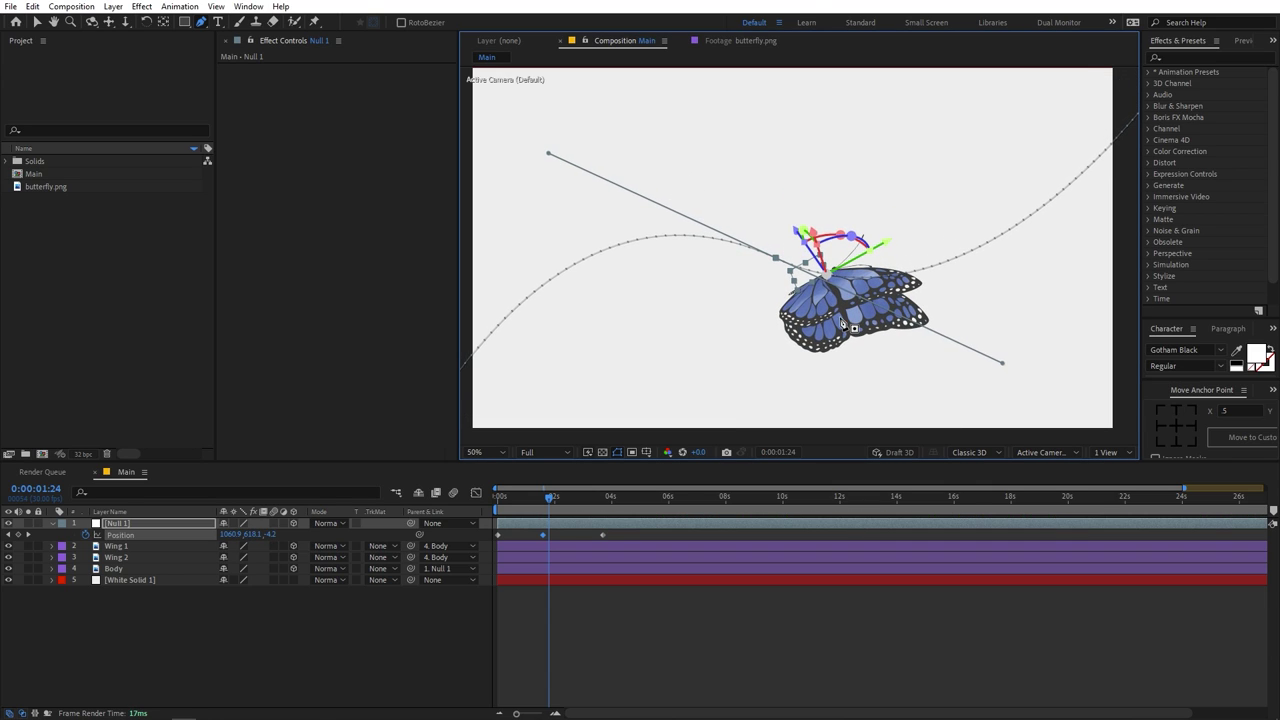
Collapse Null 1's properties, play the curved flight from the start, and park the time at 0:00:01:15.
{"action": "scroll", "coordinate": [845, 320], "scroll_direction": "down", "scroll_amount": 2}
{"action": "left_click_drag", "start_coordinate": [547, 501], "coordinate": [384, 508]}
{"action": "key", "text": "u"}
{"action": "key", "text": "space"}
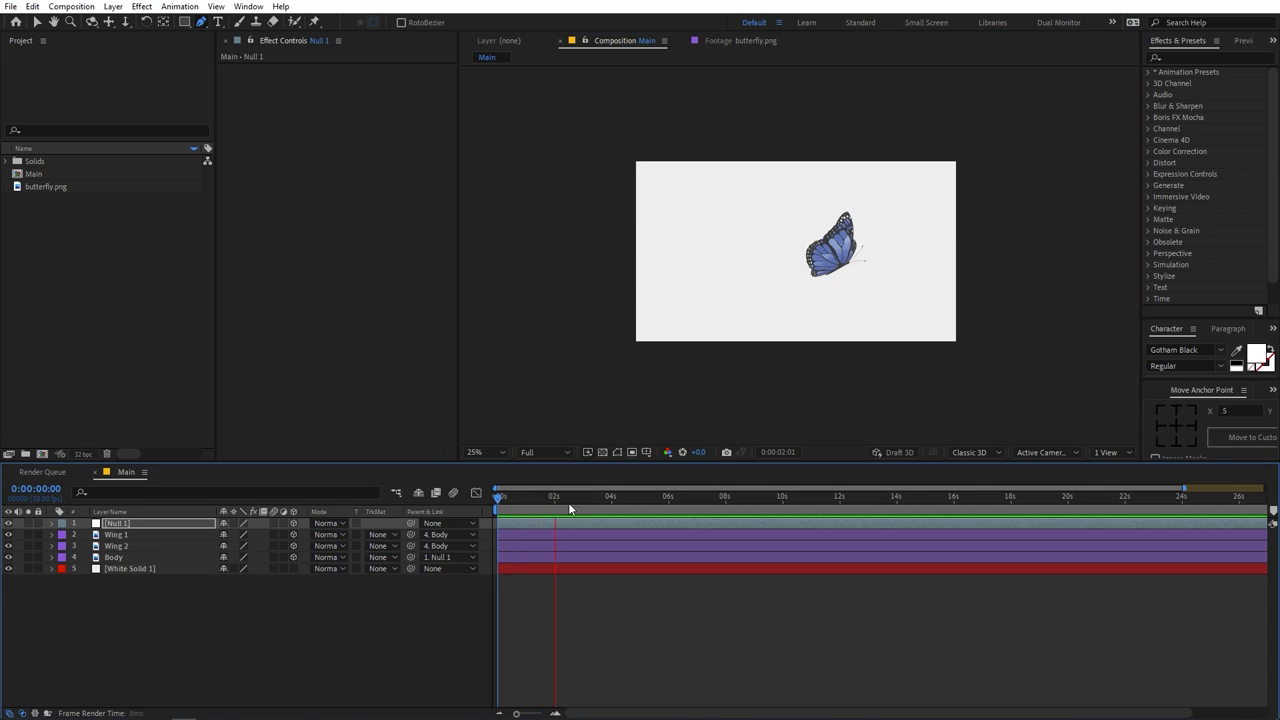
{"action": "left_click_drag", "start_coordinate": [587, 499], "coordinate": [543, 516]}
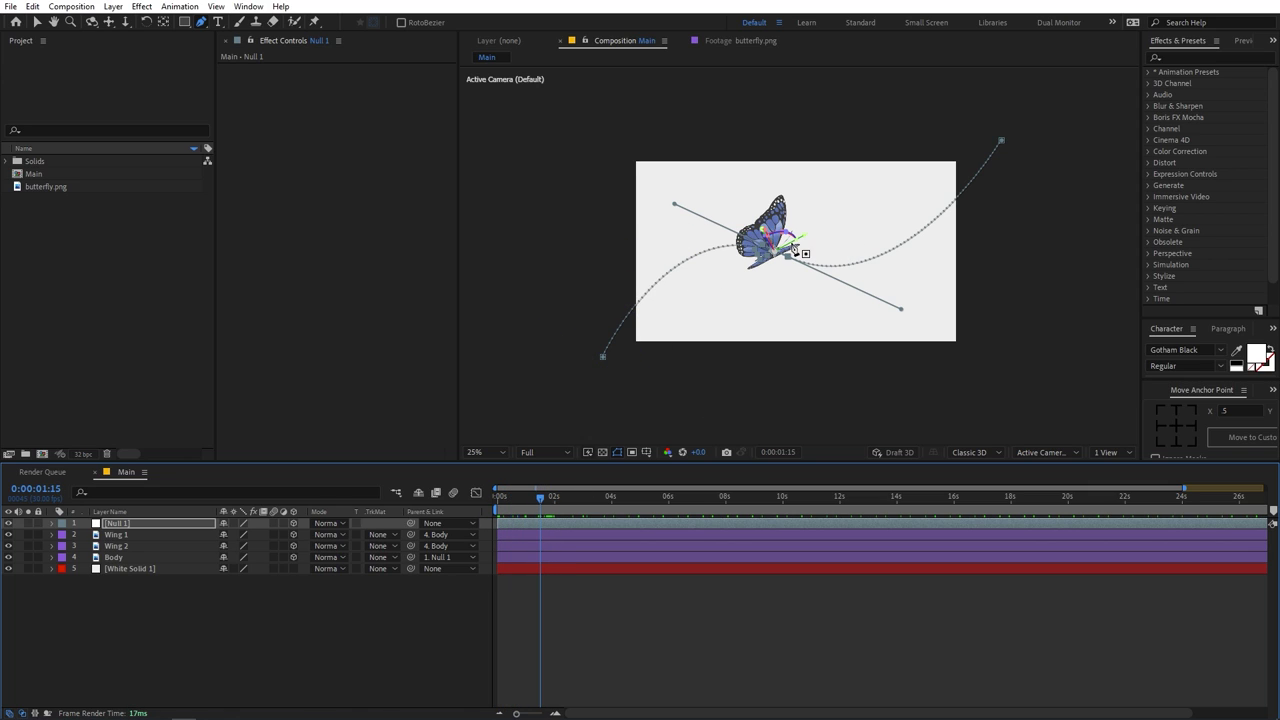
Set Null 1's auto-orientation to Orient Along Path.
{"action": "key", "text": "."}
{"action": "left_click", "coordinate": [115, 527]}
{"action": "right_click", "coordinate": [116, 530]}
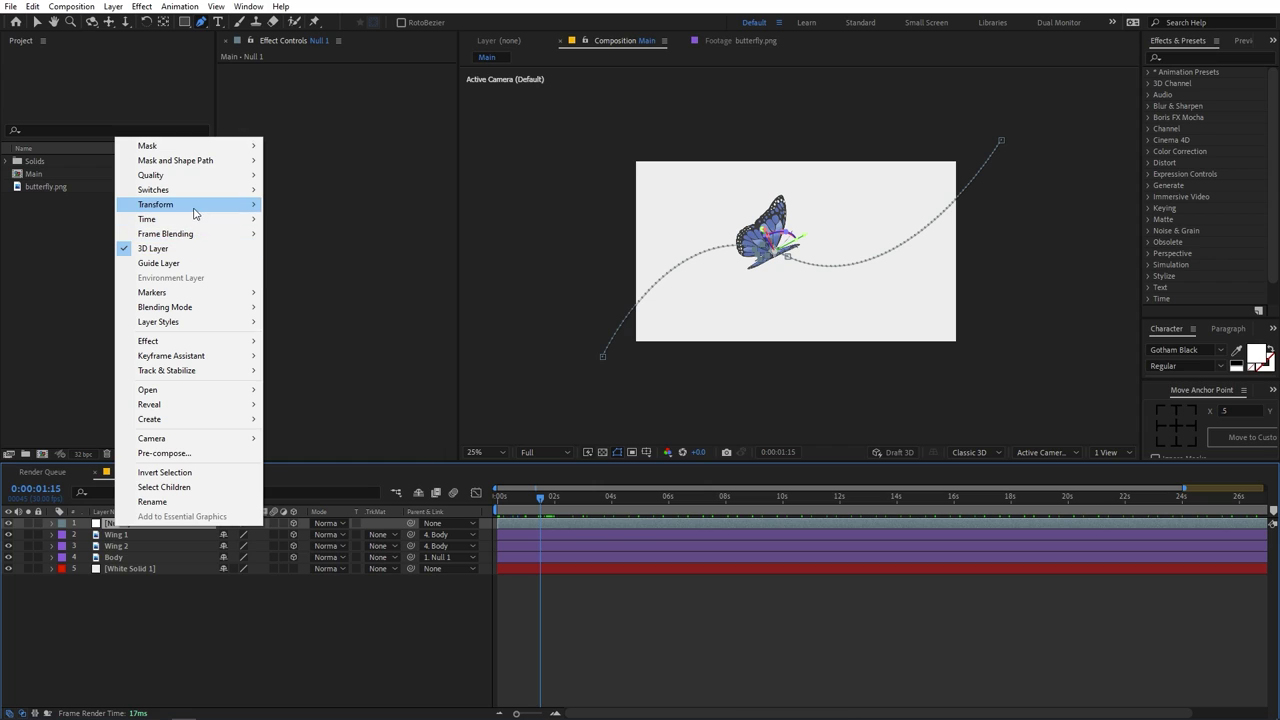
{"action": "mouse_move", "coordinate": [195, 206]}
{"action": "left_click", "coordinate": [307, 428]}
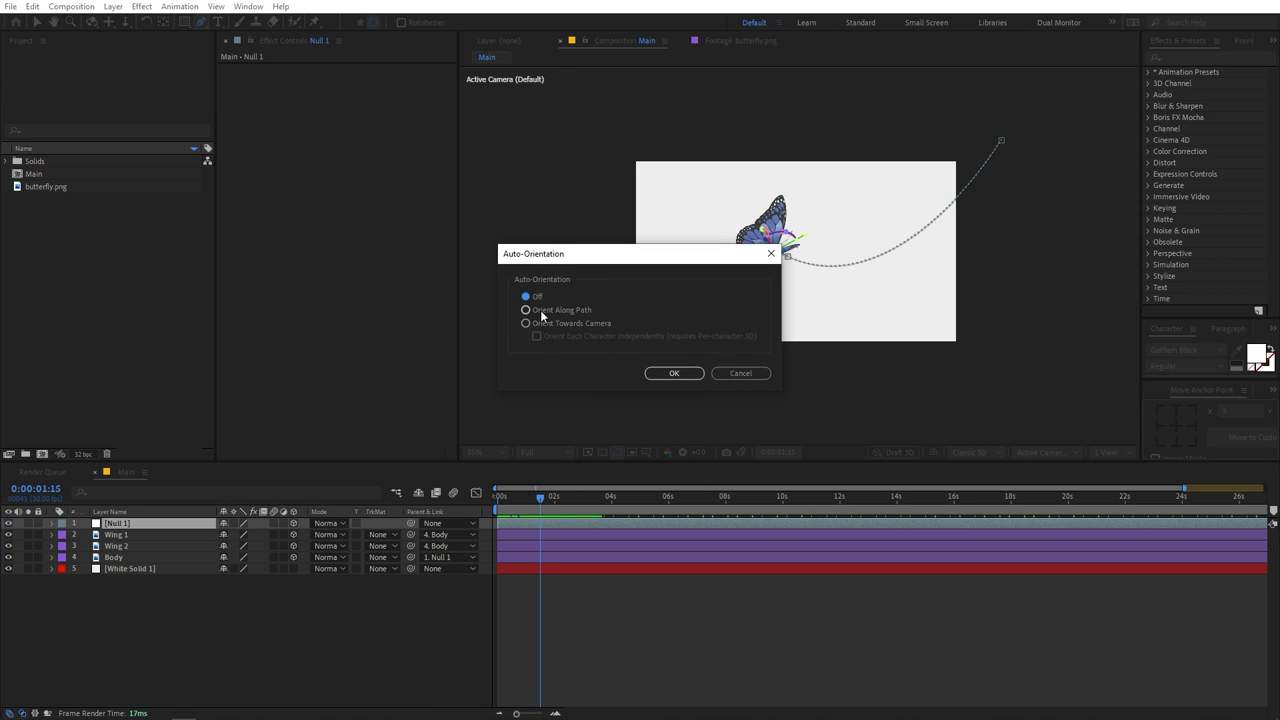
{"action": "left_click", "coordinate": [669, 373]}
Correct Null 1's rotation to X 83°, Y 164° and Z -182° so the butterfly faces along the path.
{"action": "key", "text": "period"}
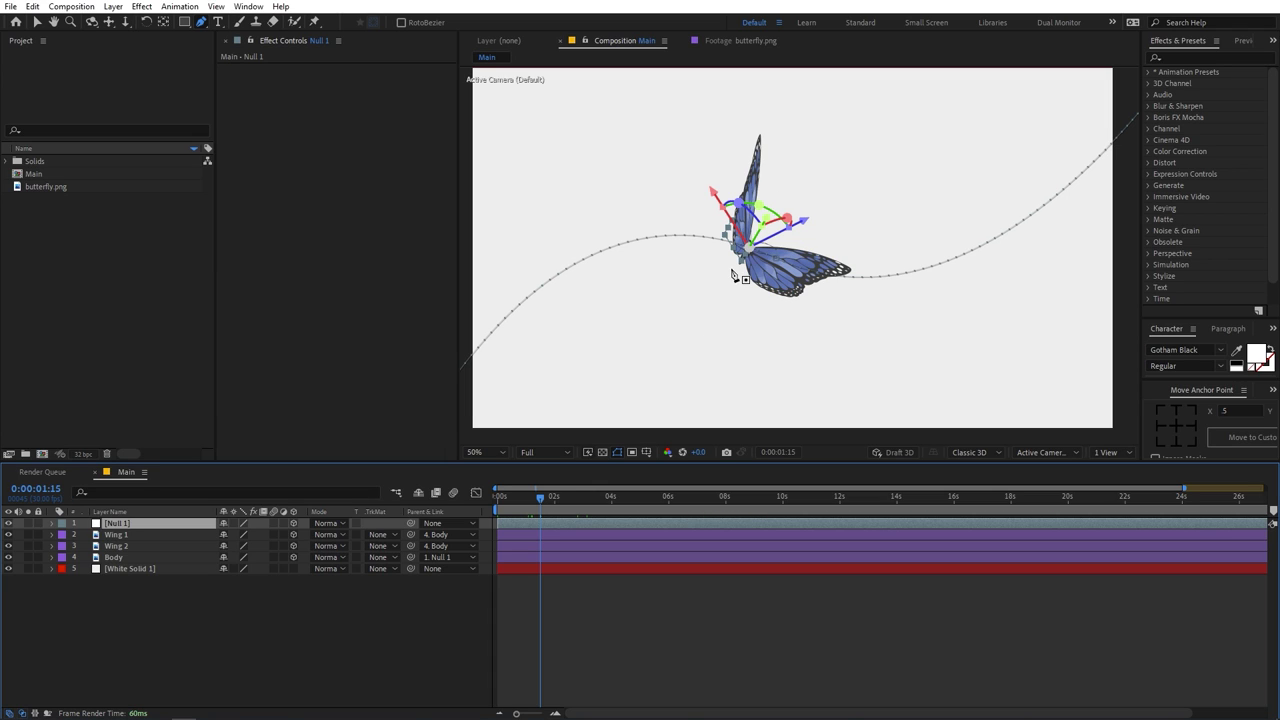
{"action": "key", "text": "comma"}
{"action": "key", "text": "period"}
{"action": "key", "text": "r"}
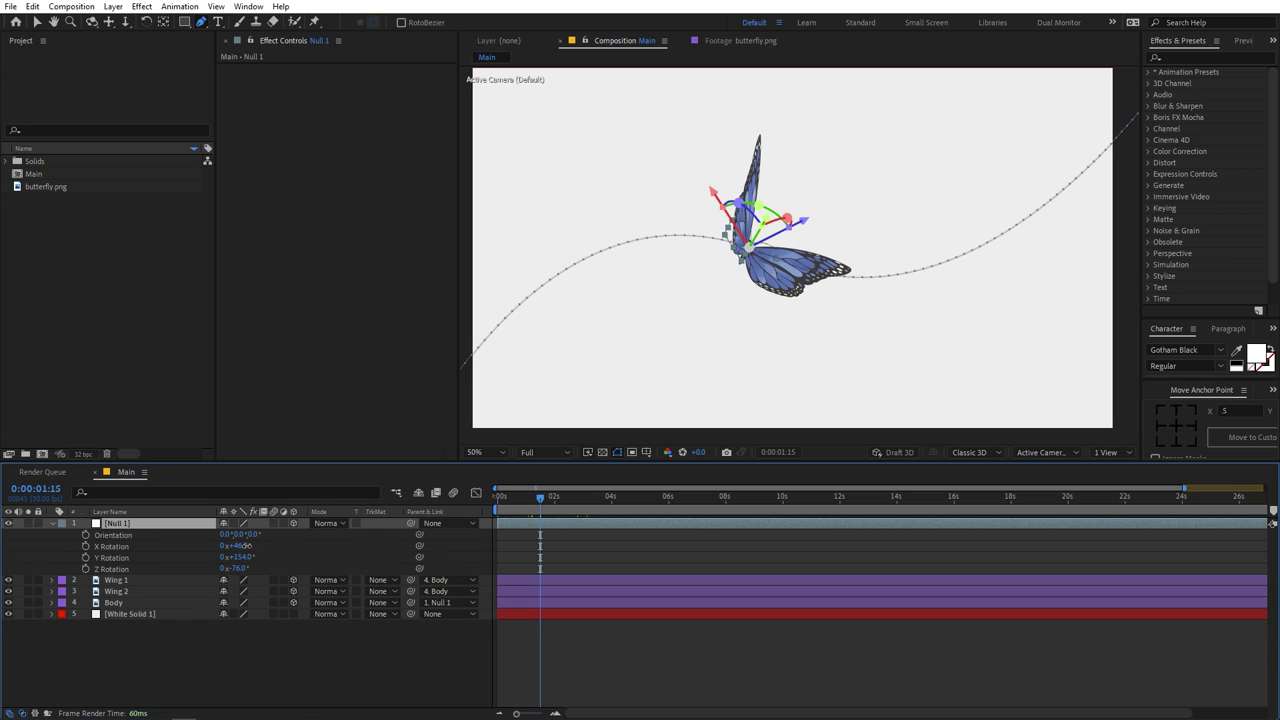
{"action": "left_click_drag", "start_coordinate": [245, 545], "coordinate": [182, 580]}
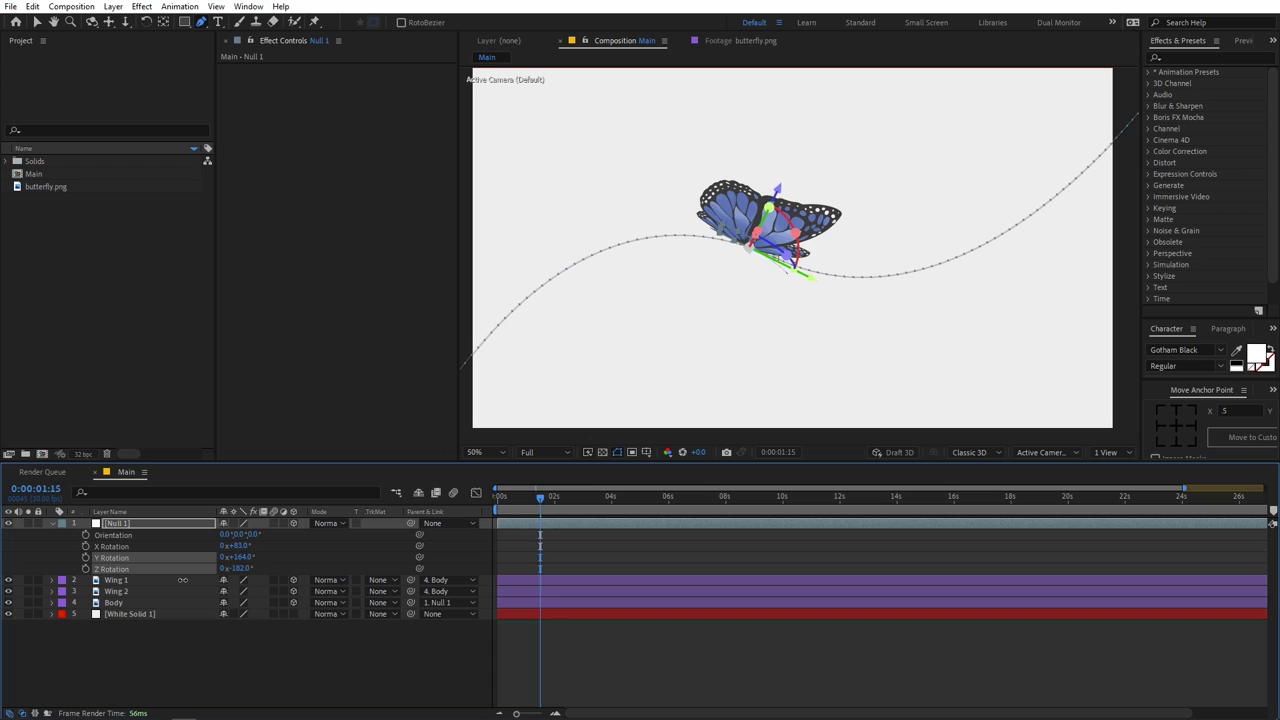
Play the path-oriented flight twice from the start with the whole frame in view to check the butterfly's heading.
{"action": "left_click", "coordinate": [623, 534]}
{"action": "scroll", "coordinate": [817, 300], "scroll_direction": "down", "scroll_amount": 2}
{"action": "left_click_drag", "start_coordinate": [528, 492], "coordinate": [287, 520]}
{"action": "key", "text": "space"}
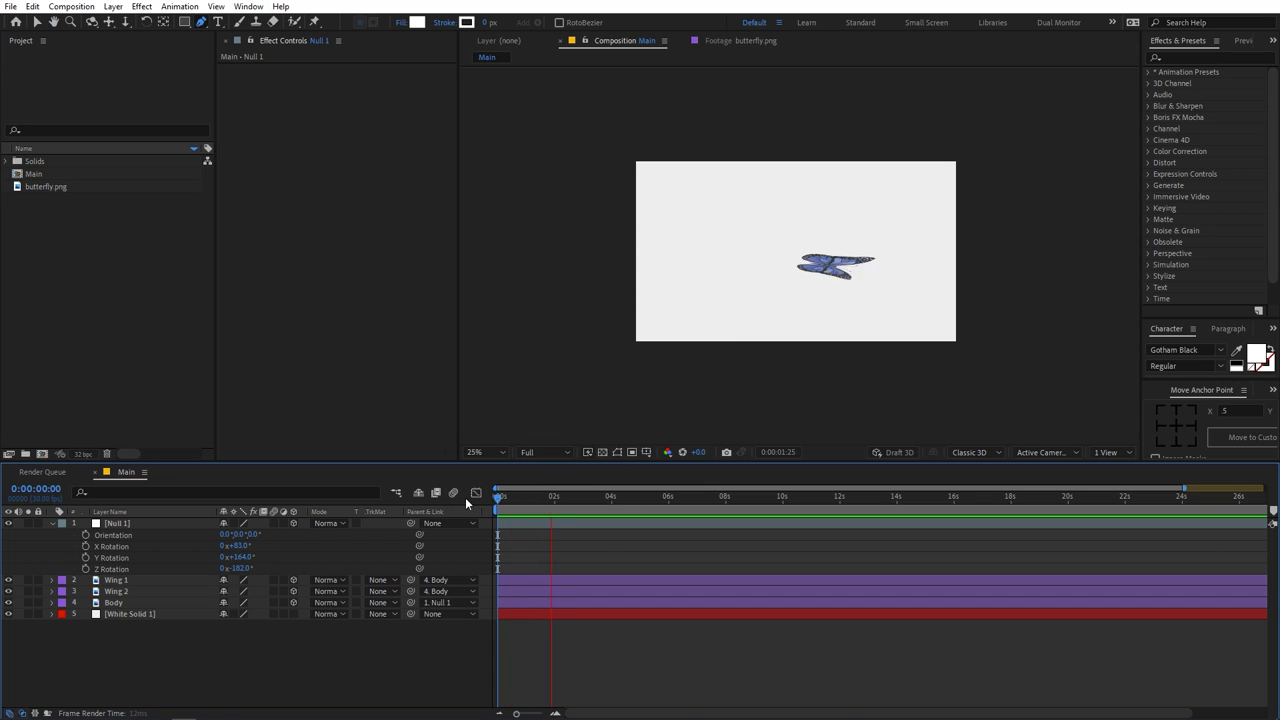
{"action": "key", "text": "space"}
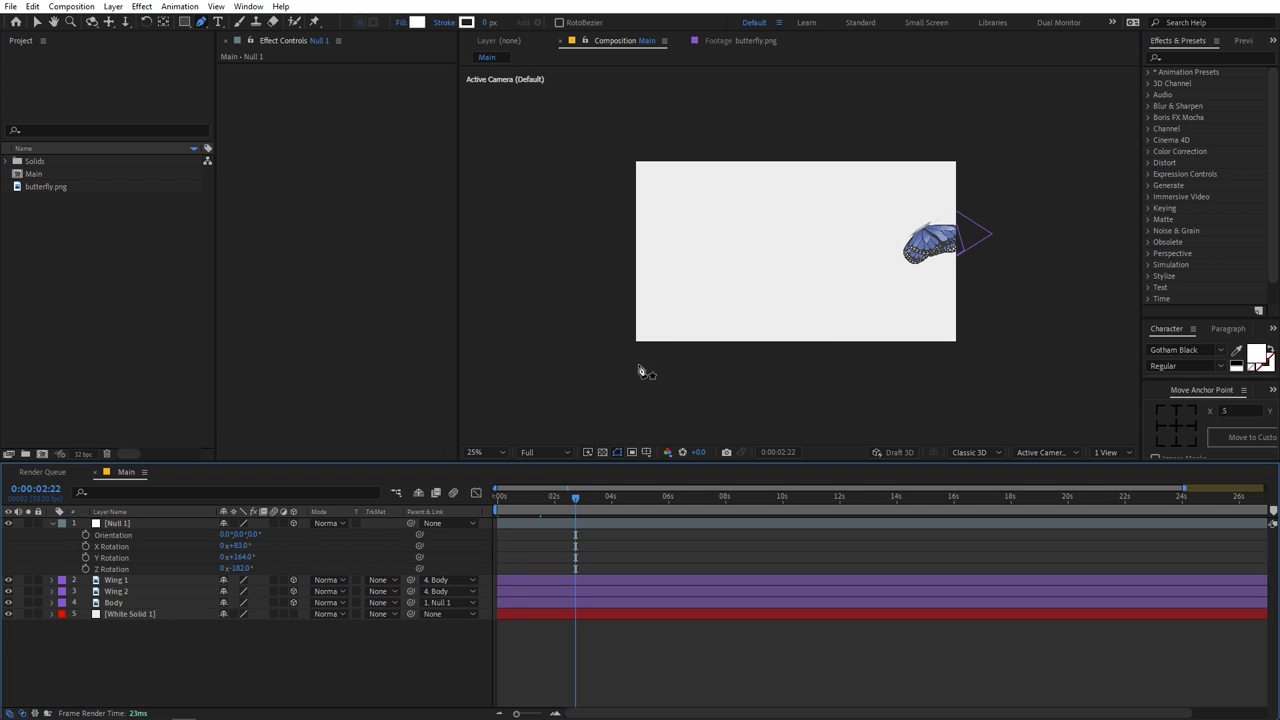
{"action": "key", "text": "Home"}
{"action": "key", "text": "space"}
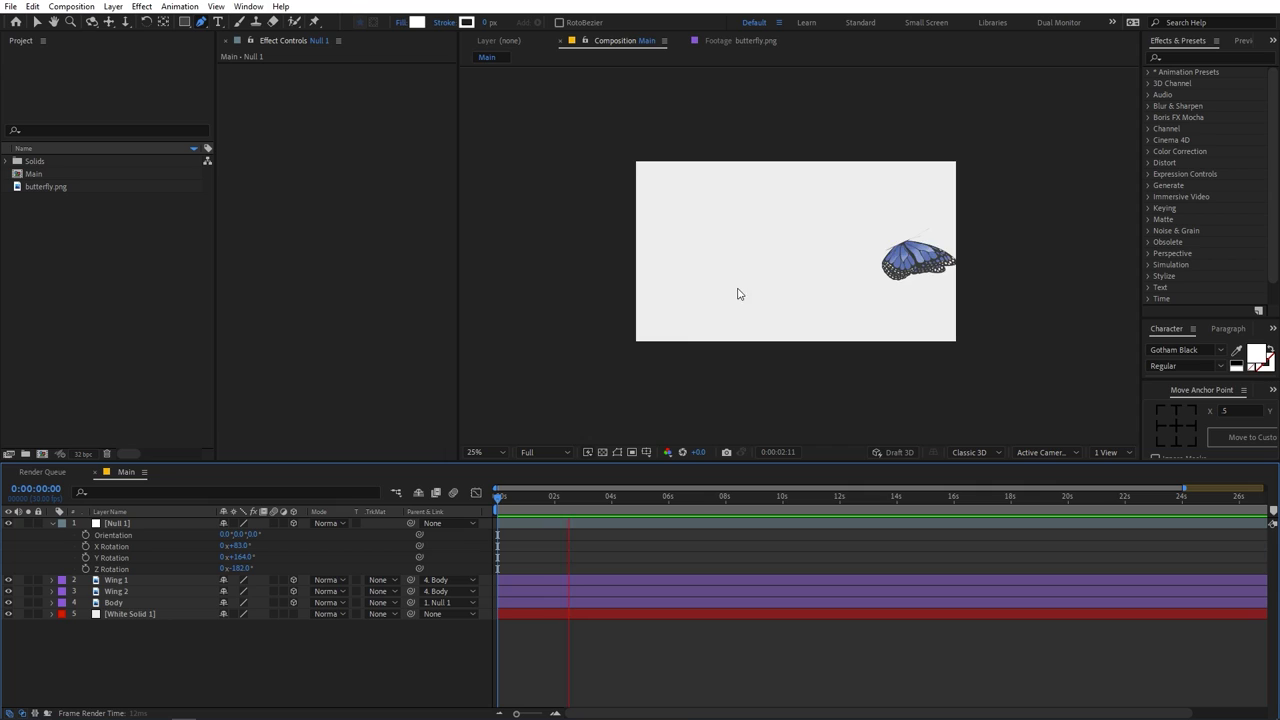
{"action": "key", "text": "space"}
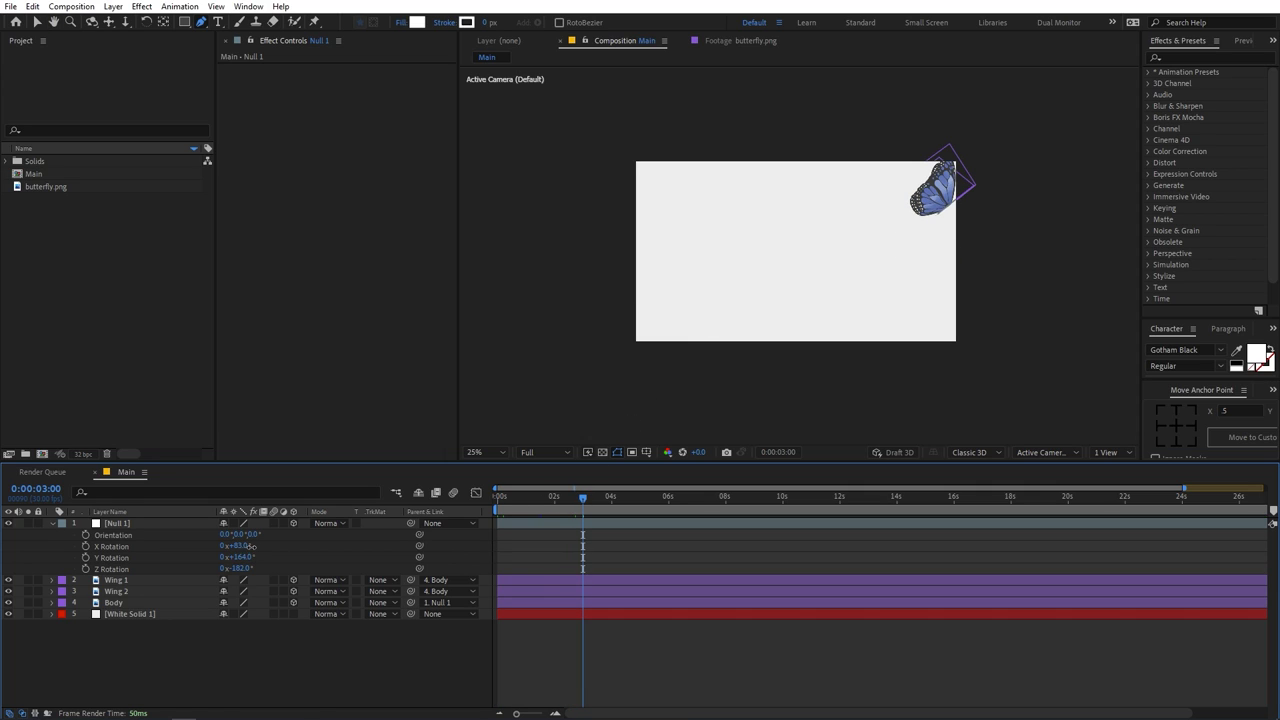
Adjust Null 1's rotation to X 94° and Y 188° and play the flight again from the start.
{"action": "left_click_drag", "start_coordinate": [251, 547], "coordinate": [271, 559]}
{"action": "key", "text": "space"}
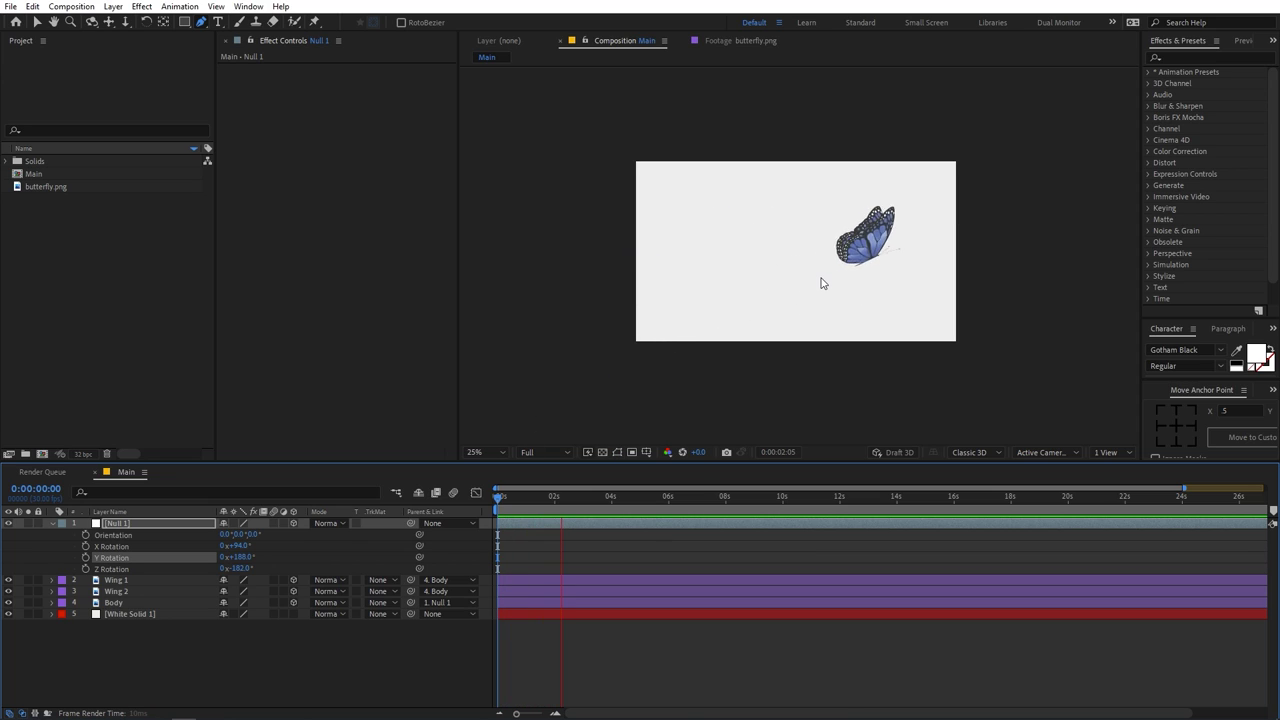
{"action": "key", "text": "space"}
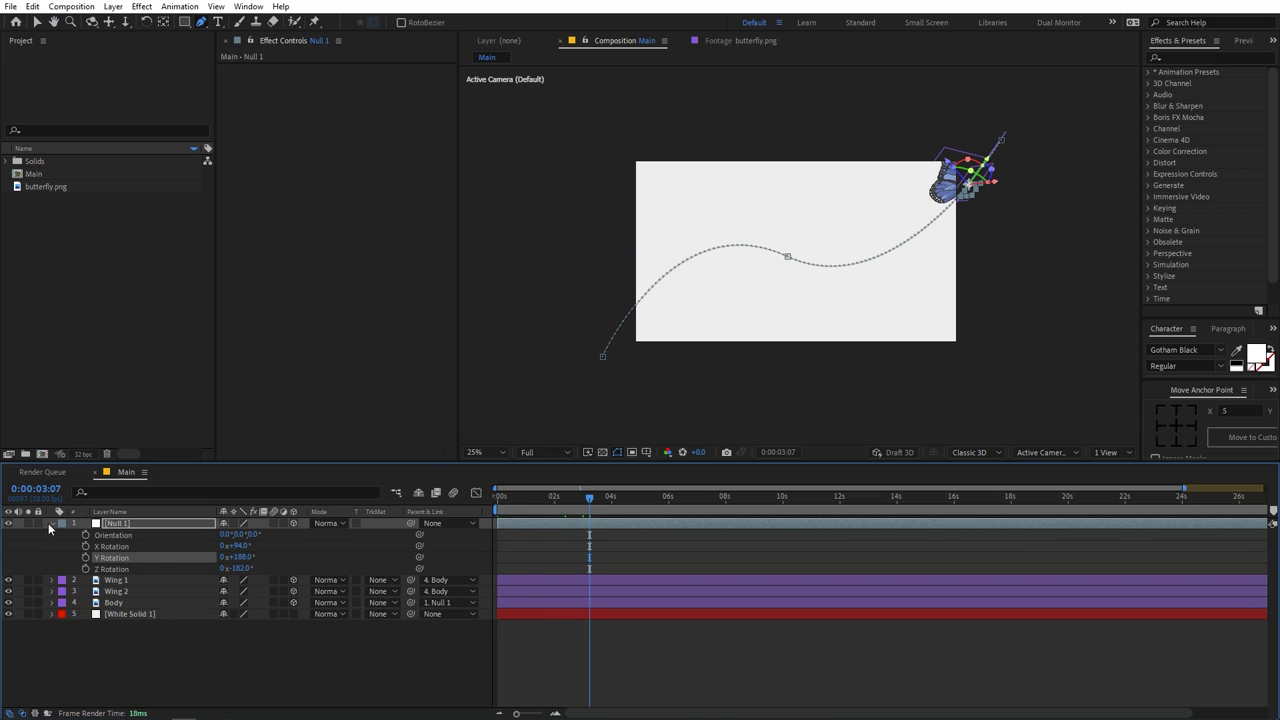
Duplicate Null 1 together with both wings and the body, and stack the four copies above the original butterfly's layers.
{"action": "left_click", "coordinate": [50, 523]}
{"action": "left_click", "coordinate": [117, 568]}
{"action": "left_click", "coordinate": [116, 557]}
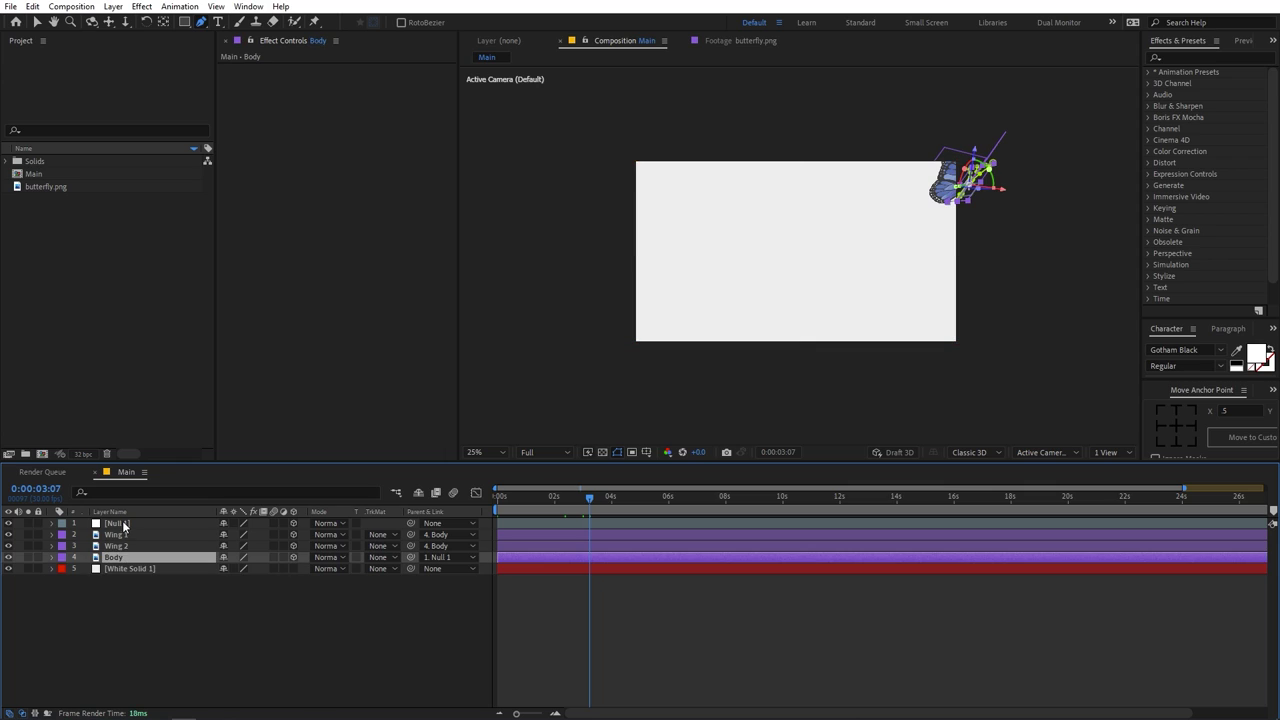
{"action": "left_click", "coordinate": [120, 523], "text": "shift"}
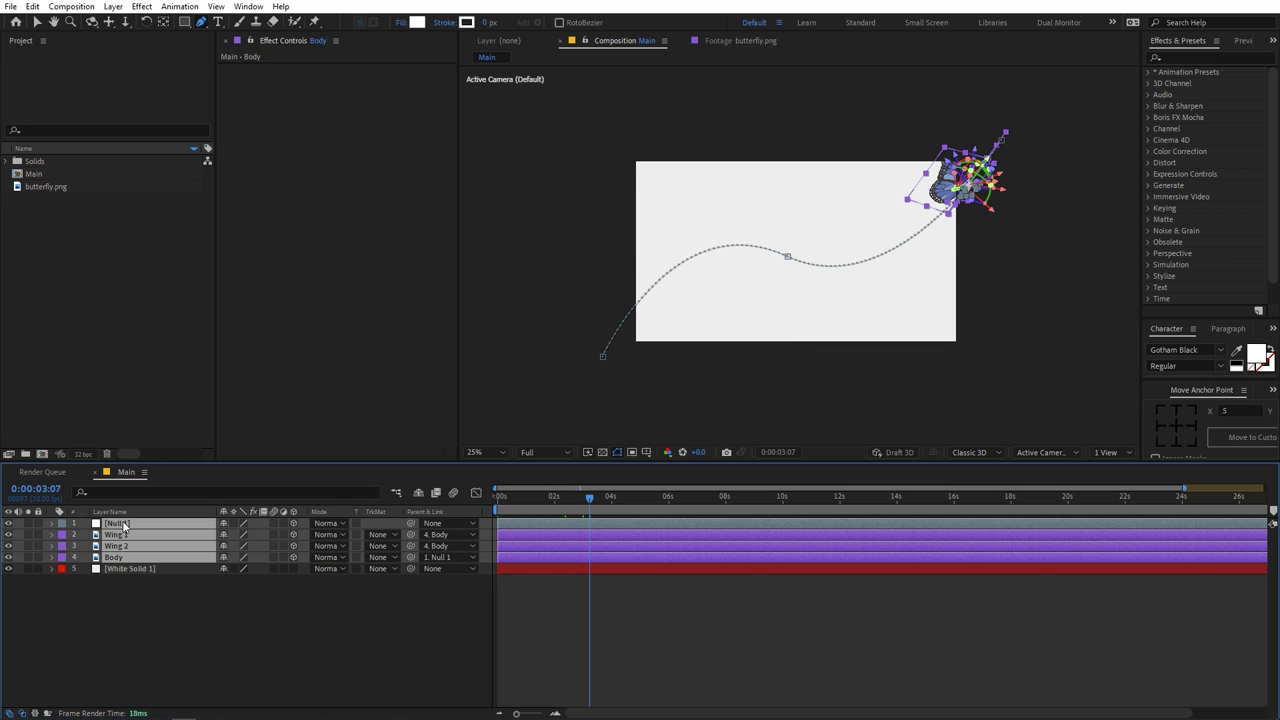
{"action": "key", "text": "ctrl+d"}
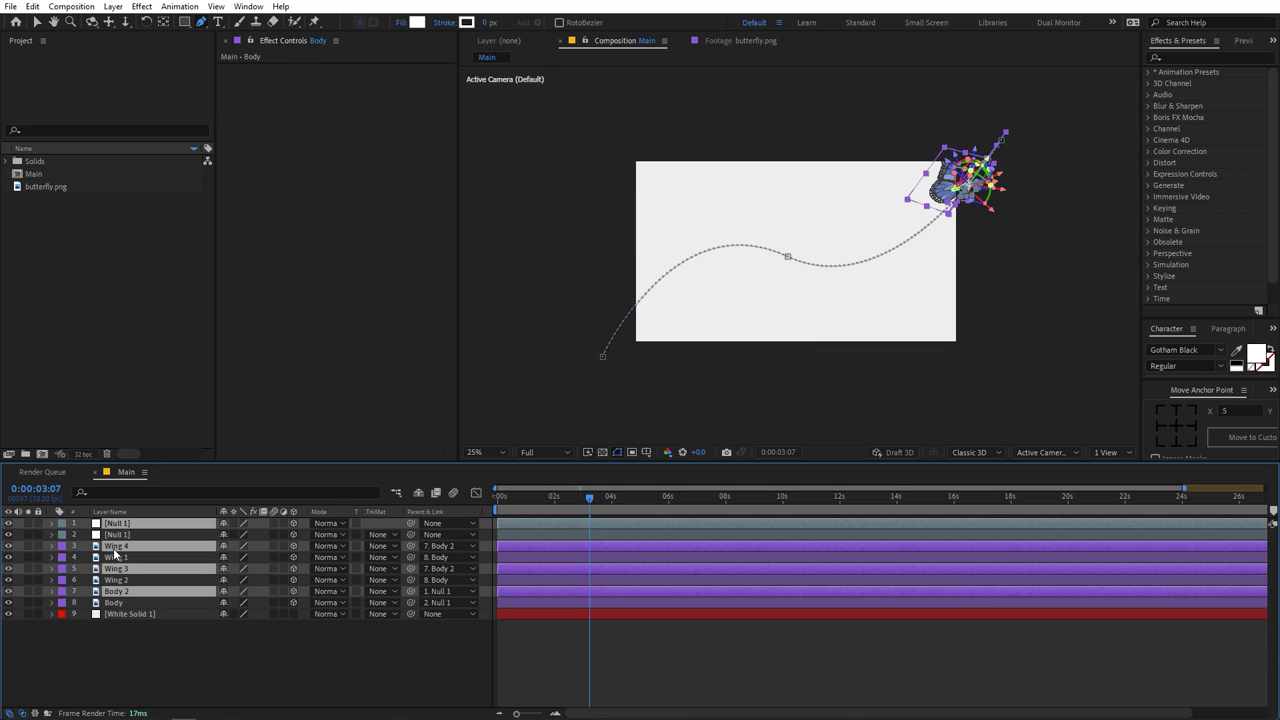
{"action": "left_click_drag", "start_coordinate": [114, 549], "coordinate": [116, 535]}
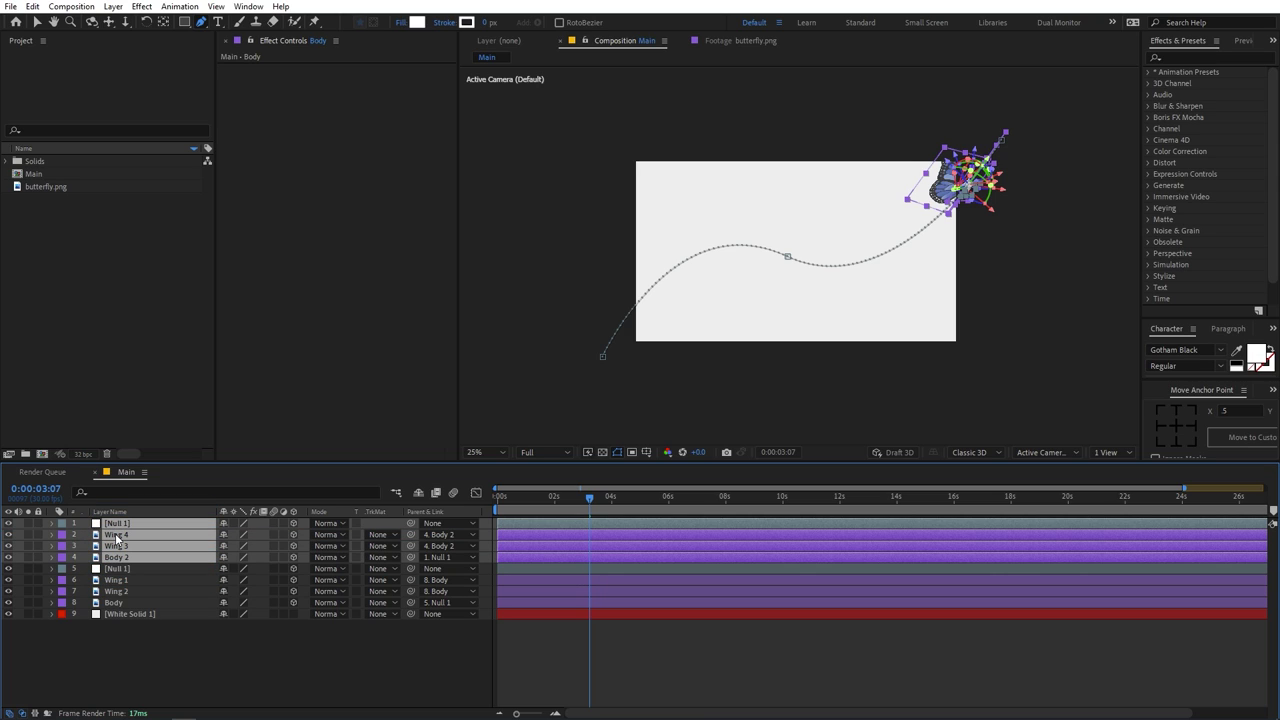
Set the label color of the four duplicated butterfly layers to Orange.
{"action": "left_click", "coordinate": [66, 527]}
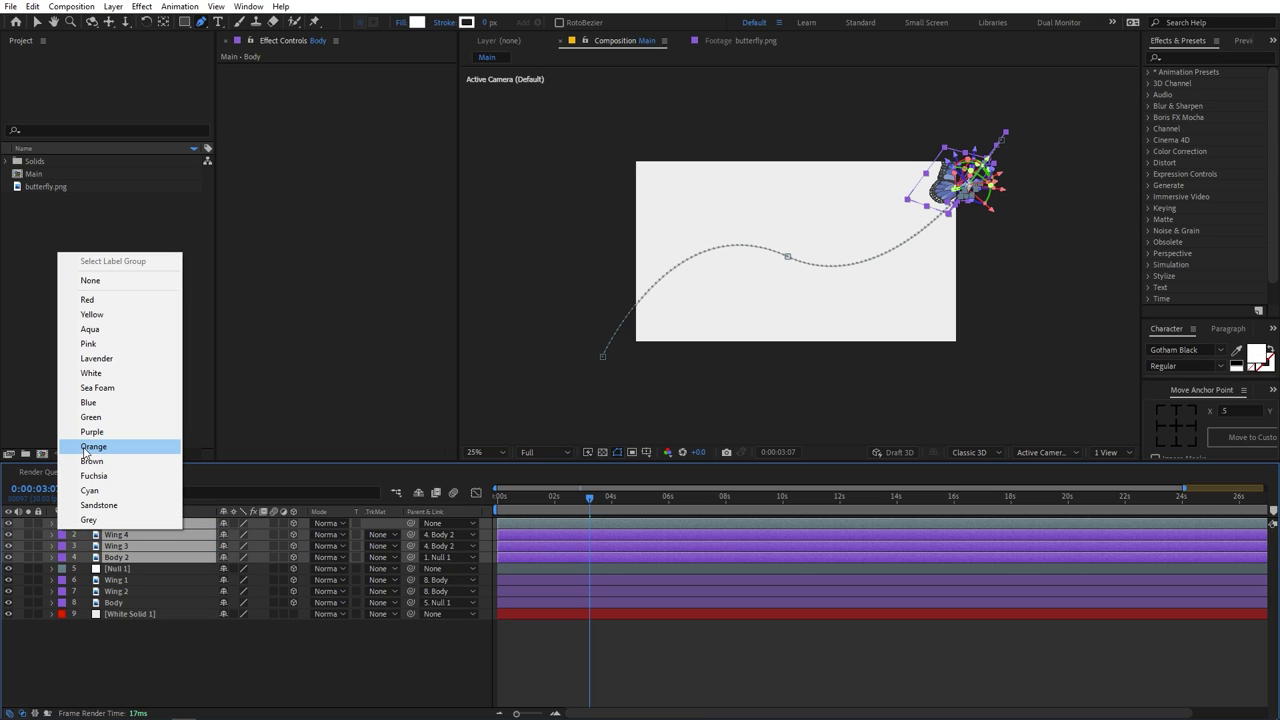
{"action": "left_click", "coordinate": [84, 446]}
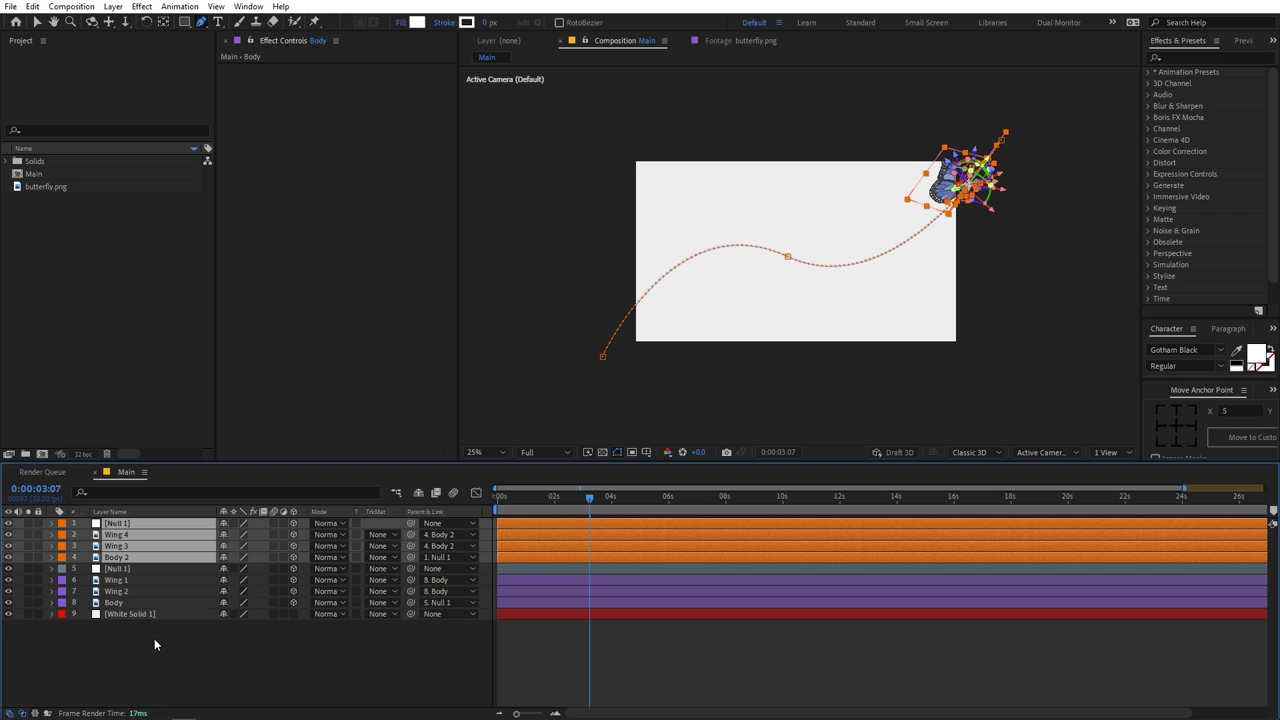
{"action": "left_click", "coordinate": [174, 666]}
Reshape the duplicated null's motion path into a dip, with the 0:00:01:18 keyframe near the frame's lower edge and both end points higher outside the frame.
{"action": "left_click", "coordinate": [127, 523]}
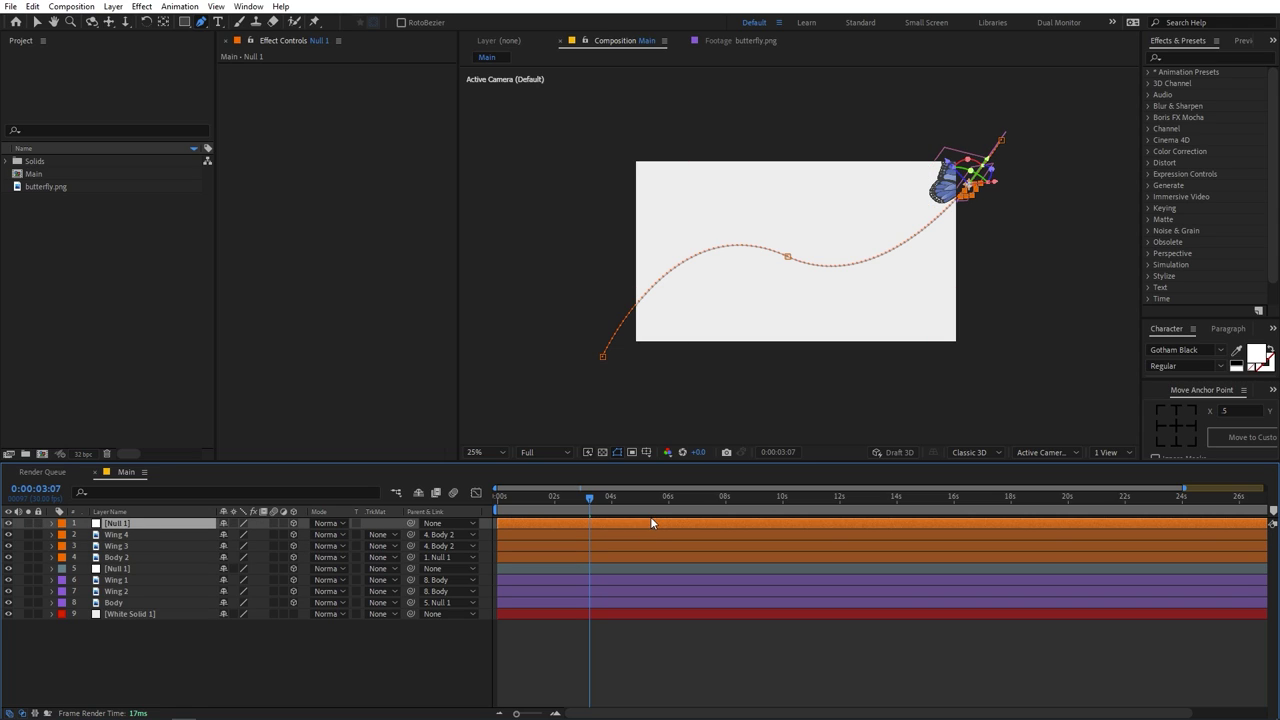
{"action": "key", "text": "p"}
{"action": "left_click_drag", "start_coordinate": [591, 502], "coordinate": [543, 504]}
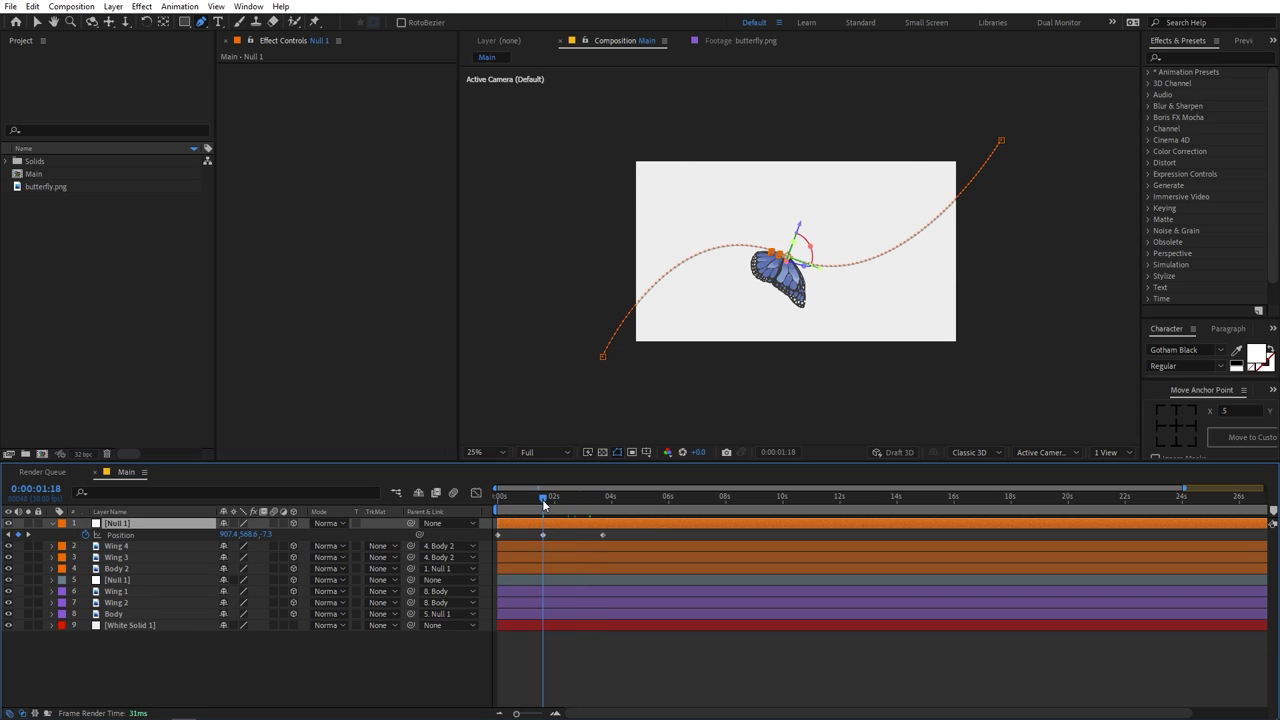
{"action": "key", "text": "v"}
{"action": "left_click_drag", "start_coordinate": [790, 236], "coordinate": [818, 203]}
{"action": "left_click_drag", "start_coordinate": [603, 358], "coordinate": [579, 193]}
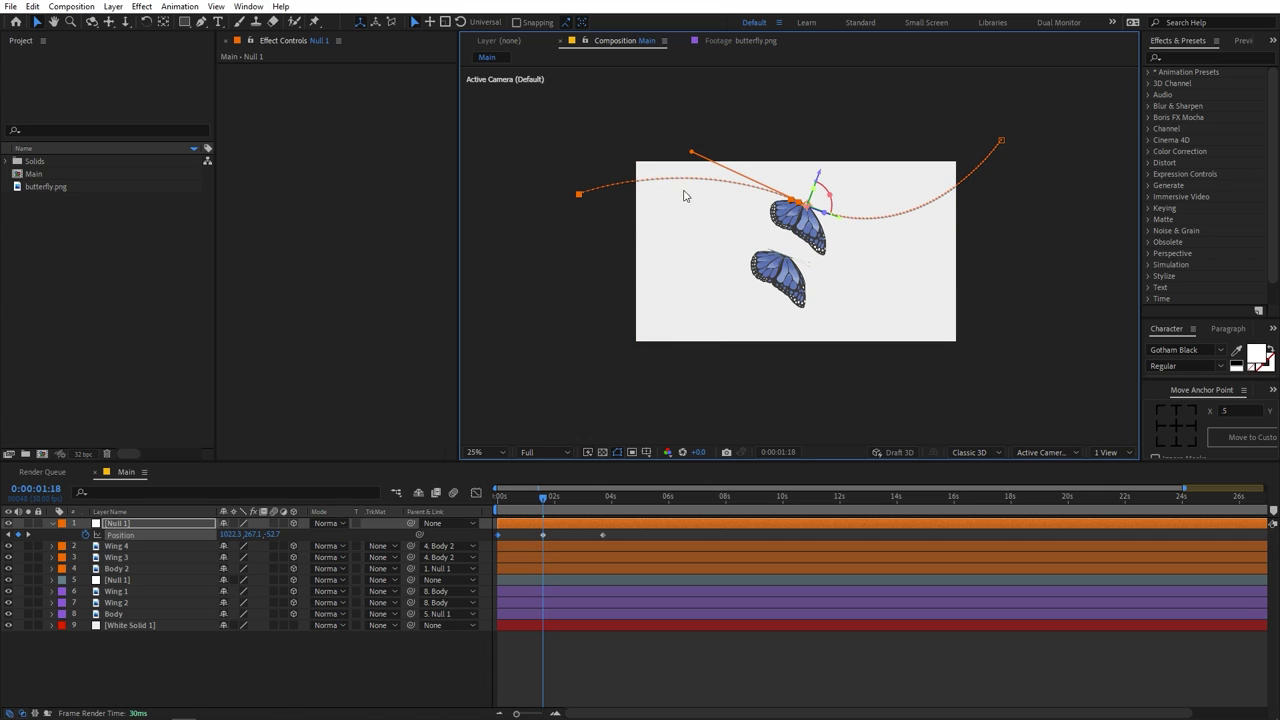
{"action": "left_click_drag", "start_coordinate": [818, 180], "coordinate": [872, 364]}
{"action": "left_click_drag", "start_coordinate": [879, 306], "coordinate": [880, 273]}
{"action": "left_click_drag", "start_coordinate": [1003, 140], "coordinate": [1008, 184]}
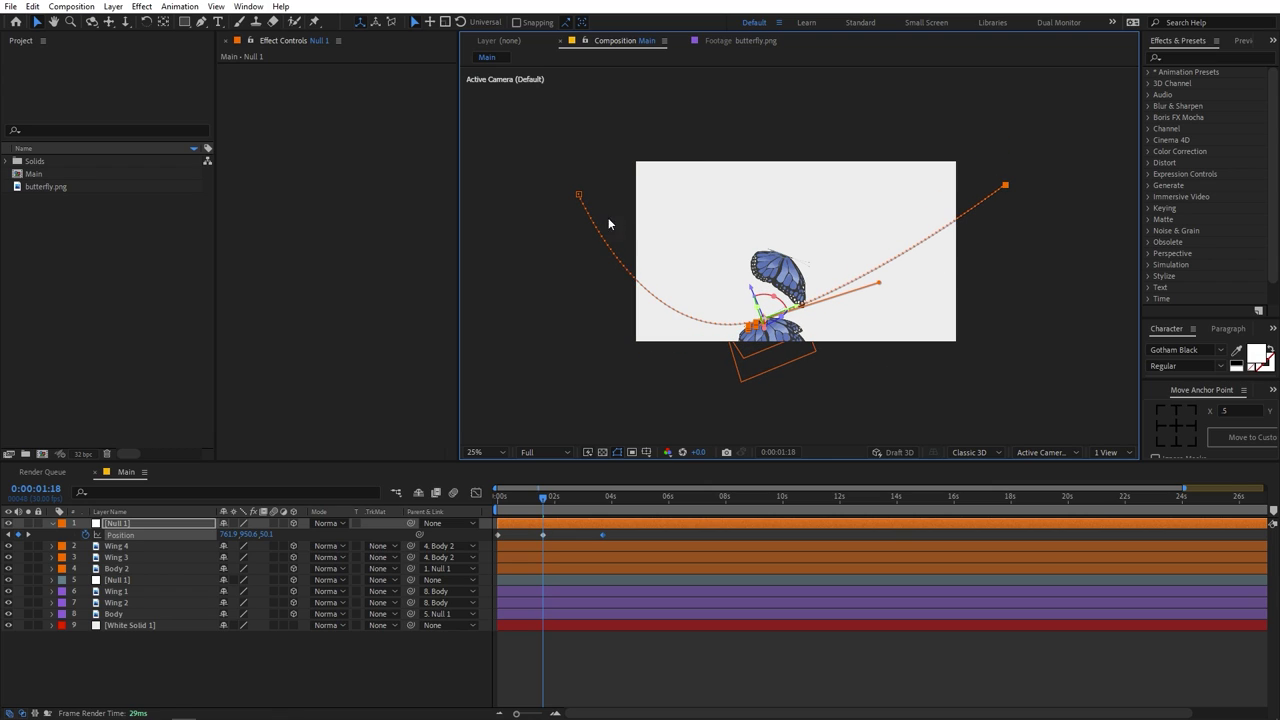
{"action": "left_click_drag", "start_coordinate": [586, 188], "coordinate": [603, 179]}
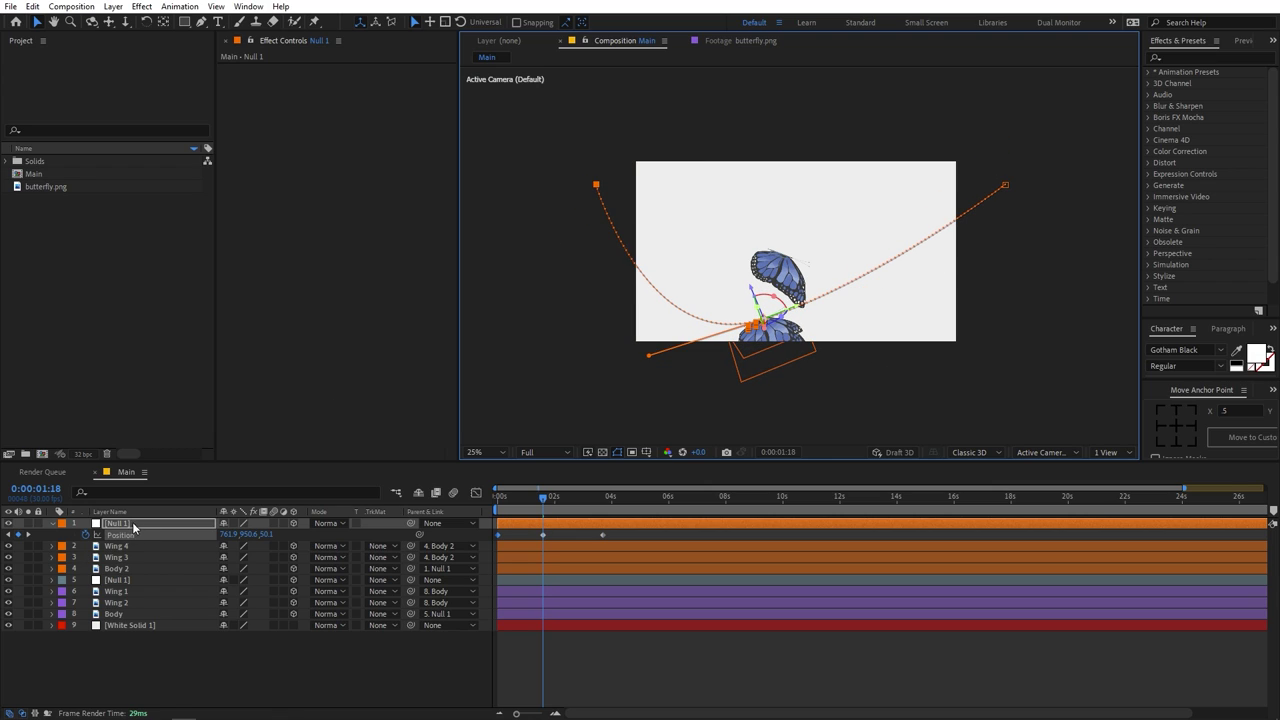
Scale the duplicated null to 47.5% and shift all four duplicated layers slightly earlier in time.
{"action": "left_click", "coordinate": [150, 524]}
{"action": "key", "text": "s"}
{"action": "left_click_drag", "start_coordinate": [241, 537], "coordinate": [178, 537]}
{"action": "left_click_drag", "start_coordinate": [543, 534], "coordinate": [522, 568]}
Play the animation from the start to check how the two butterflies fly together.
{"action": "key", "text": "Home"}
{"action": "key", "text": "space"}
{"action": "key", "text": "space"}
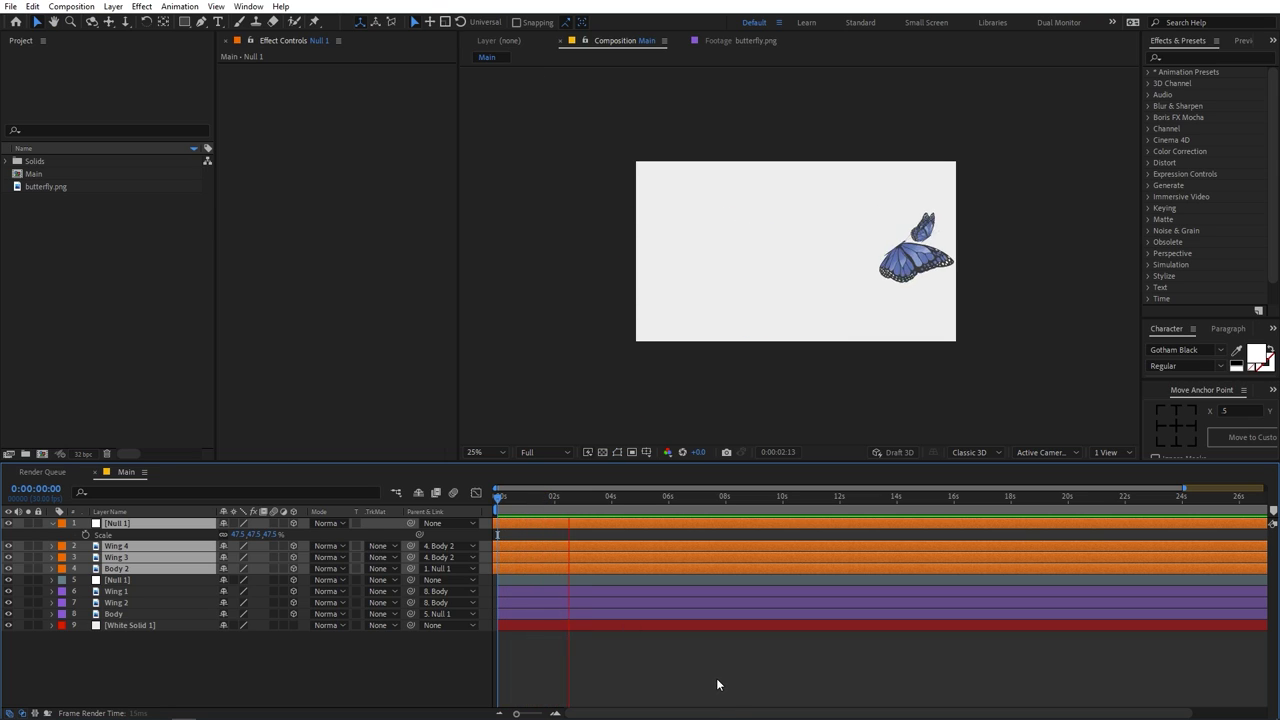
{"action": "key", "text": "space"}
Apply Color Balance (HLS) to Wing 4 at 0:00:01:23 and set its hue to 87°.
{"action": "left_click", "coordinate": [548, 507]}
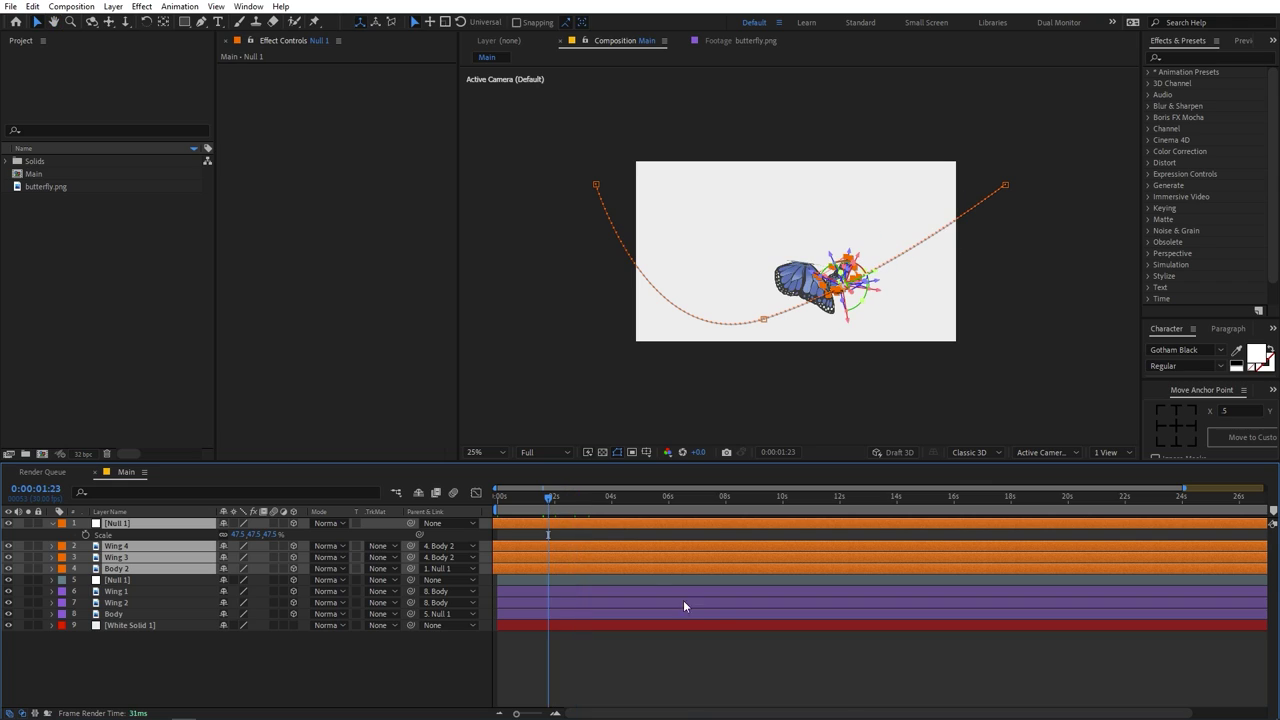
{"action": "left_click", "coordinate": [768, 652]}
{"action": "left_click", "coordinate": [139, 545]}
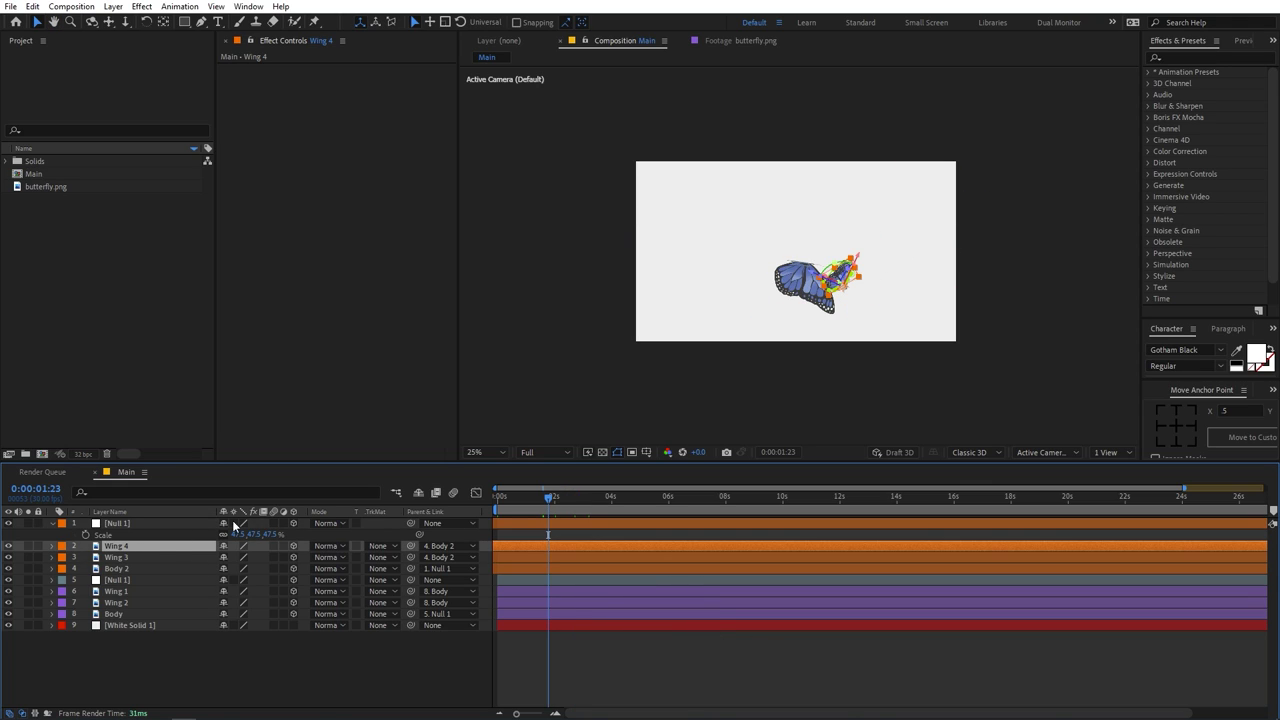
{"action": "left_click", "coordinate": [1191, 60]}
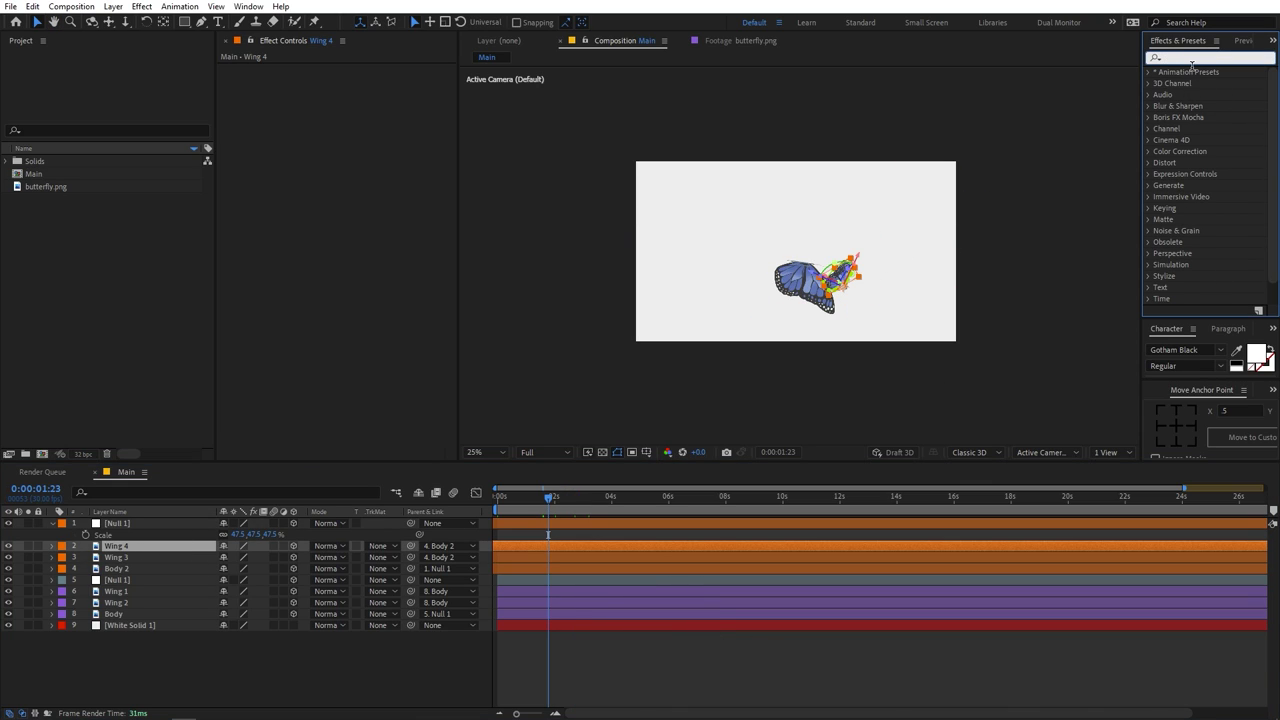
{"action": "type", "text": "colo"}
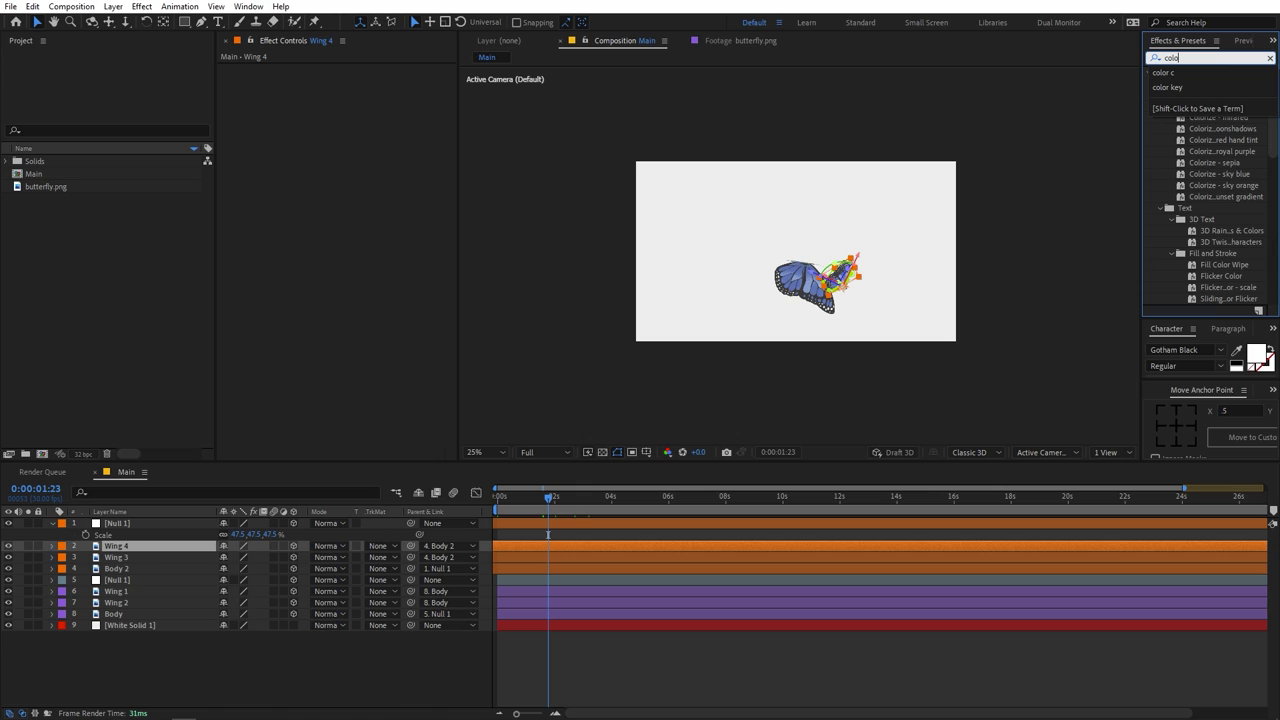
{"action": "double_click", "coordinate": [1192, 62]}
{"action": "type", "text": "hls"}
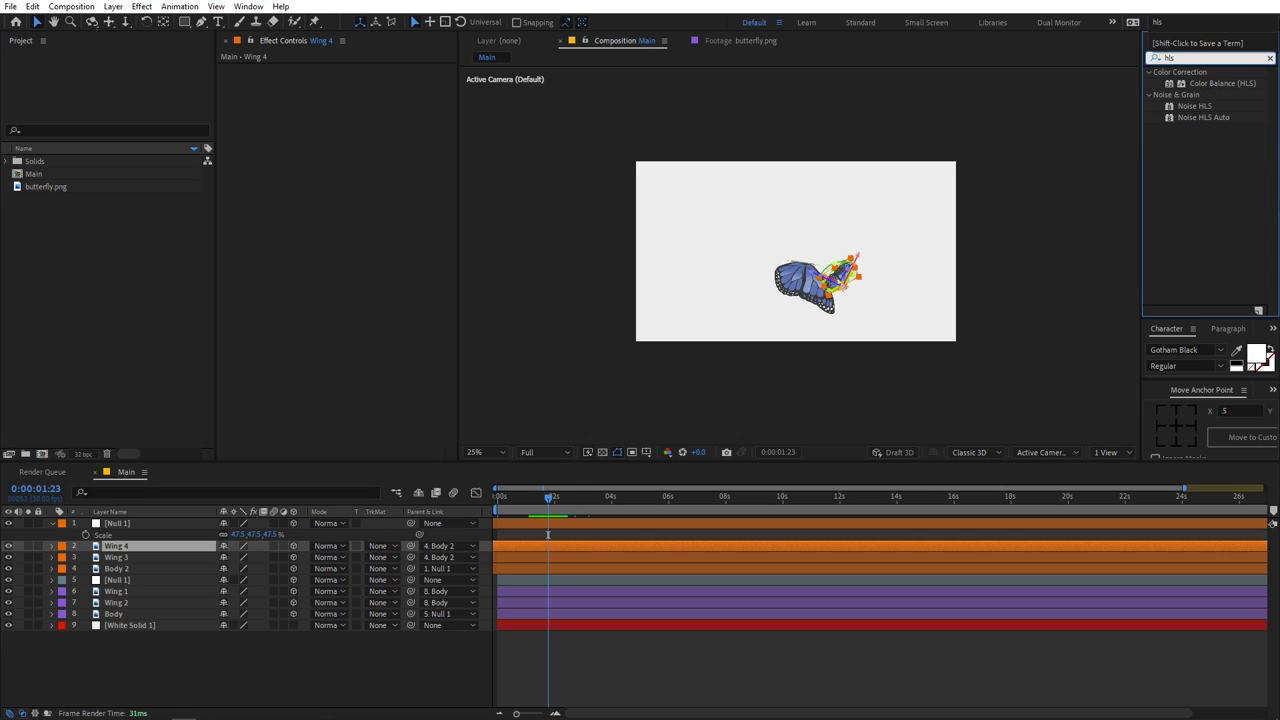
{"action": "left_click_drag", "start_coordinate": [1211, 87], "coordinate": [130, 551]}
{"action": "scroll", "coordinate": [800, 240], "scroll_direction": "up", "scroll_amount": 2}
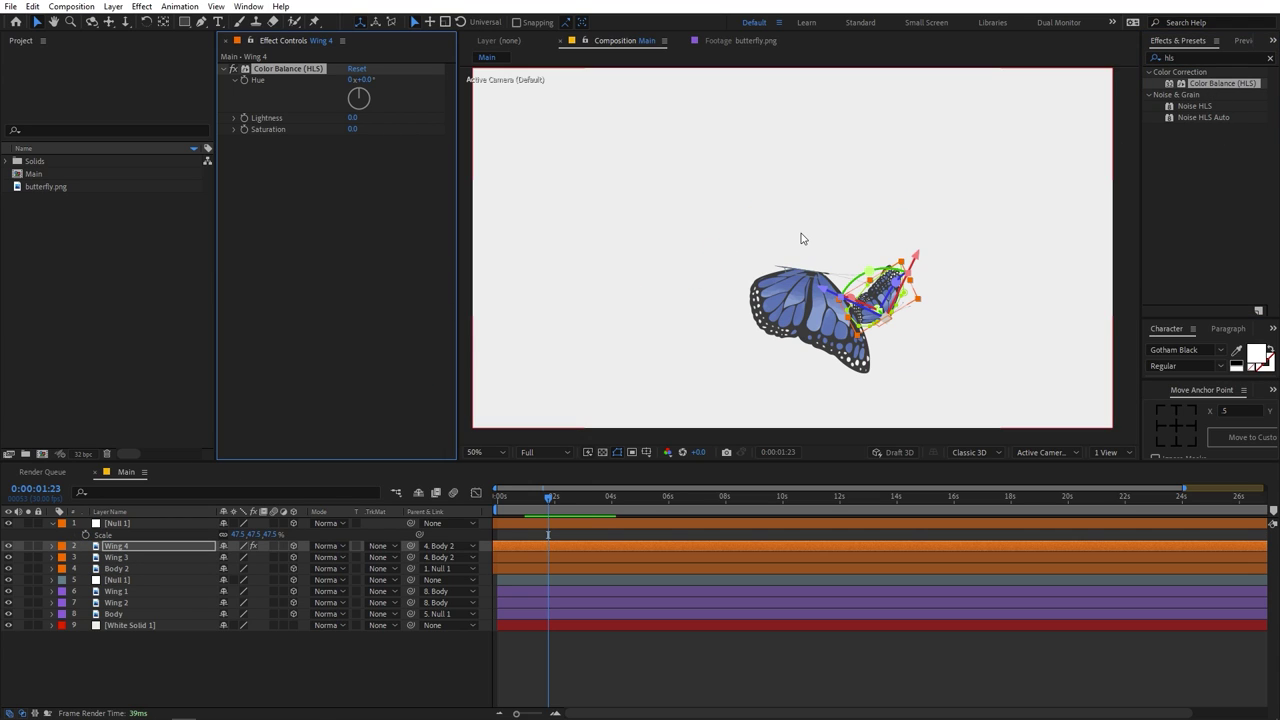
{"action": "left_click_drag", "start_coordinate": [362, 79], "coordinate": [439, 97]}
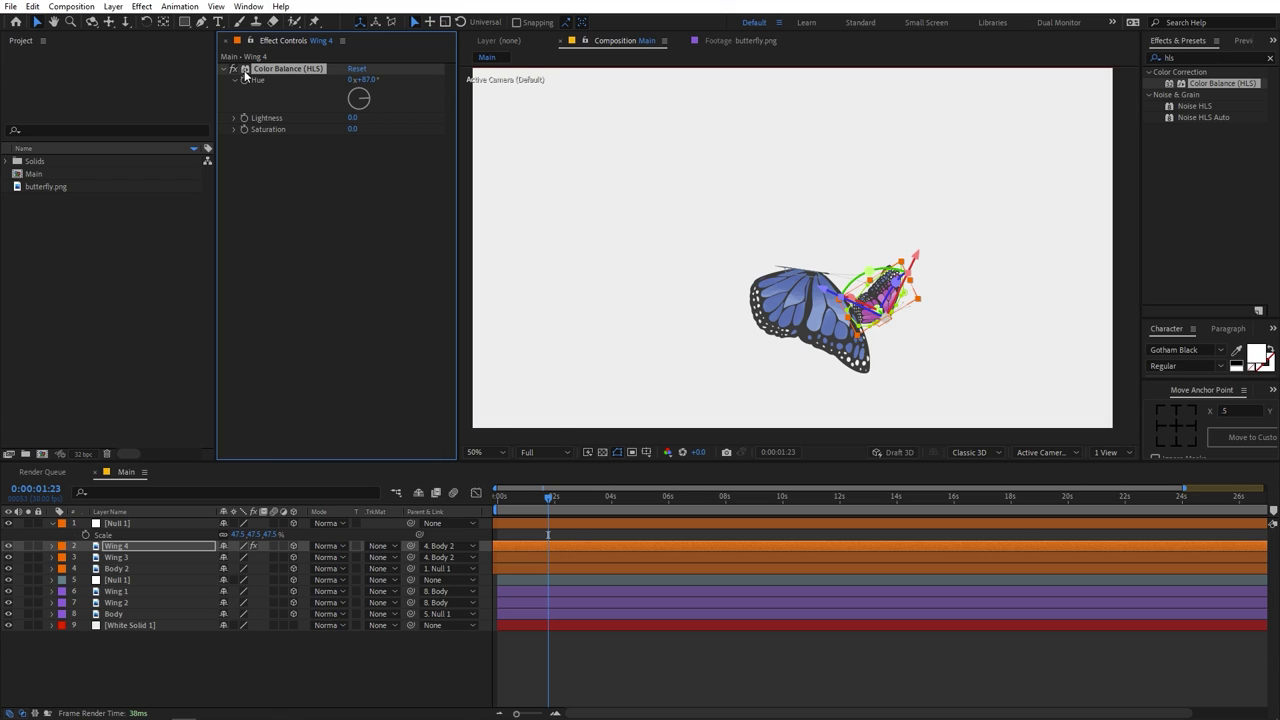
Copy Wing 4's Color Balance (HLS) effect onto Wing 3.
{"action": "left_click", "coordinate": [292, 77]}
{"action": "left_click", "coordinate": [290, 68]}
{"action": "left_click", "coordinate": [116, 557]}
{"action": "key", "text": "ctrl+v"}
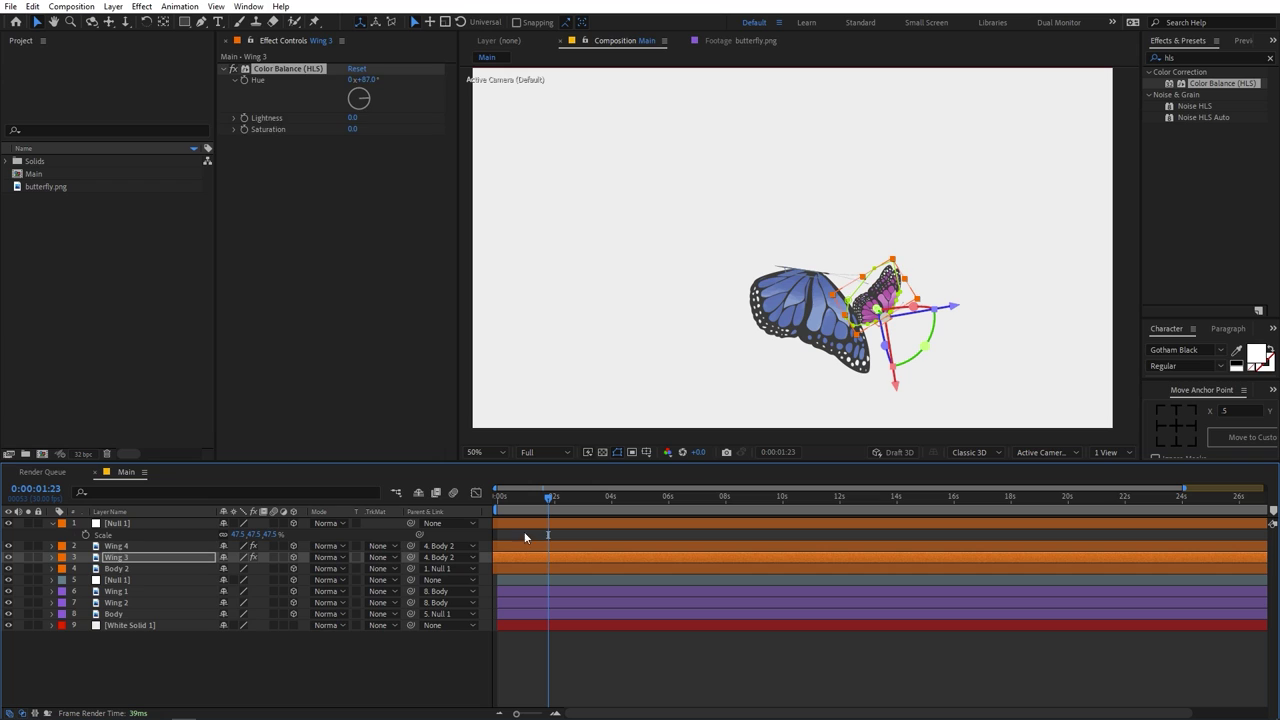
Play the animation again from the start to review the recolored small butterfly beside the blue one.
{"action": "left_click_drag", "start_coordinate": [543, 500], "coordinate": [457, 526]}
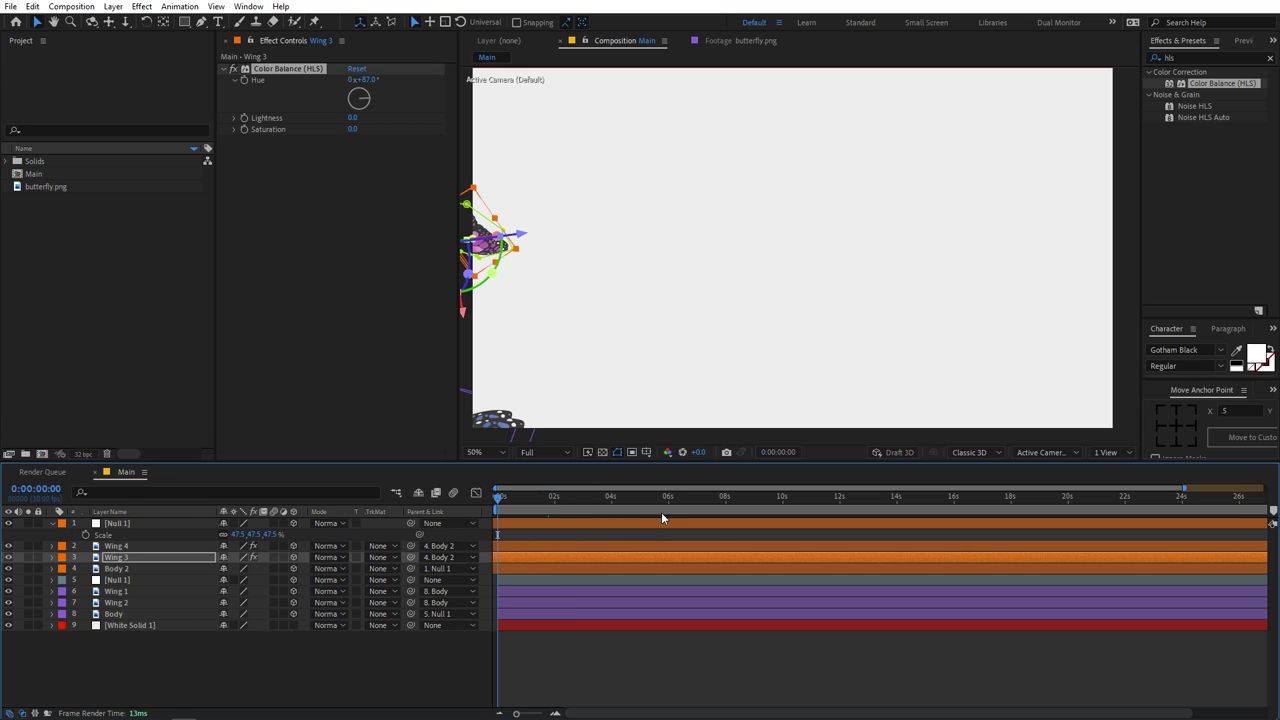
{"action": "key", "text": "space"}
{"action": "key", "text": "comma"}
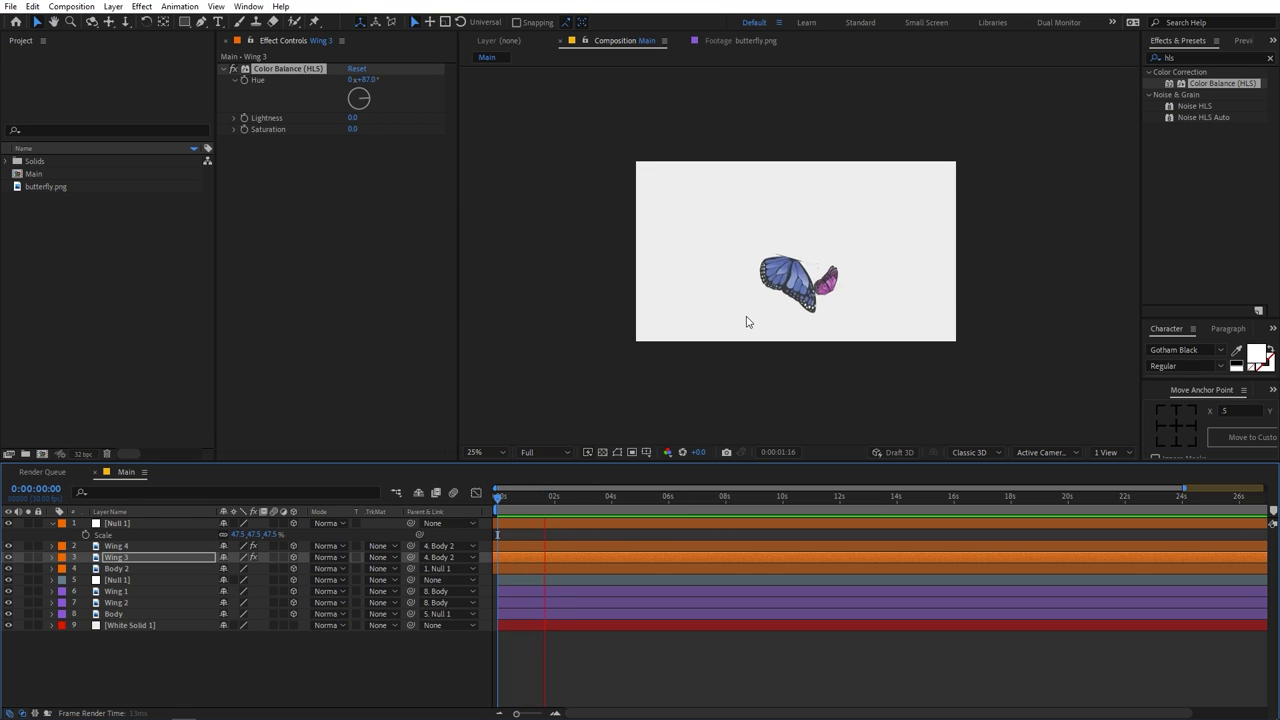
{"action": "key", "text": "period"}
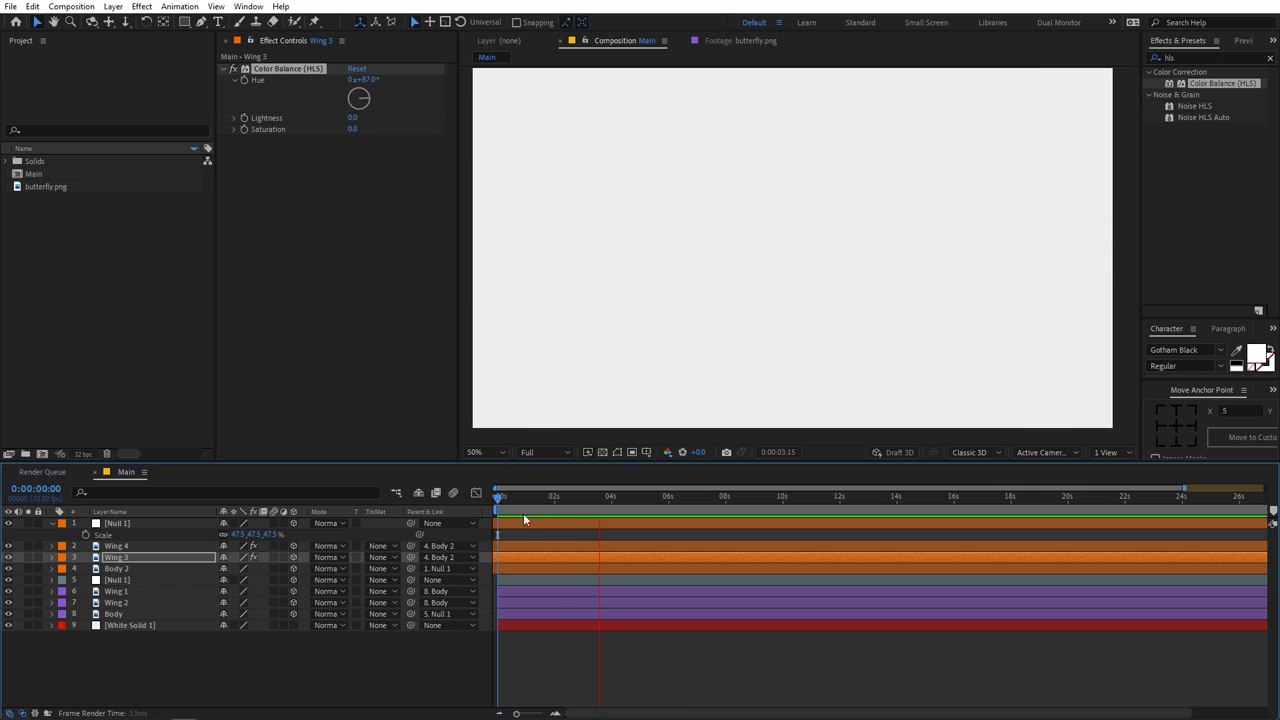
{"action": "key", "text": "space"}
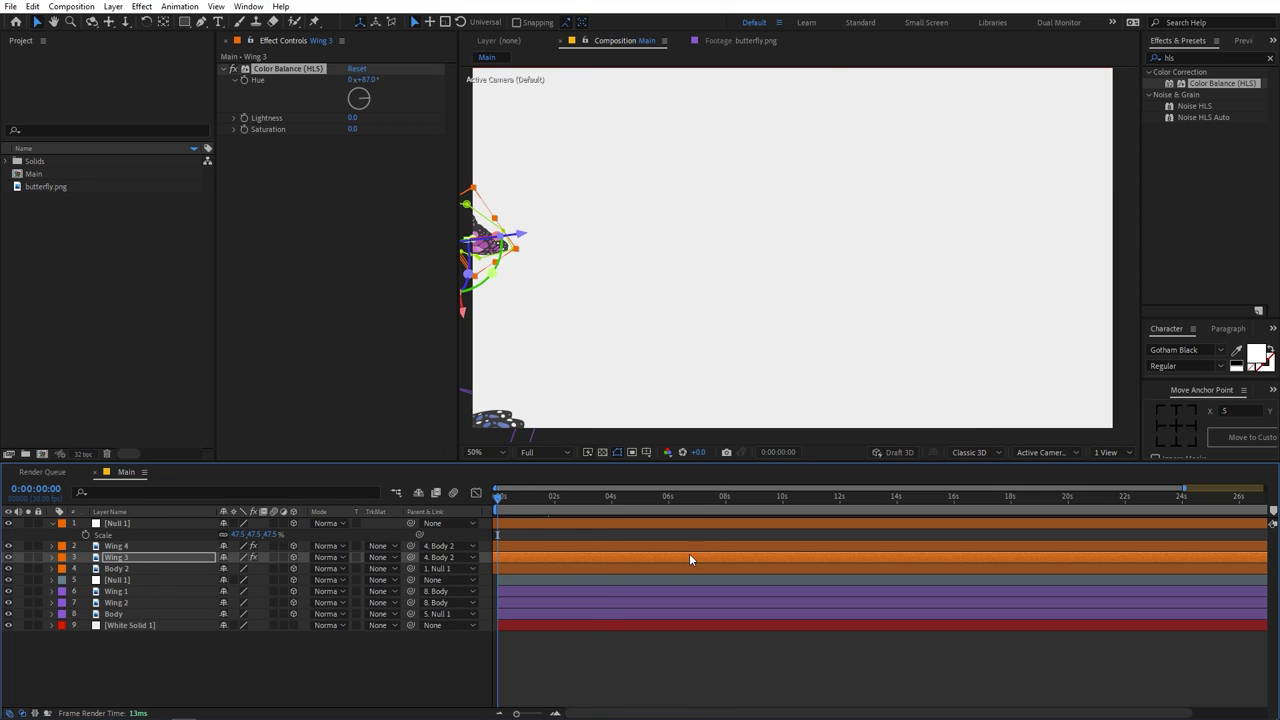
{"action": "key", "text": "space"}
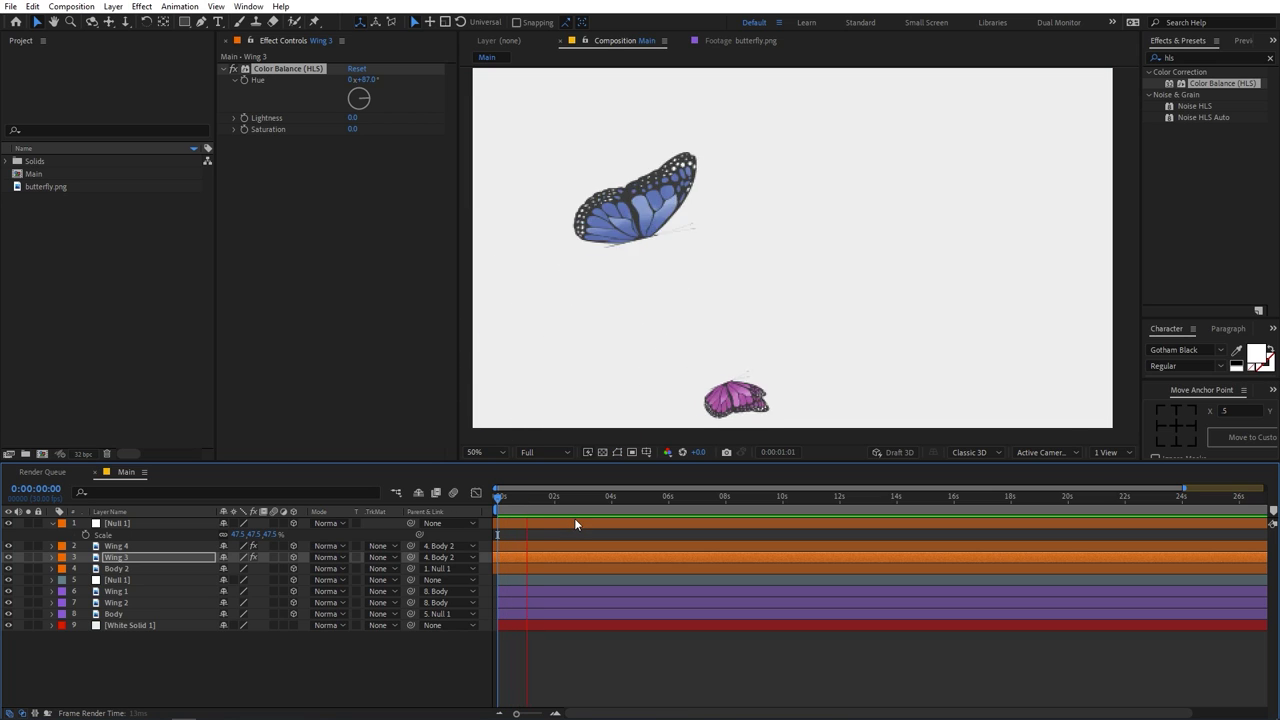